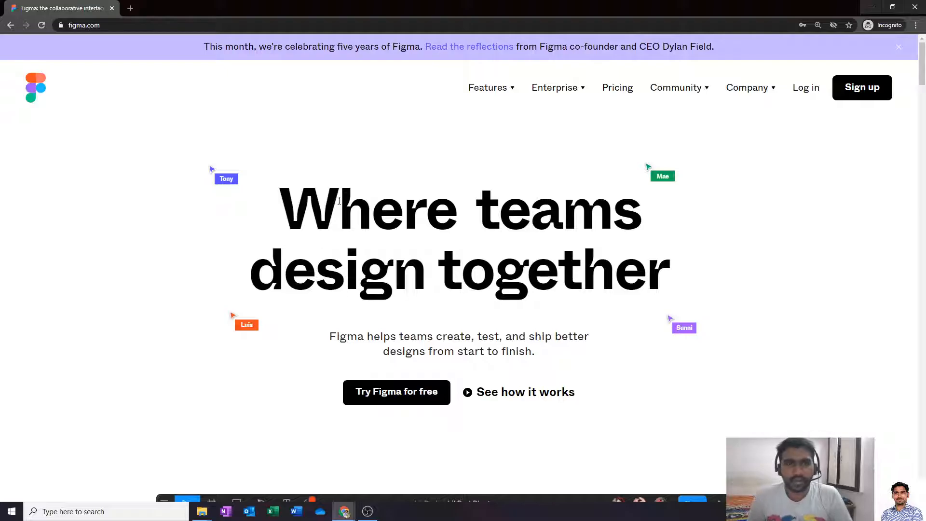
- Start a Figma sign-up, filling the e-mail address and password from the saved login
scroll(370, 170, "down", 2)
scroll(370, 164, "up", 2)
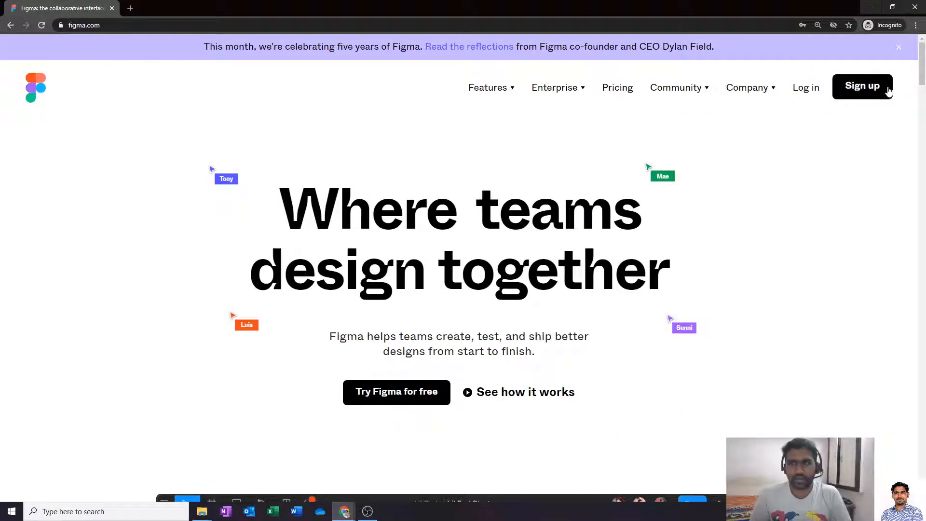
left_click(873, 88)
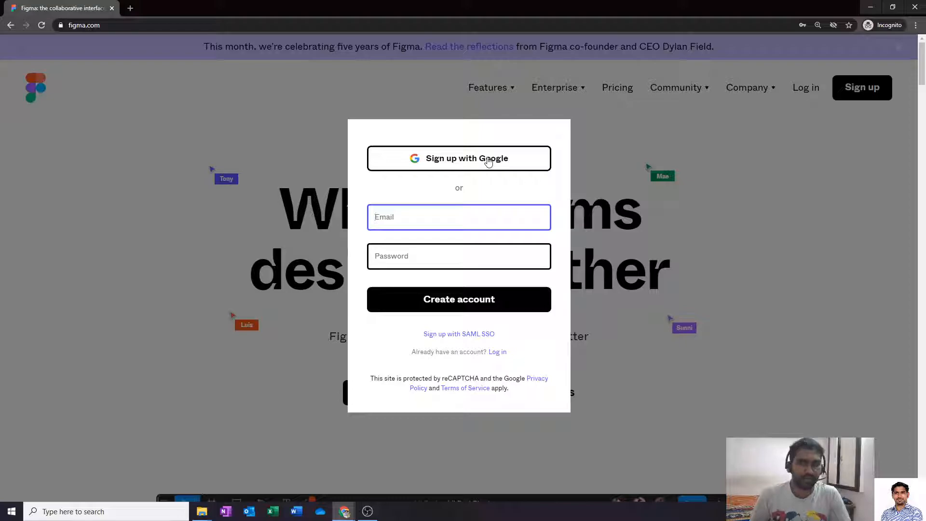
left_click(466, 217)
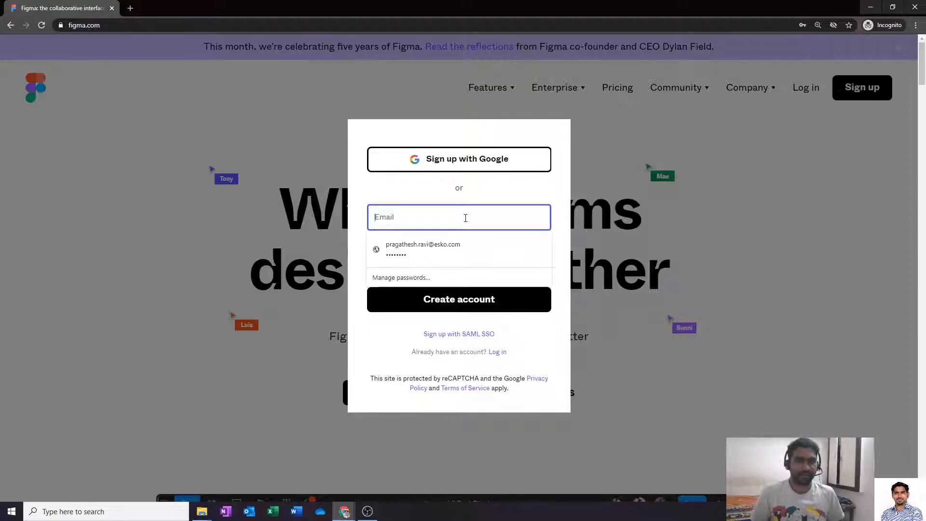
left_click(457, 251)
left_click(442, 224)
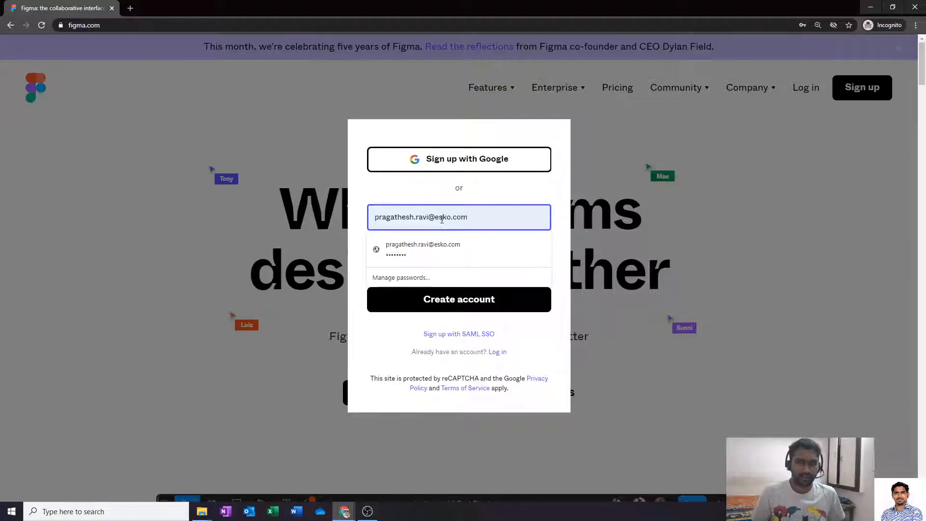
double_click(437, 220)
type("gmail")
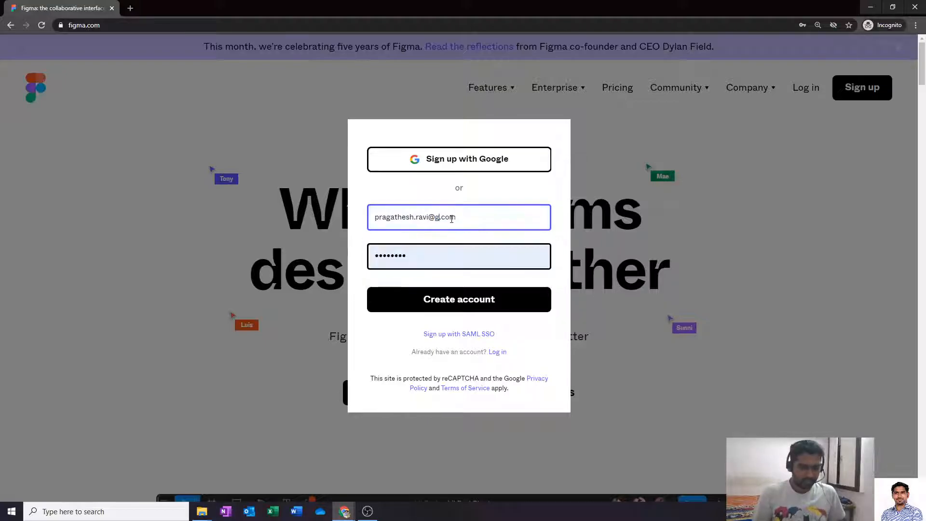
key("Tab")
left_click(461, 299)
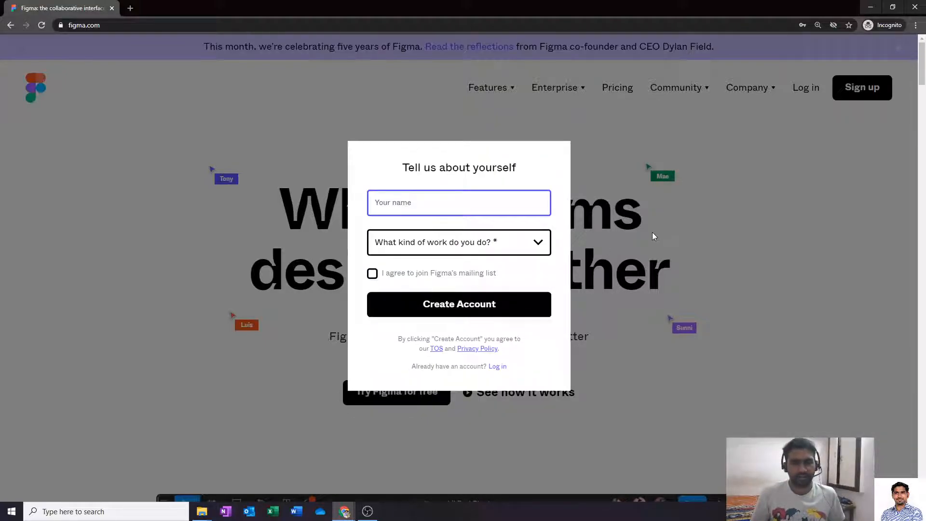
- Enter the user's name, choose Design as the work type, join the mailing list, then dismiss the form
left_click(504, 207)
type("P")
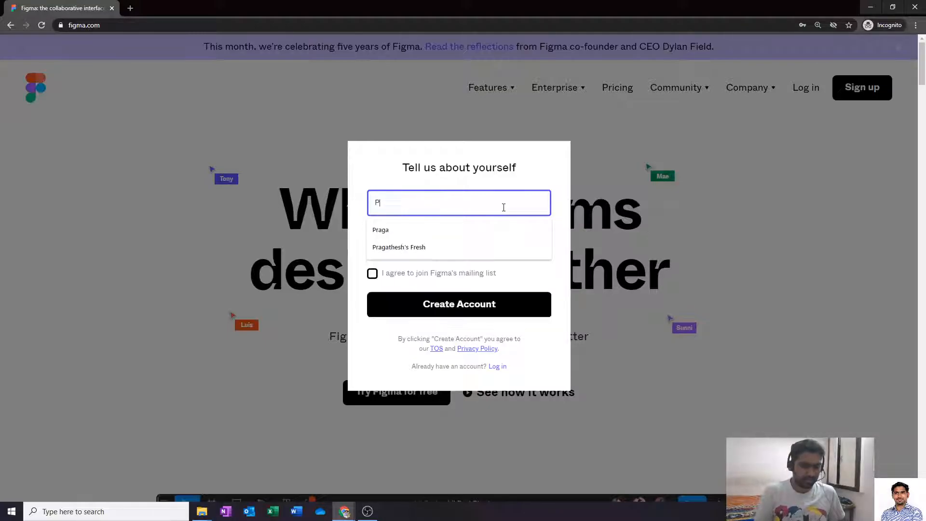
type("ragathesh")
key("Tab")
left_click(500, 248)
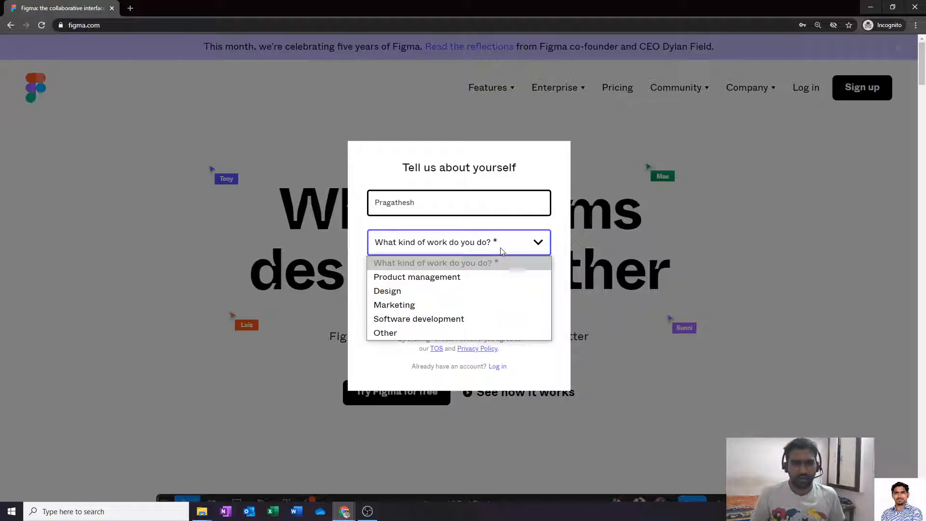
left_click(471, 286)
left_click(373, 274)
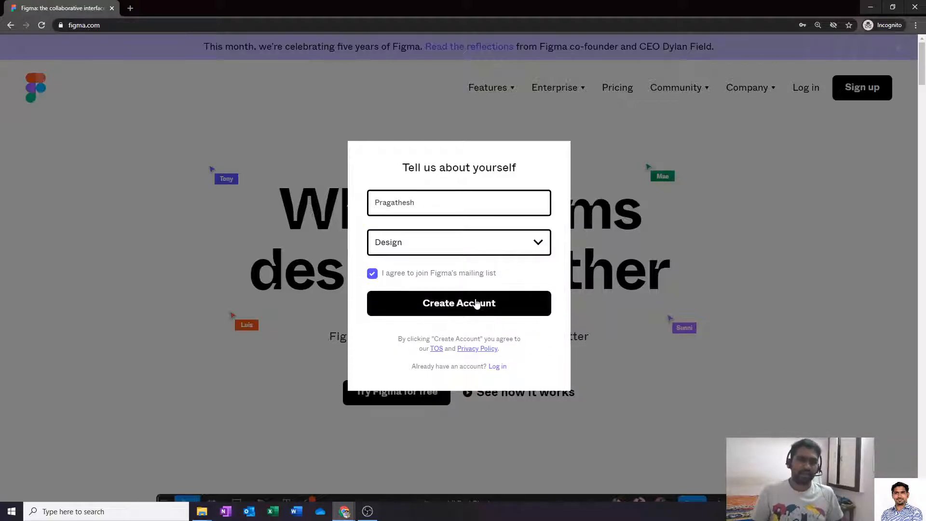
left_click(704, 226)
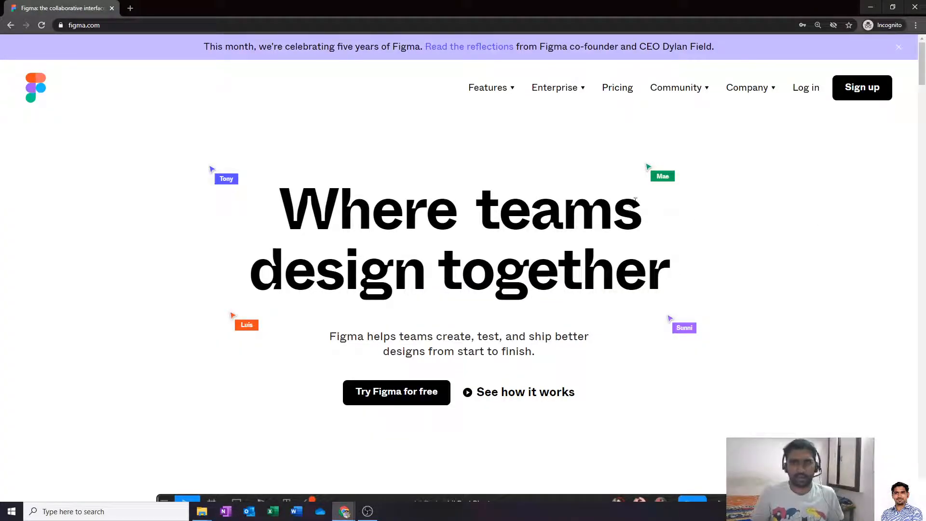
- Close the incognito window and log in to Figma with the Google account
left_click(916, 7)
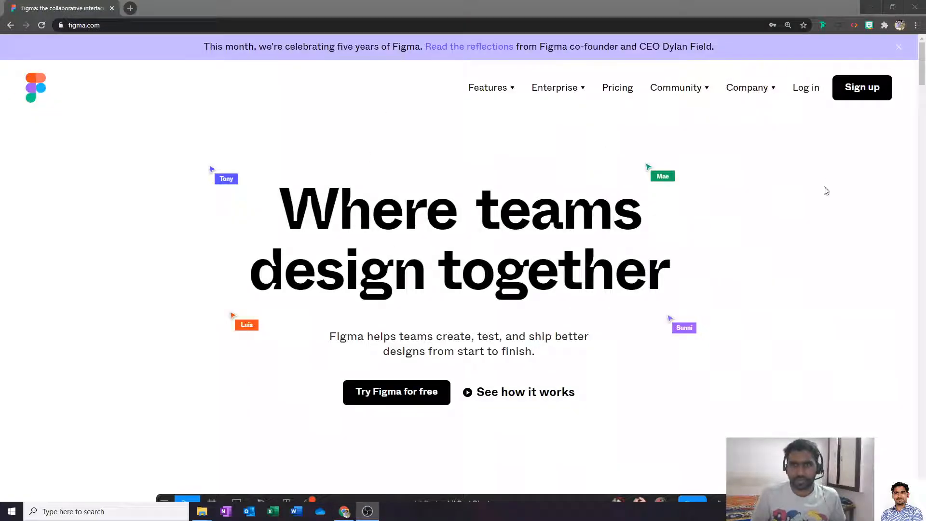
left_click(806, 89)
left_click(480, 155)
left_click_drag(131, 11, 390, 76)
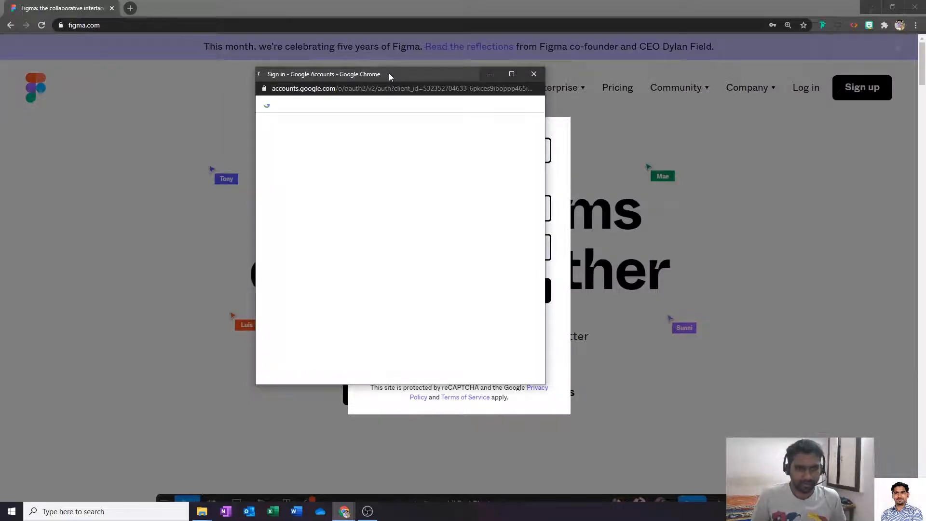
left_click(339, 195)
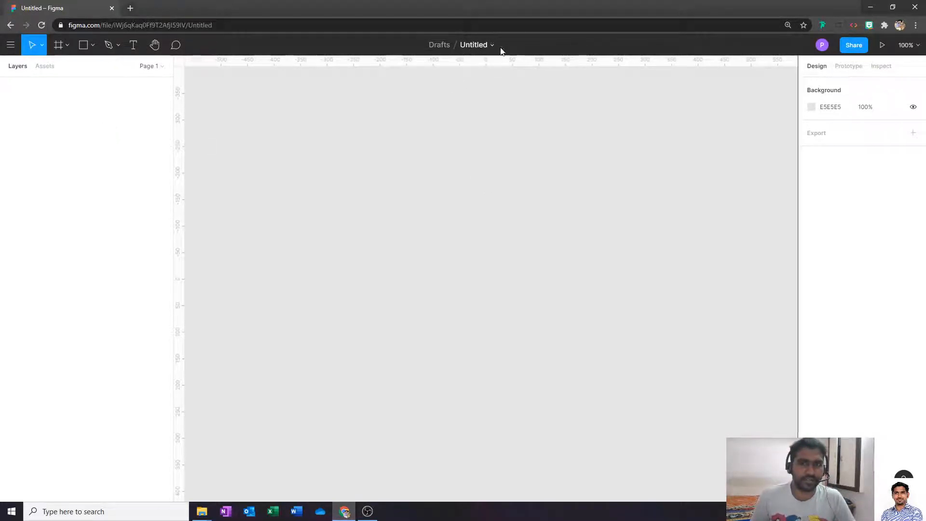
- Rename the draft to 'Design 1', then view and close the Move to project dialog
left_click(476, 47)
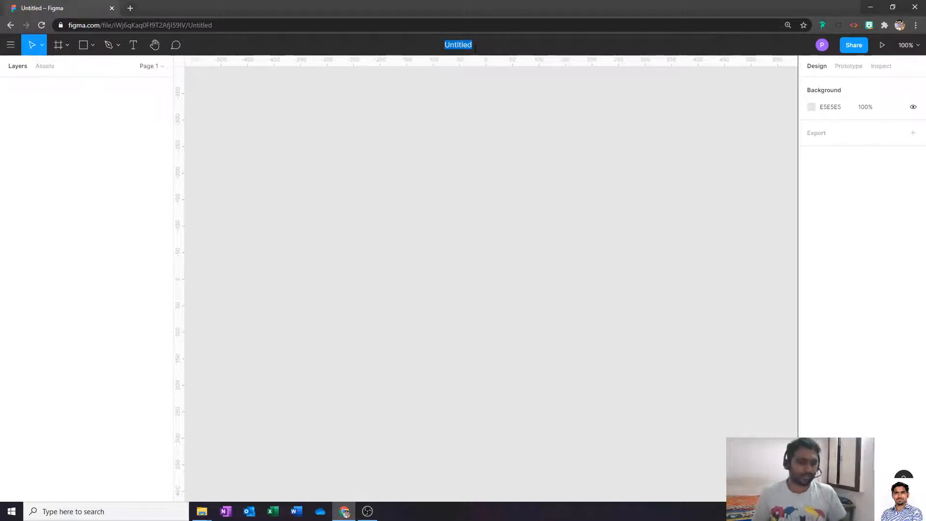
type("Design 1")
key("Return")
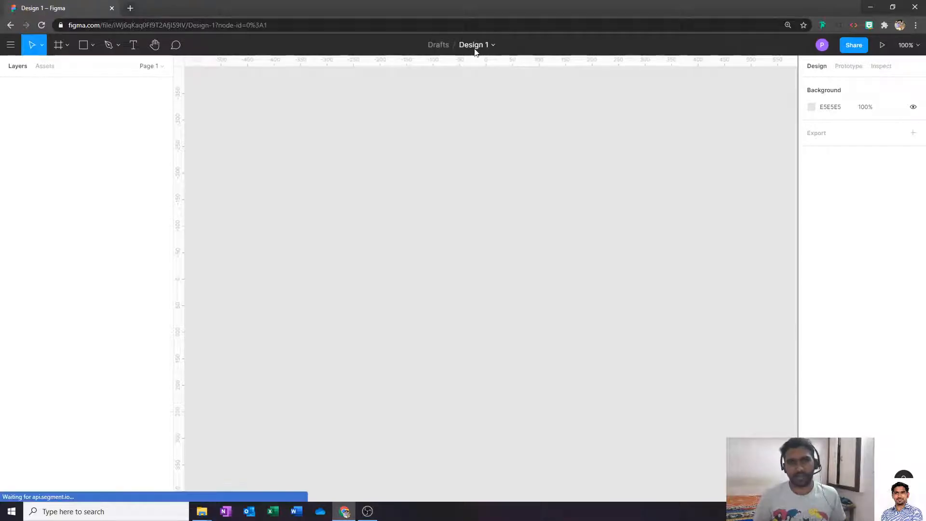
left_click(440, 47)
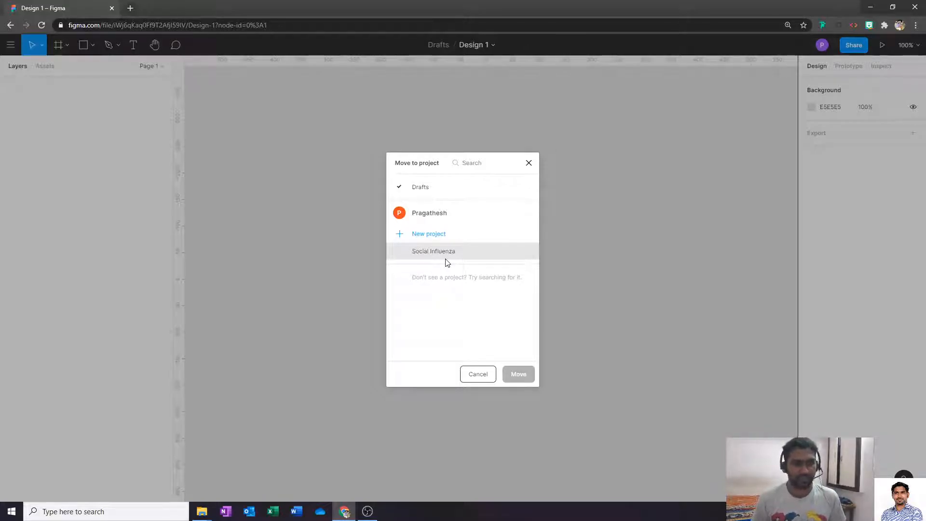
left_click(529, 164)
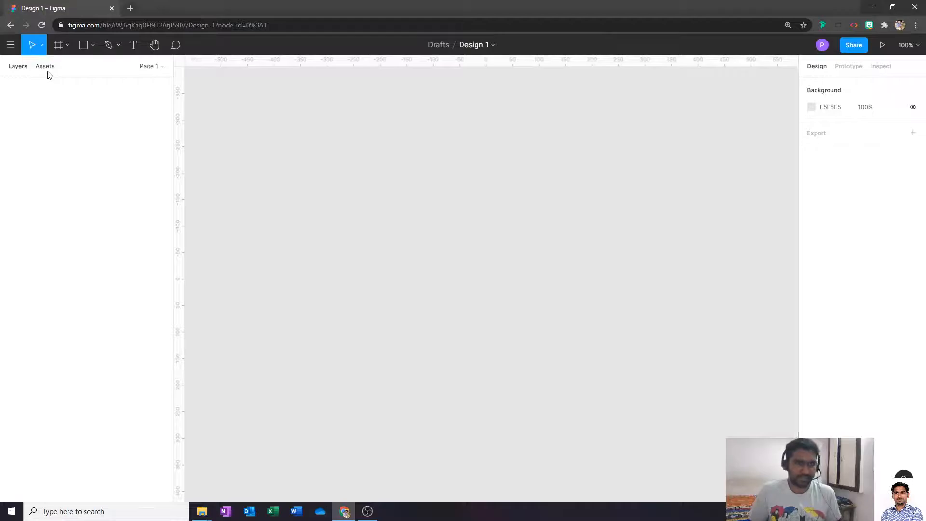
- Expand the page list showing only Page 1, then browse and close the main menu
left_click(163, 68)
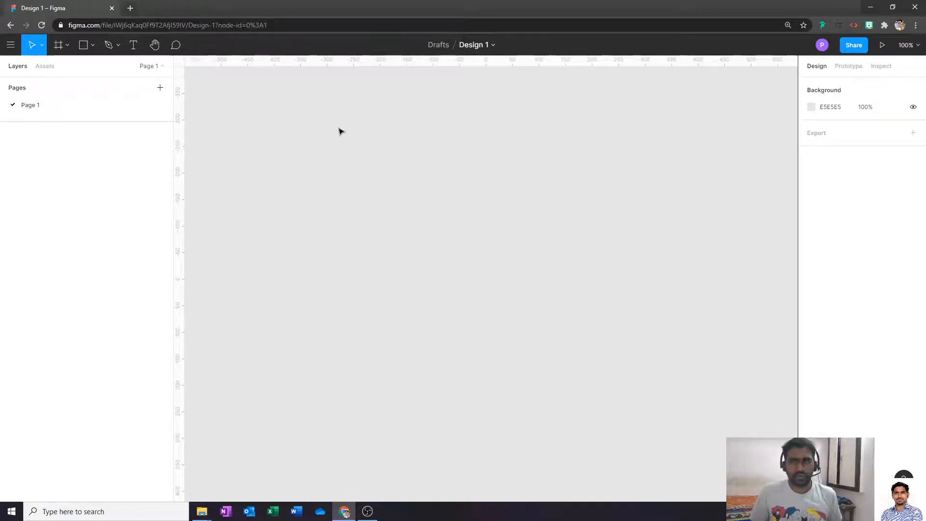
left_click(8, 46)
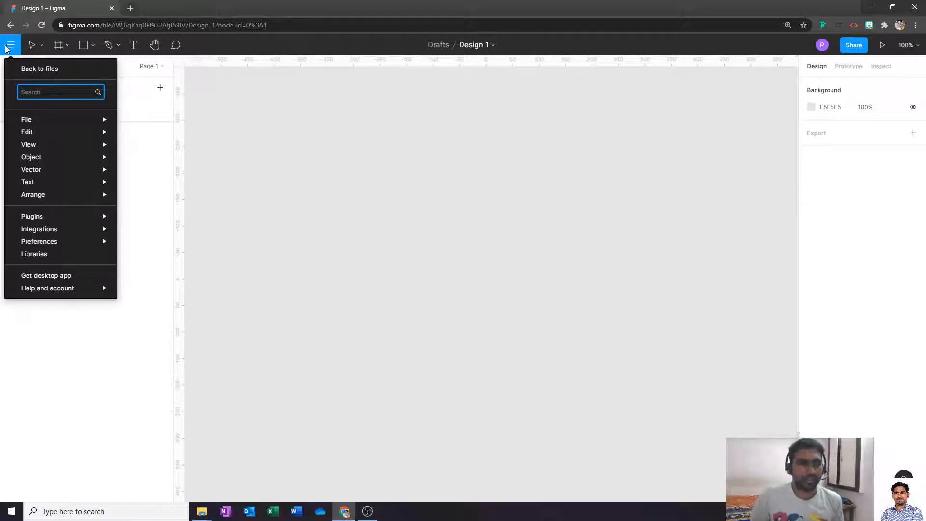
mouse_move(48, 187)
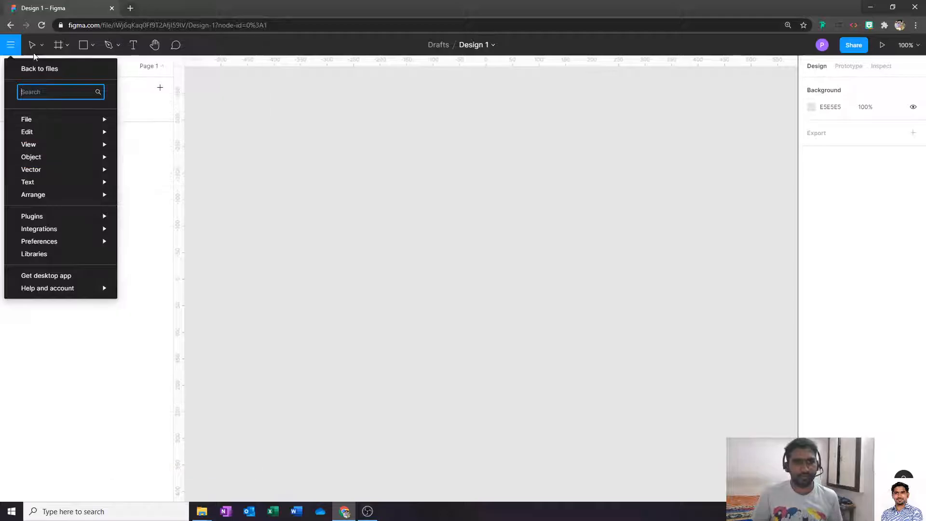
left_click(11, 46)
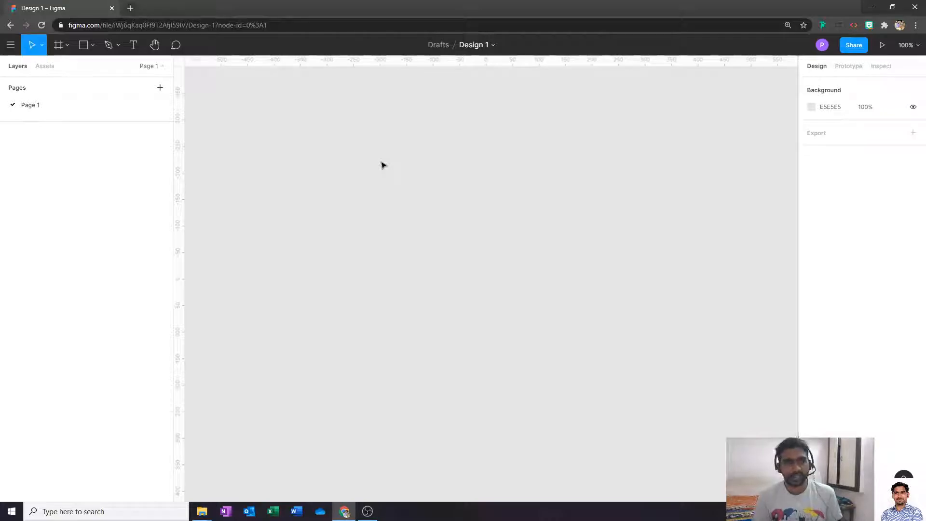
- Look over the Move and Scale tool variants, then show the Frame and Slice tool options
left_click(42, 46)
left_click(43, 48)
left_click(43, 48)
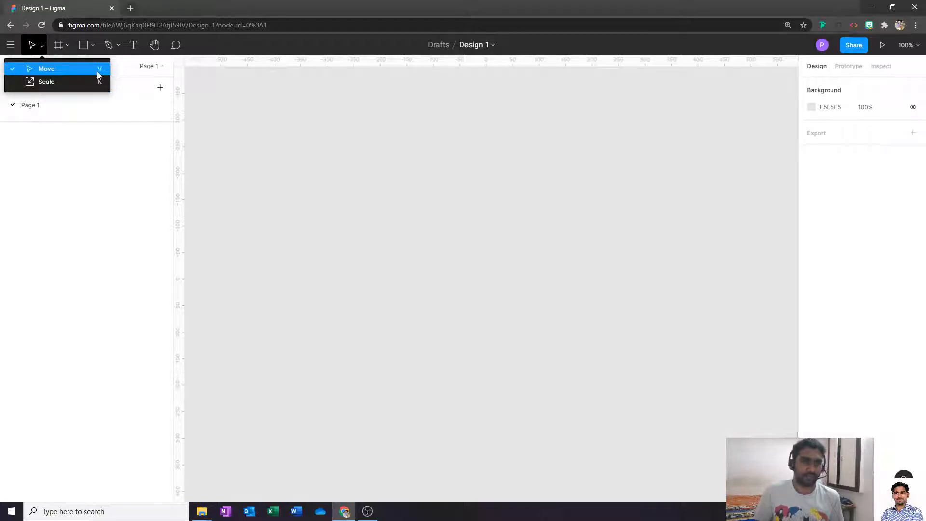
left_click(39, 48)
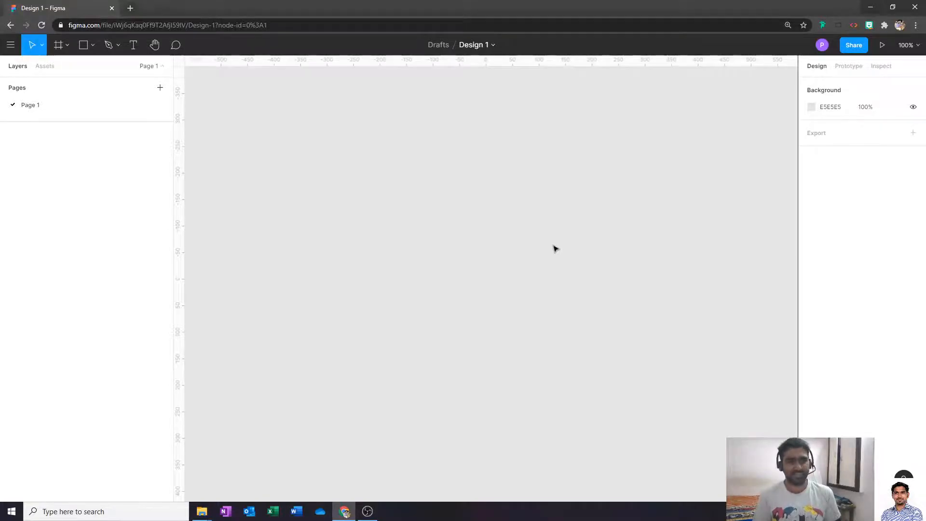
left_click(42, 46)
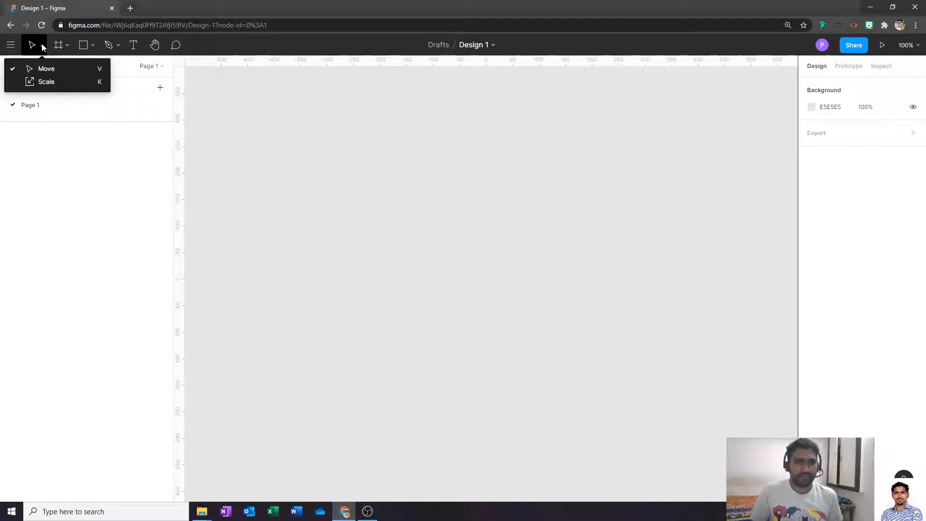
left_click(50, 69)
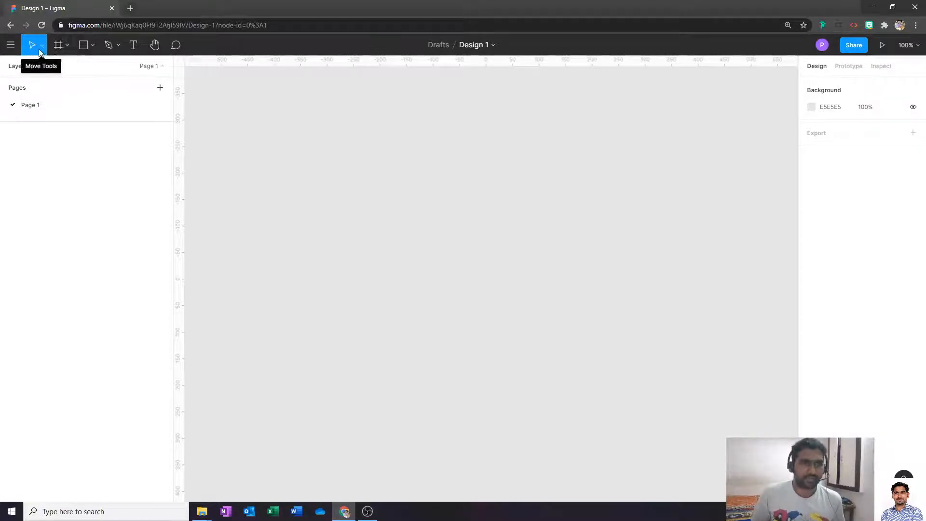
left_click(43, 46)
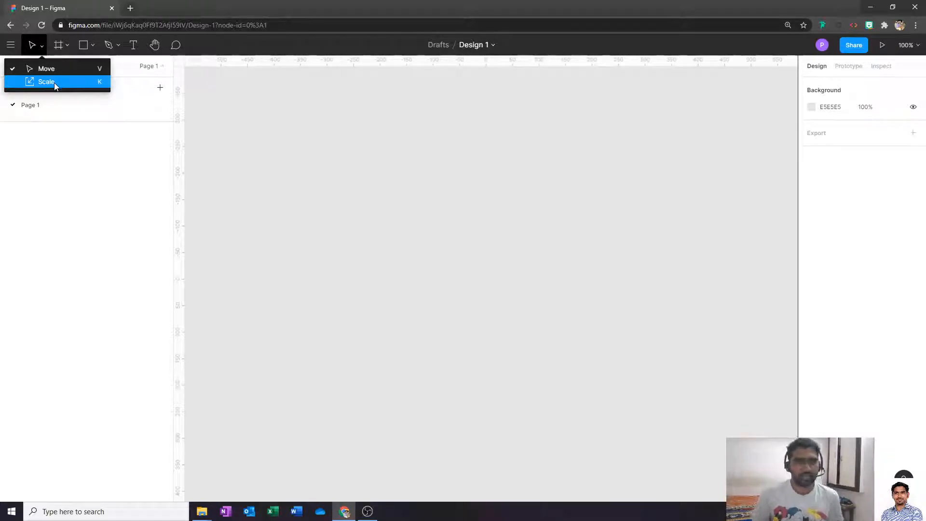
left_click(67, 44)
left_click(67, 44)
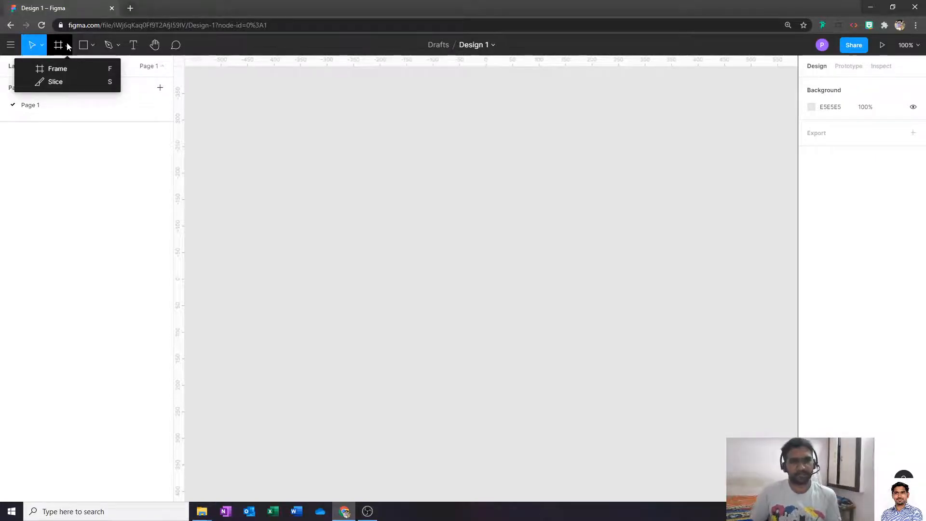
- With the Frame tool, browse Phone, Tablet, Watch, Paper, Social media, then Desktop presets
left_click(67, 72)
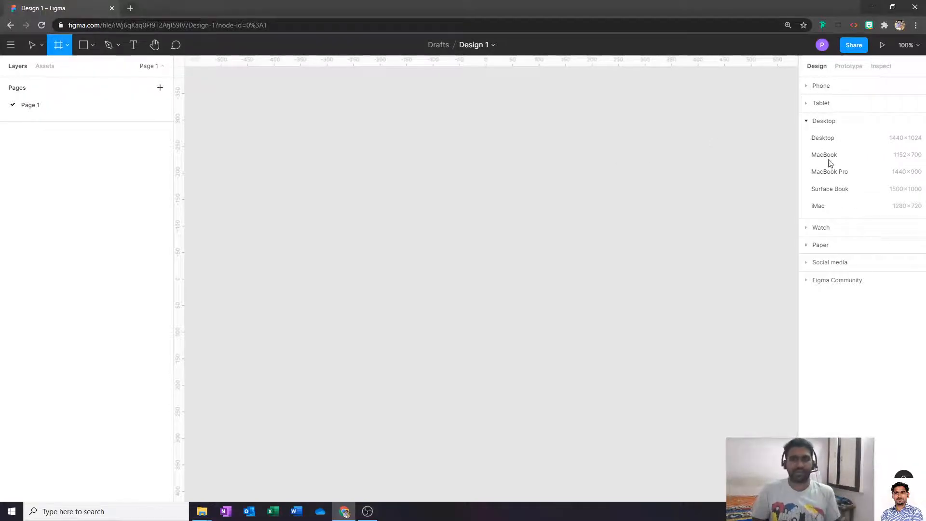
left_click(809, 104)
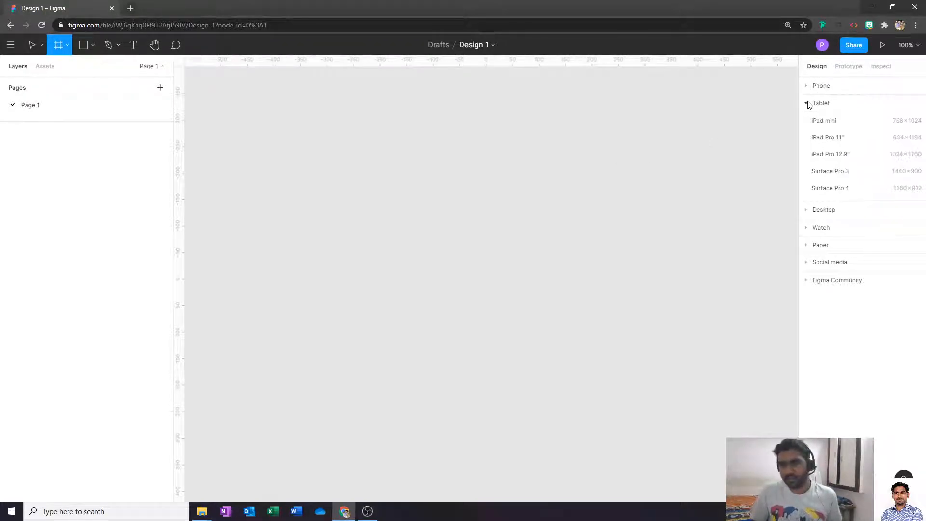
left_click(809, 103)
left_click(809, 91)
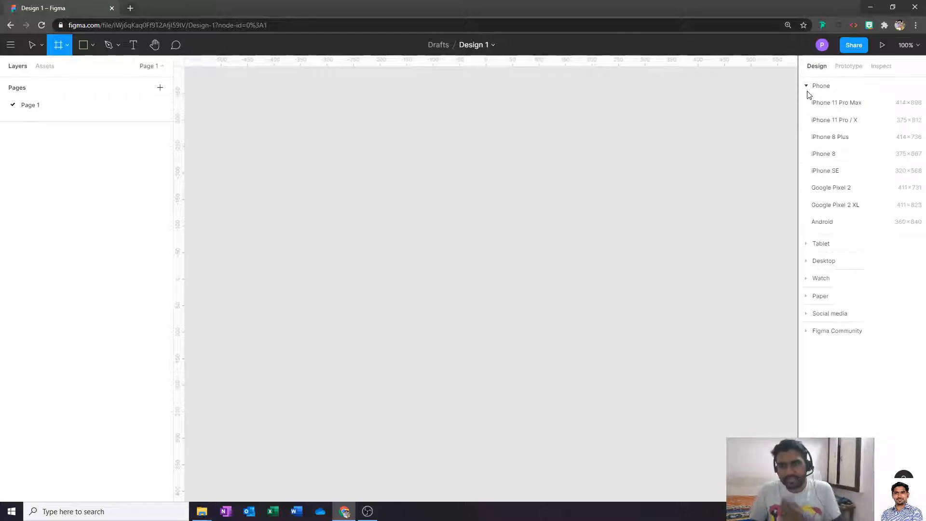
left_click(829, 243)
left_click(830, 231)
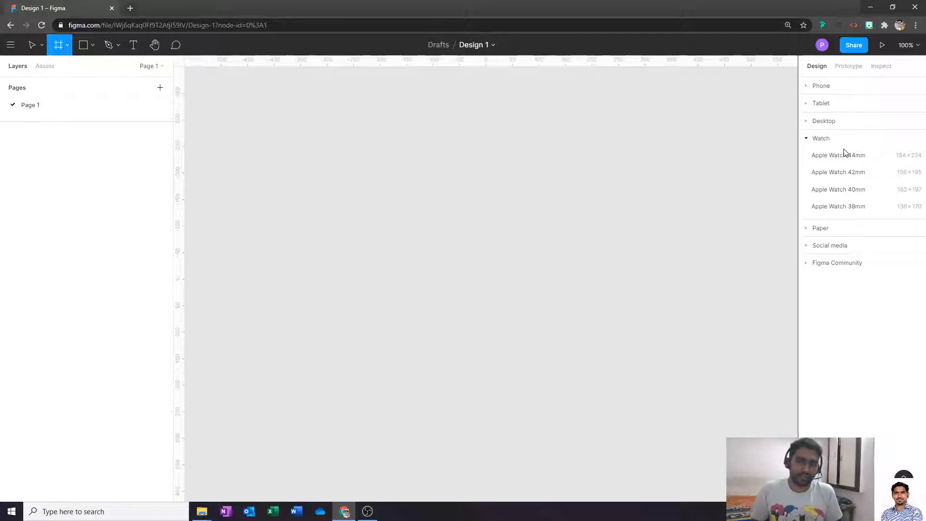
left_click(835, 229)
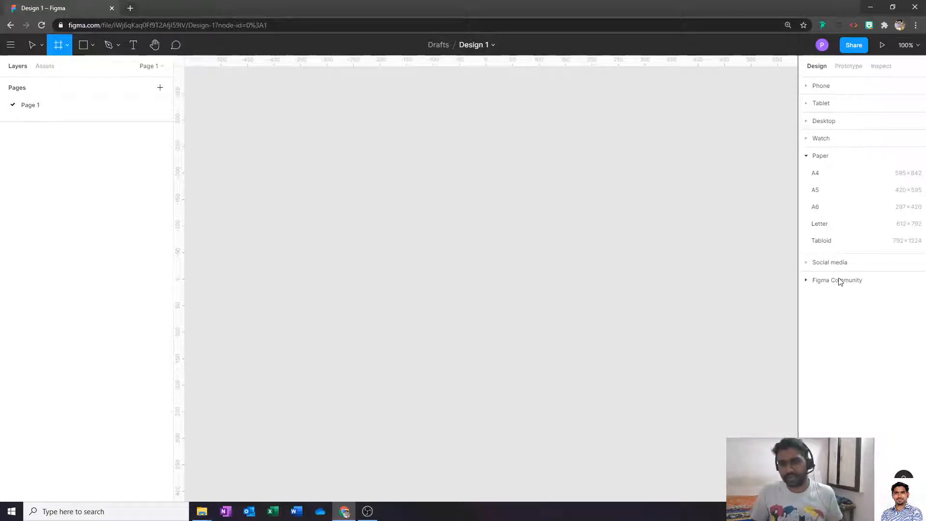
left_click(835, 263)
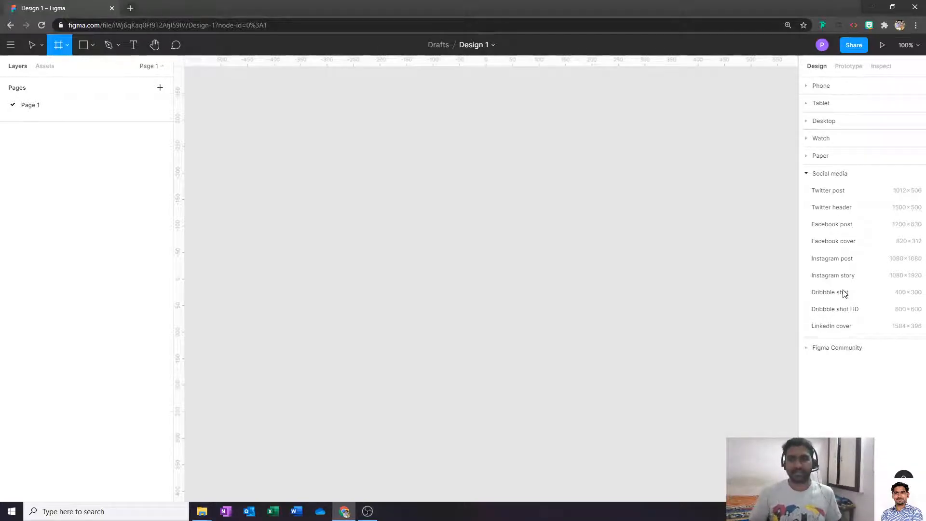
left_click(837, 127)
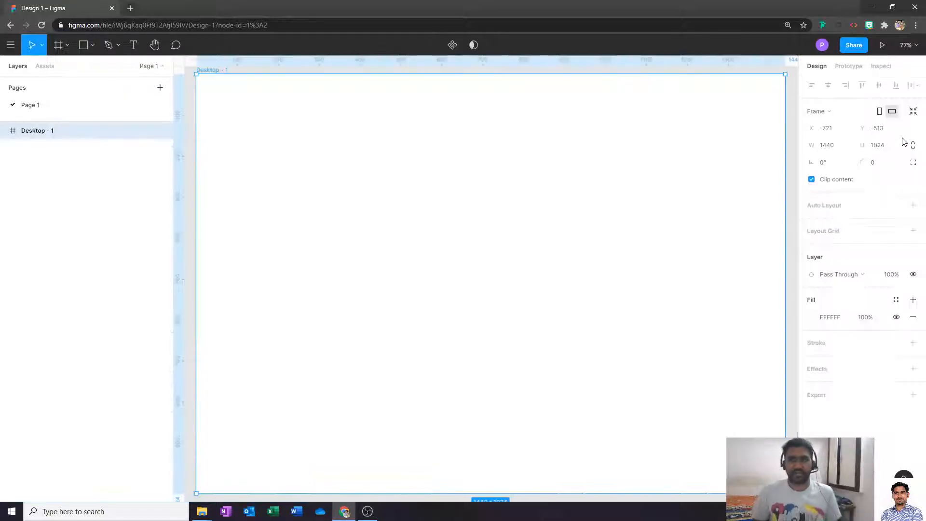
- Create a 1440×1024 Desktop frame and pan the view around it
left_click(902, 140)
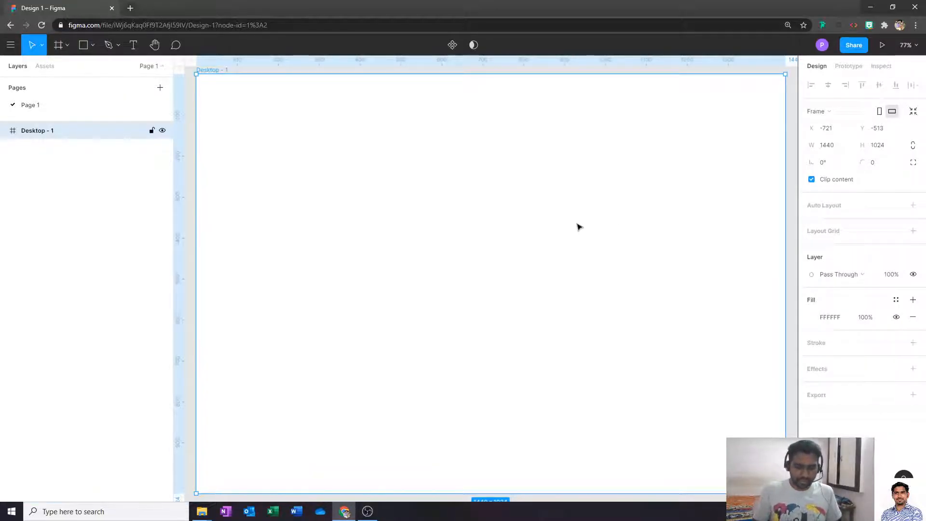
key("minus")
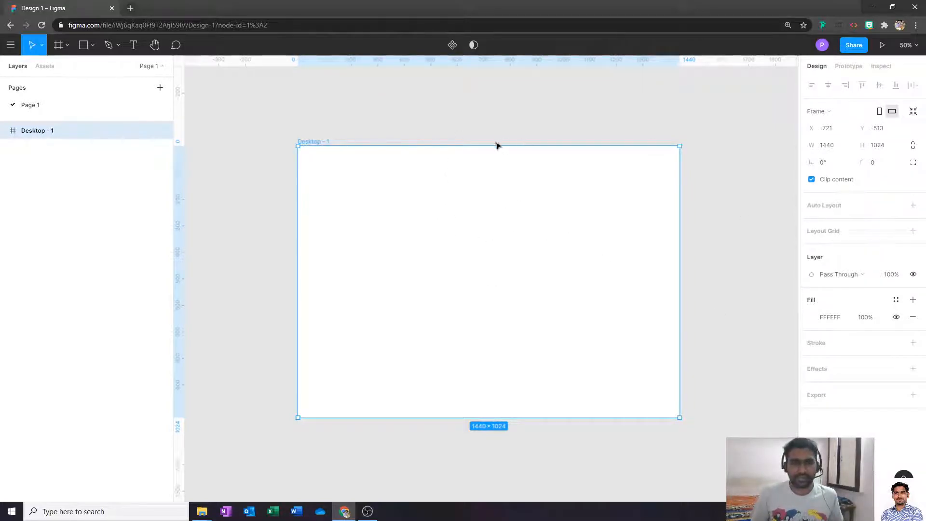
left_click(451, 121)
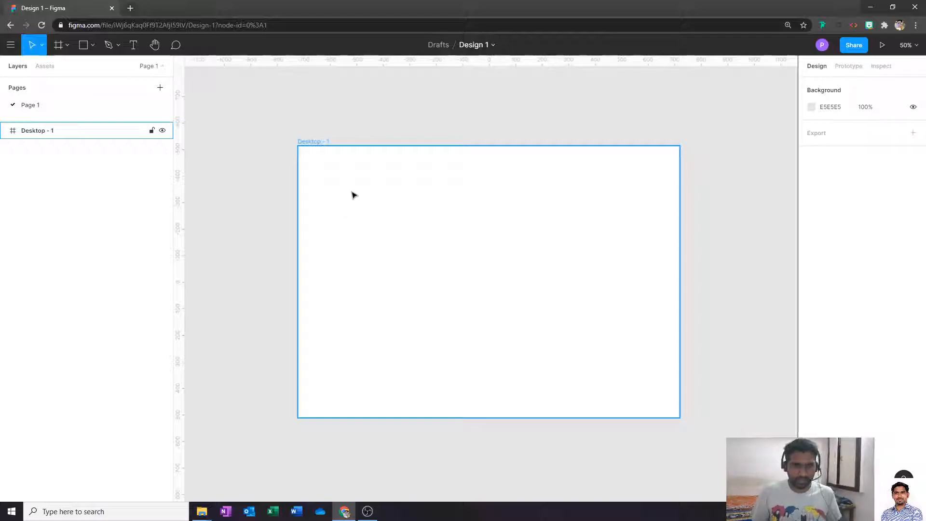
key("space")
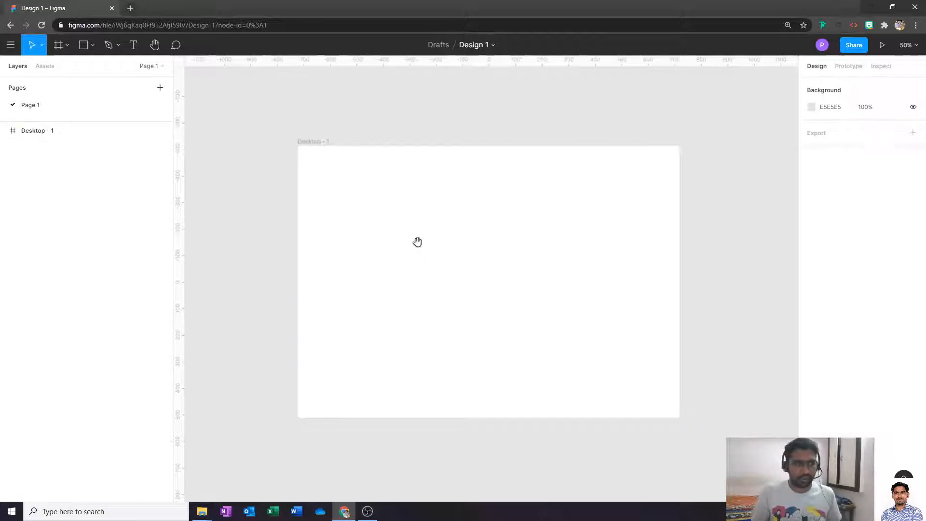
left_click_drag(424, 303, 502, 236)
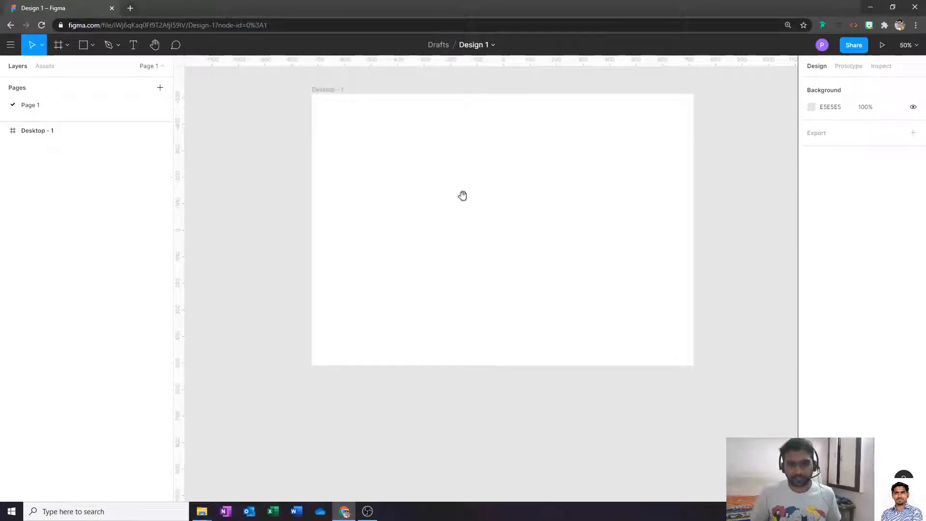
left_click_drag(463, 195, 437, 254)
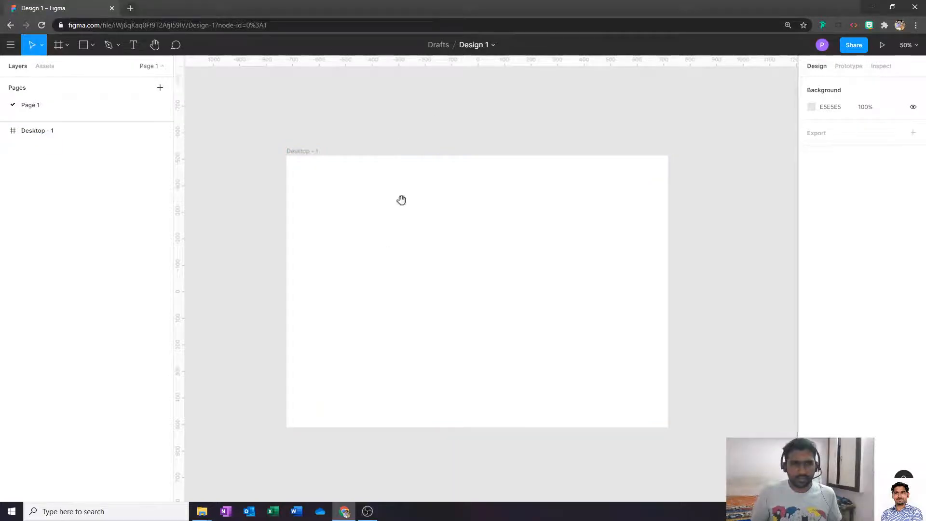
scroll(409, 211, "down", 2)
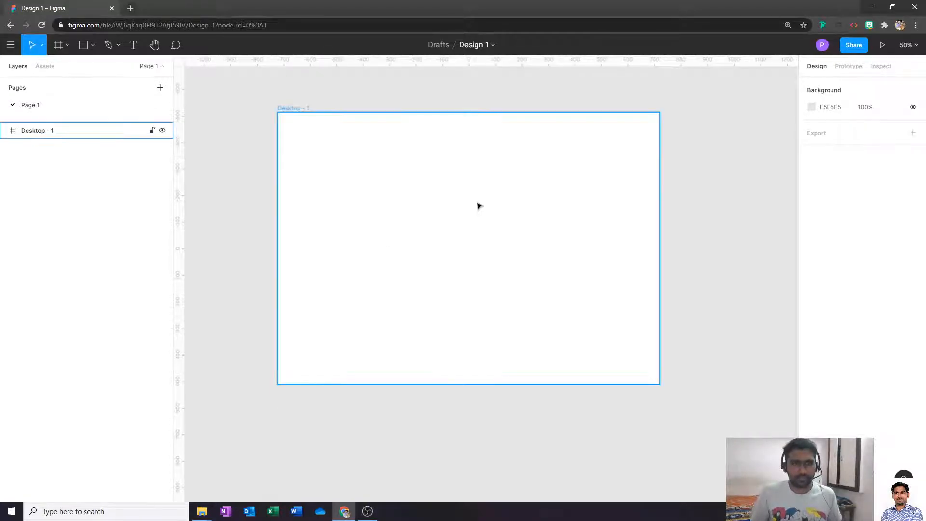
scroll(412, 211, "up", 2)
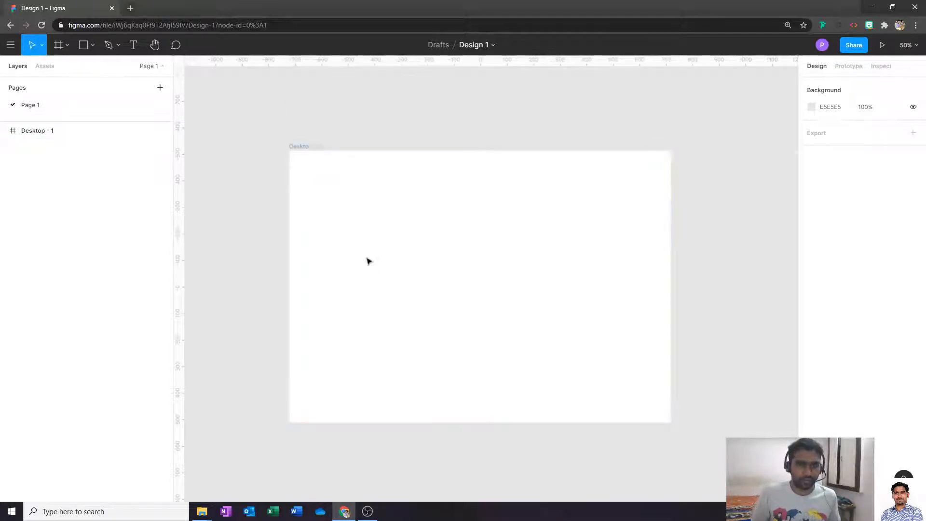
- Zoom into the frame's top-left corner, then return the view to 100% over the frame
key("z")
key("z")
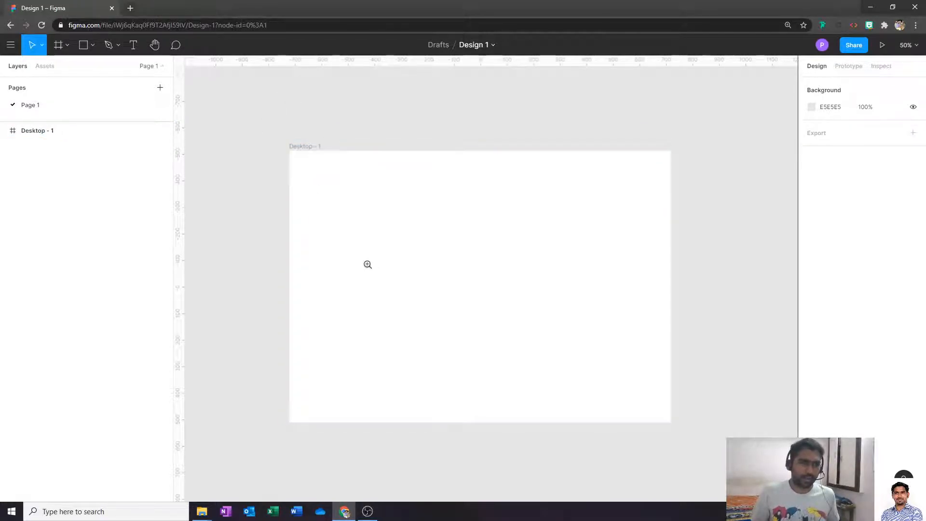
left_click_drag(280, 145, 338, 211)
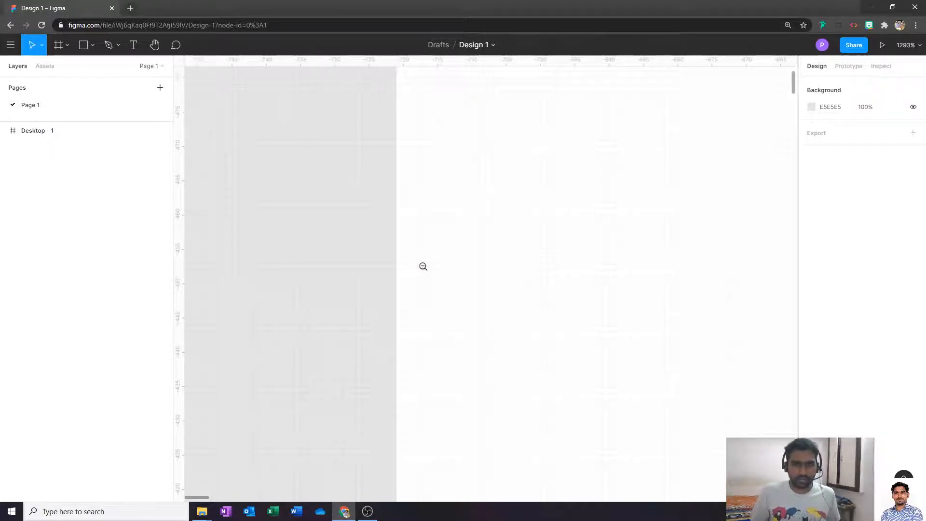
left_click(498, 263, "alt")
left_click(499, 263, "alt")
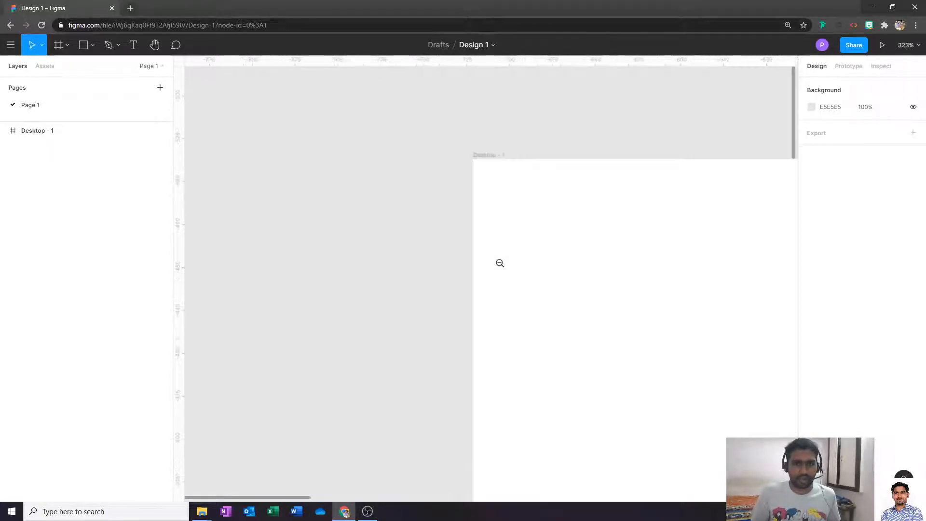
left_click(682, 249, "alt")
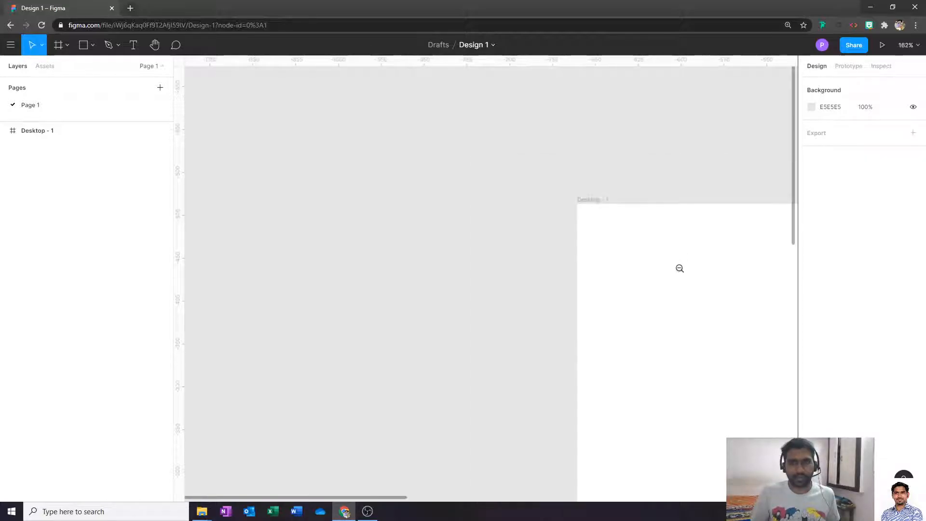
key("space")
left_click_drag(679, 275, 483, 221)
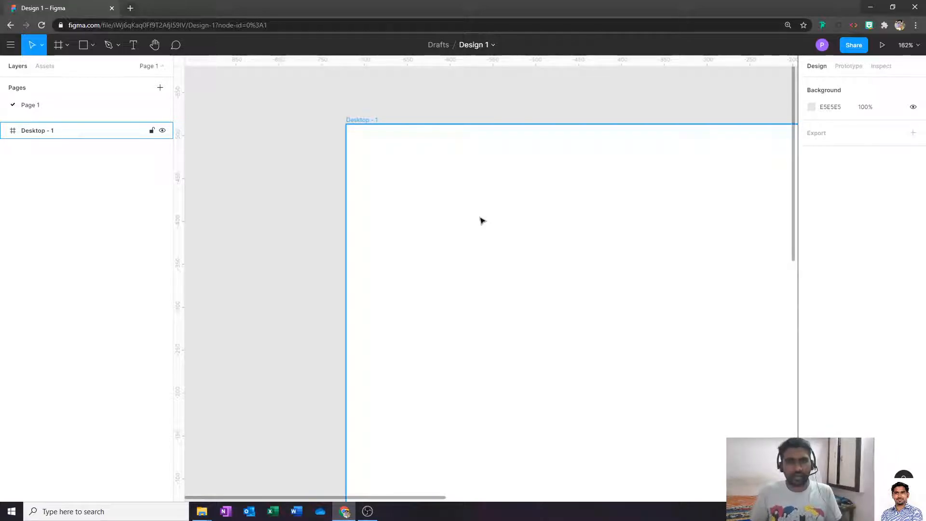
key("shift+0")
key("space")
left_click_drag(607, 344, 350, 230)
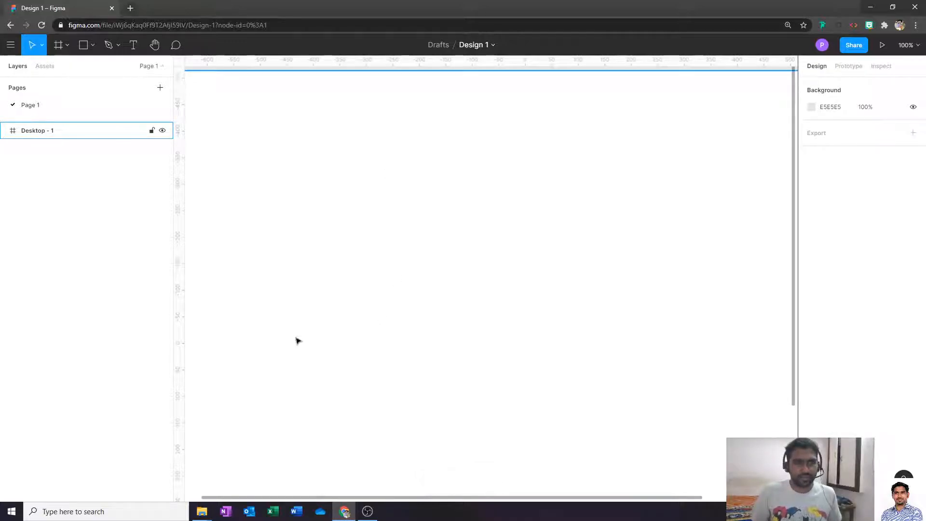
left_click(155, 45)
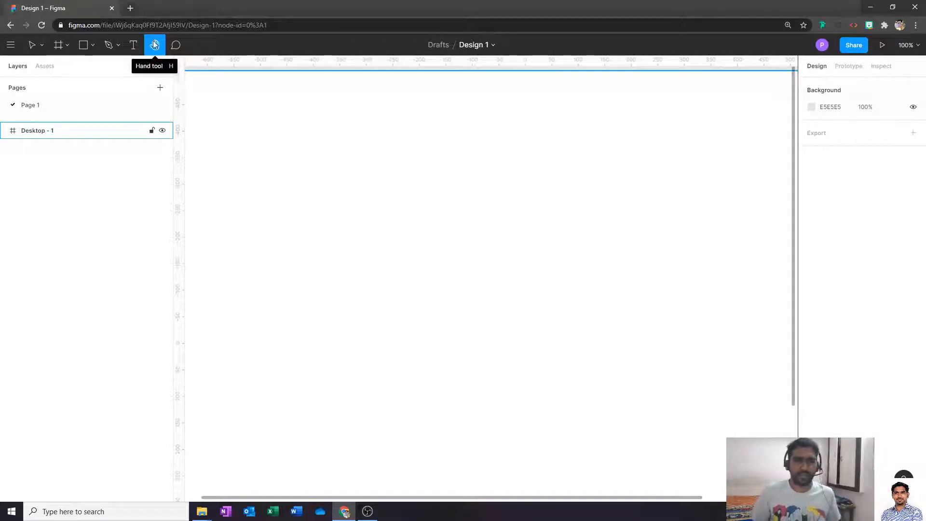
- Pan to show Desktop - 1's top-left corner and pick the Text tool
left_click_drag(285, 138, 432, 197)
left_click_drag(548, 270, 465, 226)
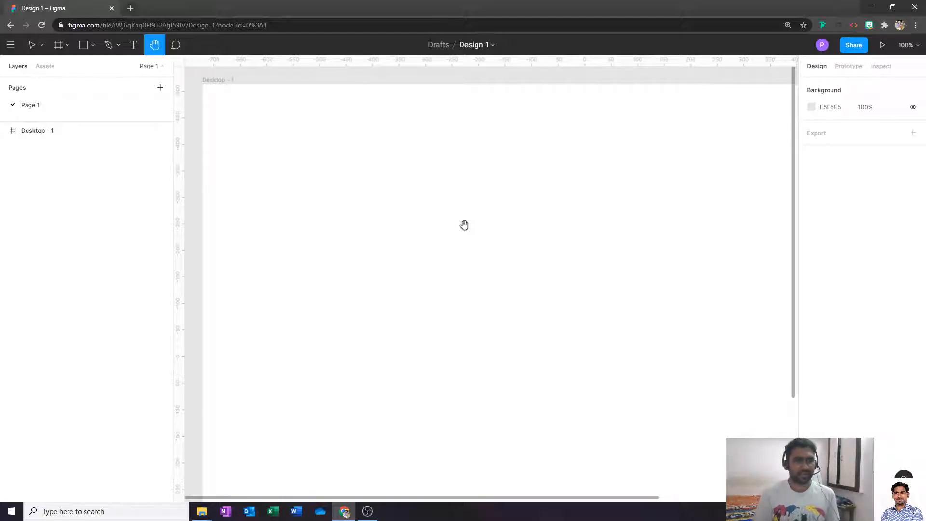
left_click(135, 48)
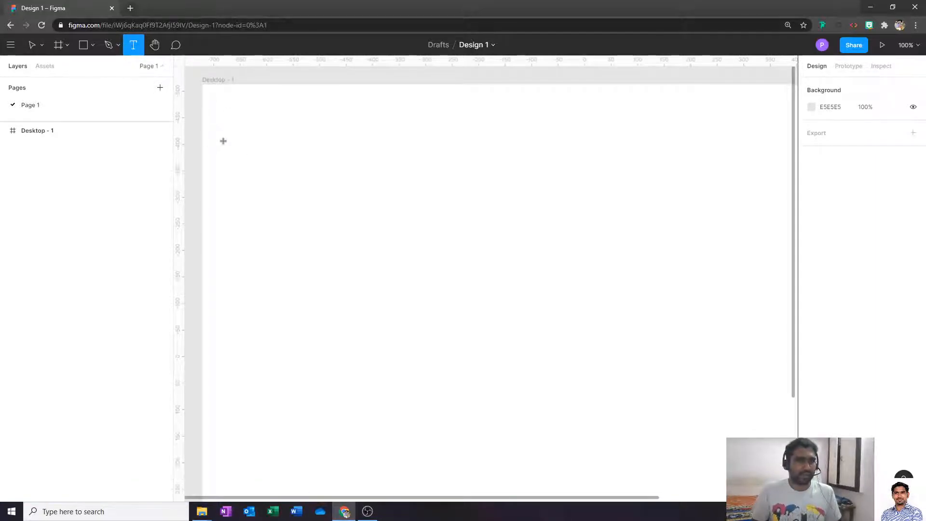
left_click_drag(227, 109, 444, 186)
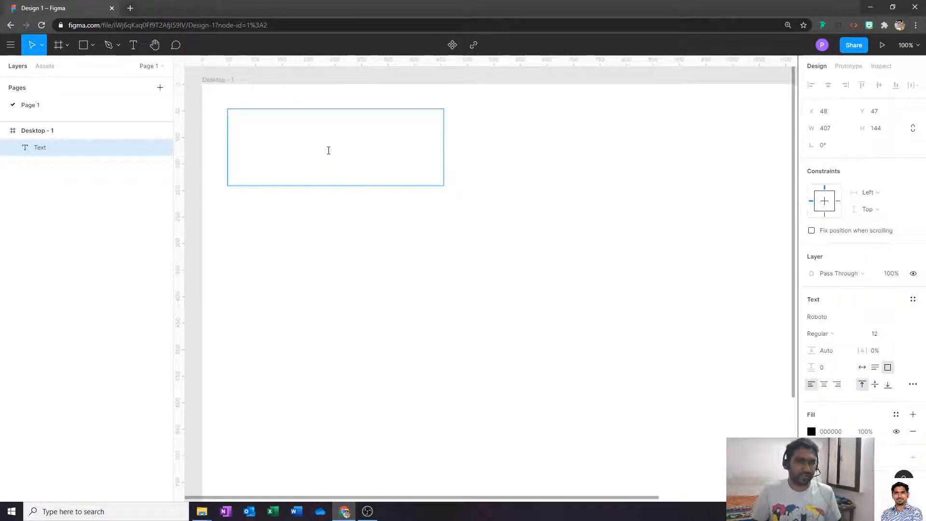
type("jdhbvgfsdkjhbsjhkdbvjhkdfbvjhdbflkjbshvlkjdbvj")
key("ctrl+a")
key("ctrl+c")
key("ctrl+v")
key("ctrl+v")
key("ctrl+v")
key("ctrl+v")
key("ctrl+v")
key("ctrl+v")
key("ctrl+v")
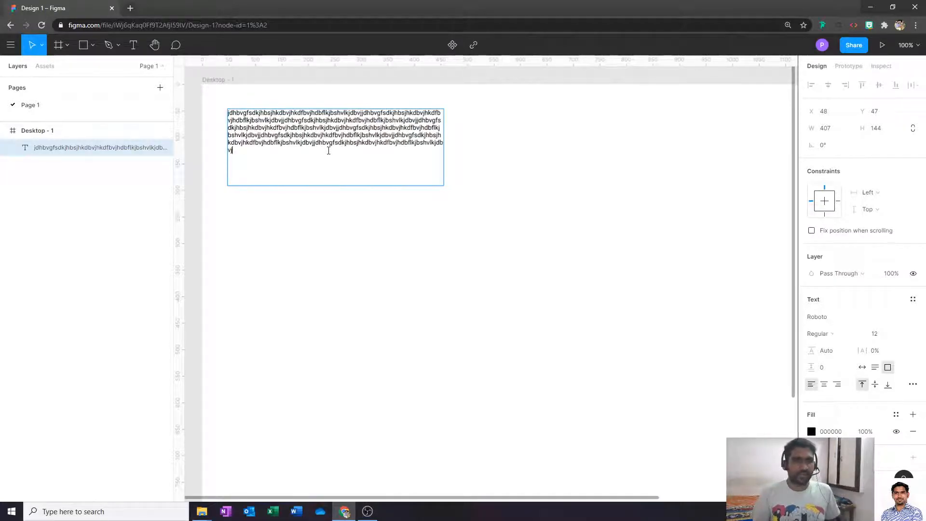
key("ctrl+v")
key("ctrl+v")
key("ctrl+v")
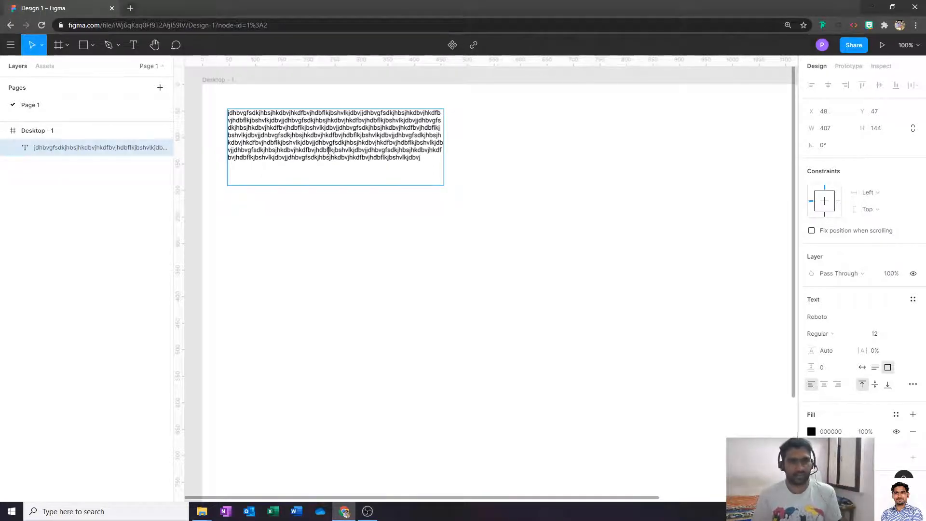
key("Escape")
key("Delete")
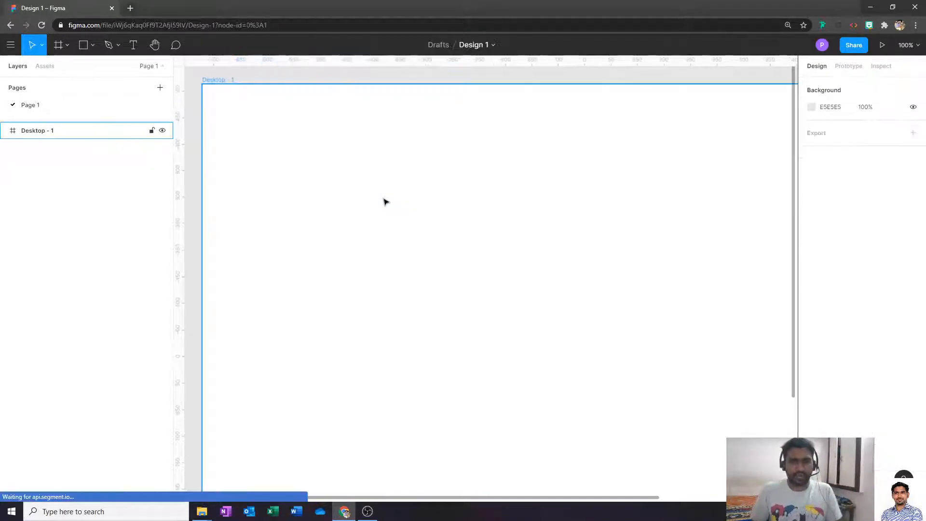
key("t")
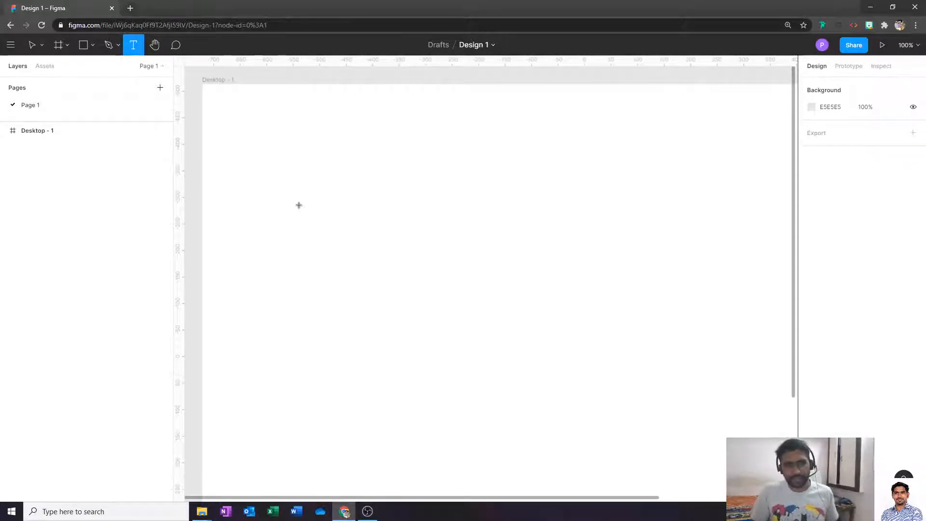
- Type a test line starting 'Type tool is a awesome' and drag it to the frame's right side
left_click(297, 174)
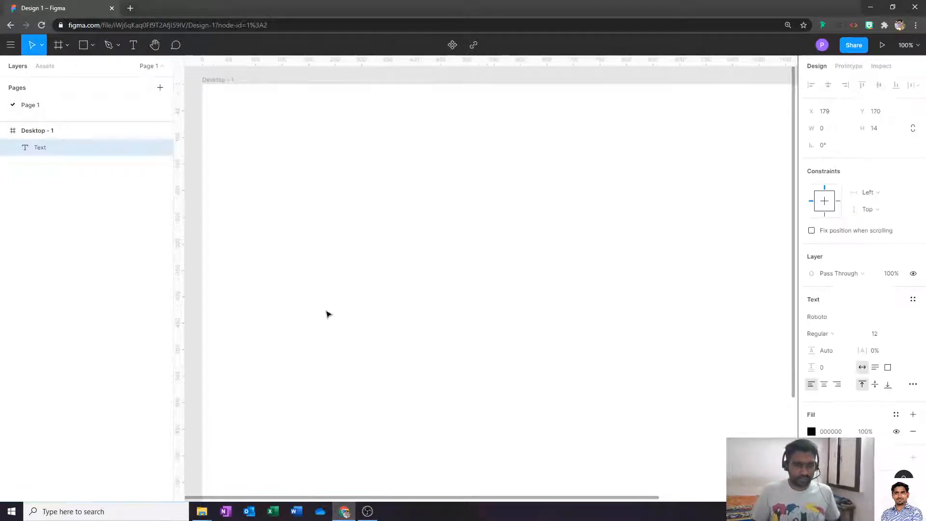
type("Type tool is a")
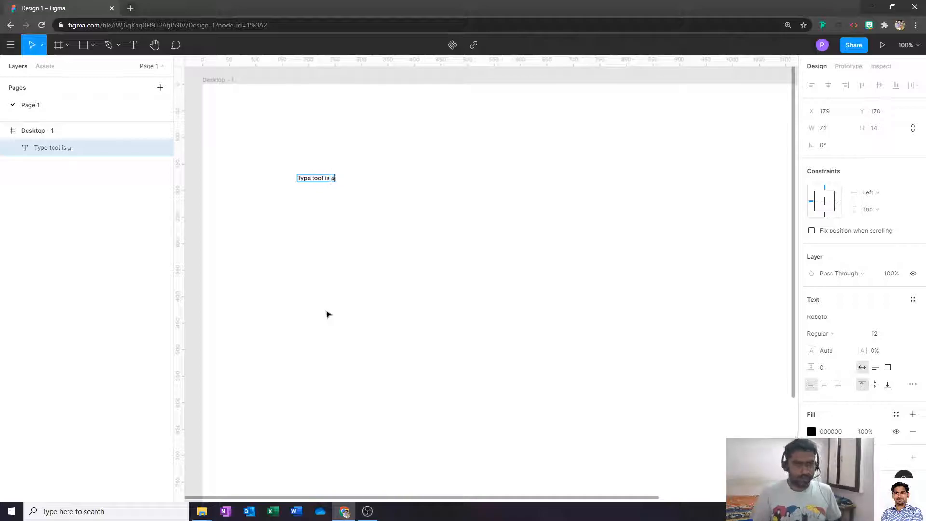
type(" aw")
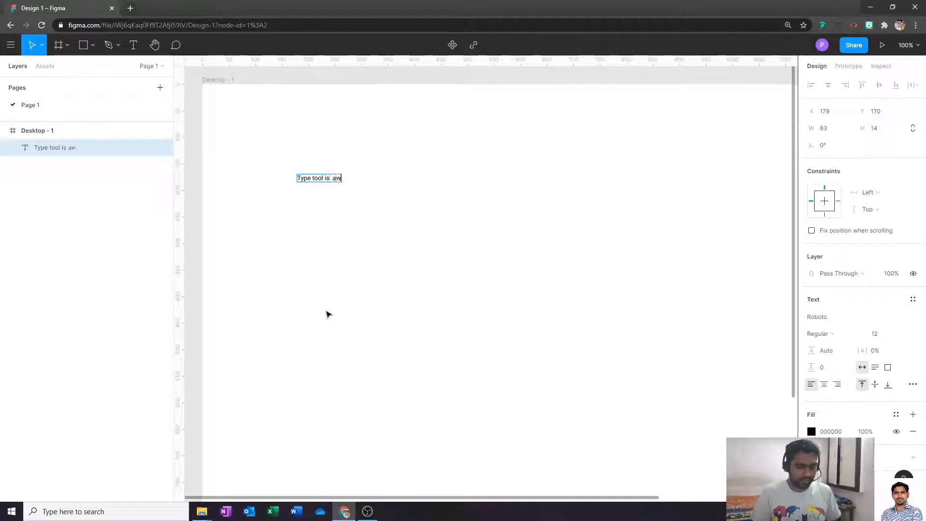
type("esomecv'bkfgpbk;fglknbmghp")
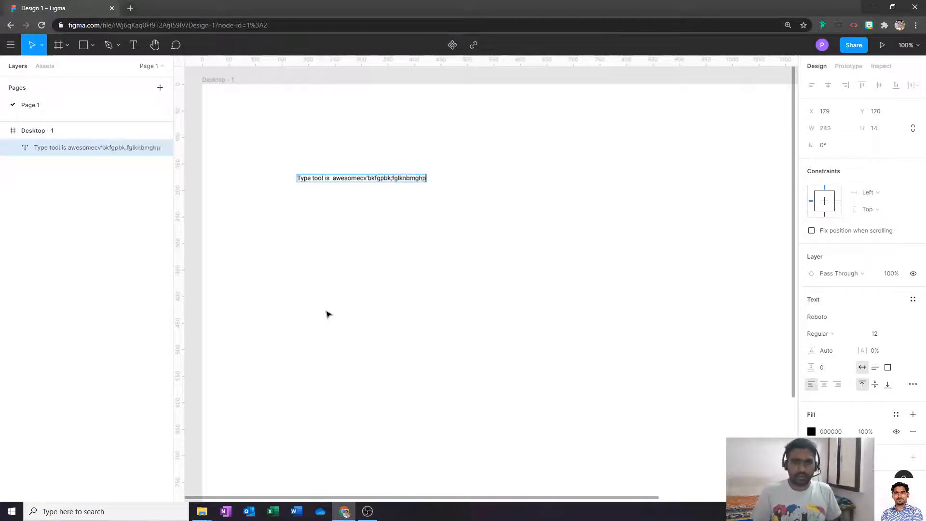
type("jnghkjptjpnghjnphgnklgh;k;lgh,m';glkm;lgm,k;gl")
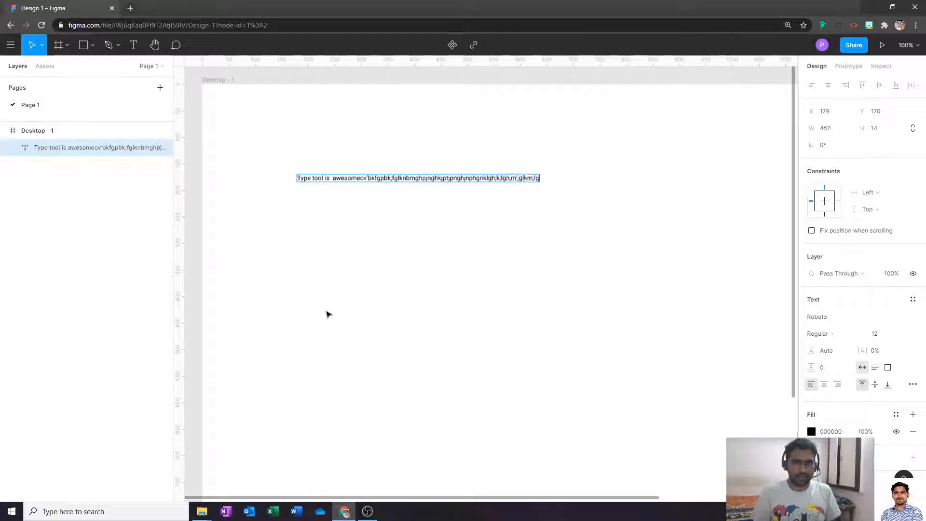
key("Escape")
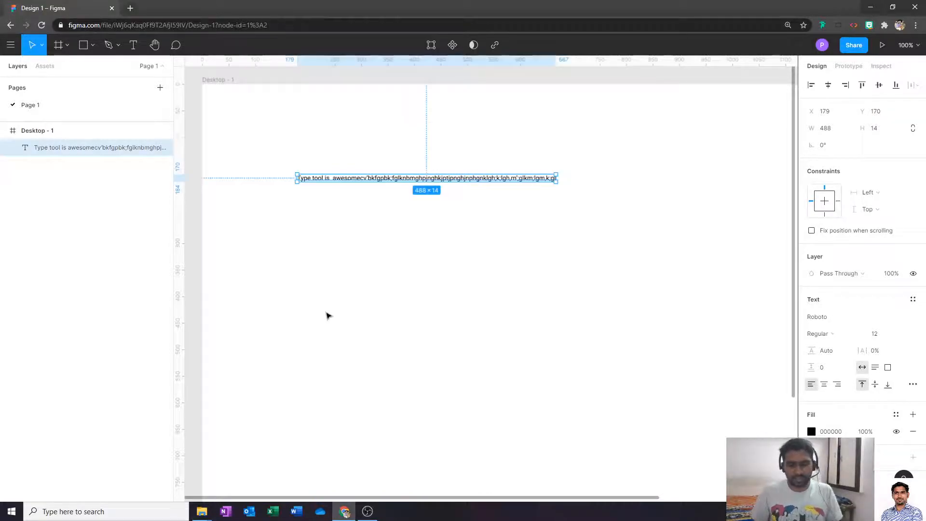
key("ctrl+minus")
left_click_drag(490, 235, 721, 235)
left_click_drag(724, 288, 664, 251)
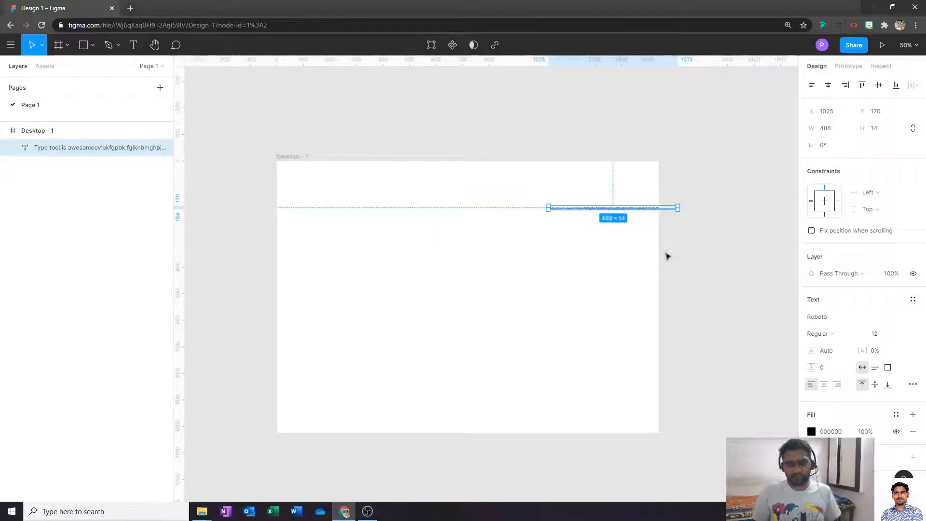
key("ctrl+plus")
- Select and delete the test text layer, then reselect Desktop - 1 at 100% zoom
left_click(641, 180)
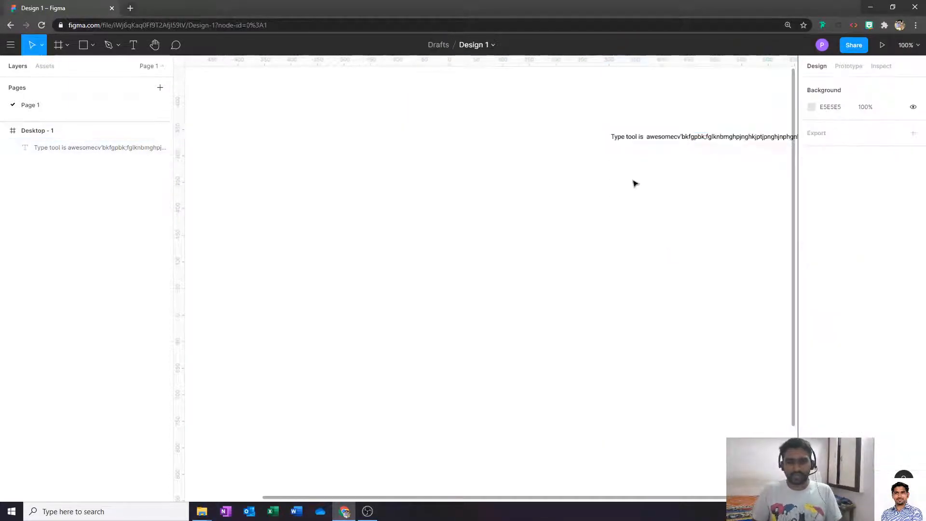
key("ctrl+minus")
left_click_drag(569, 183, 604, 245)
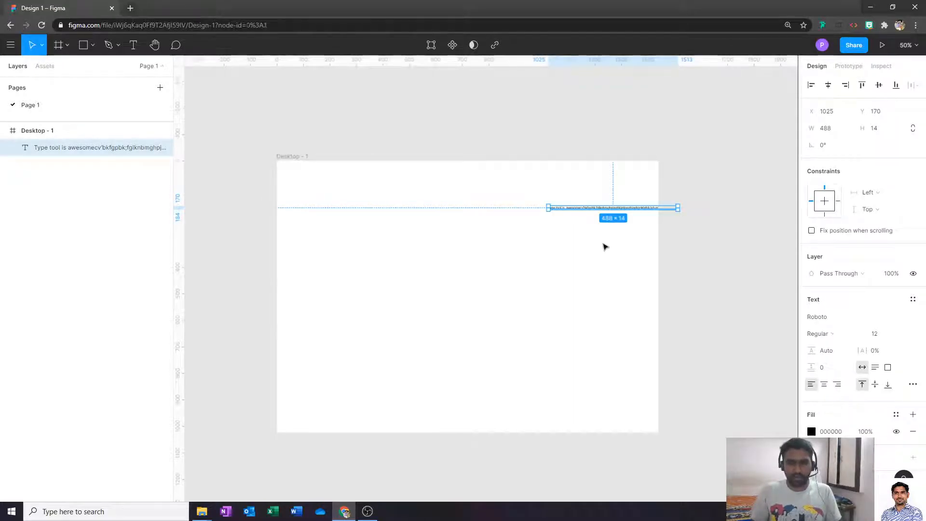
key("Delete")
left_click(403, 250)
key("ctrl+plus")
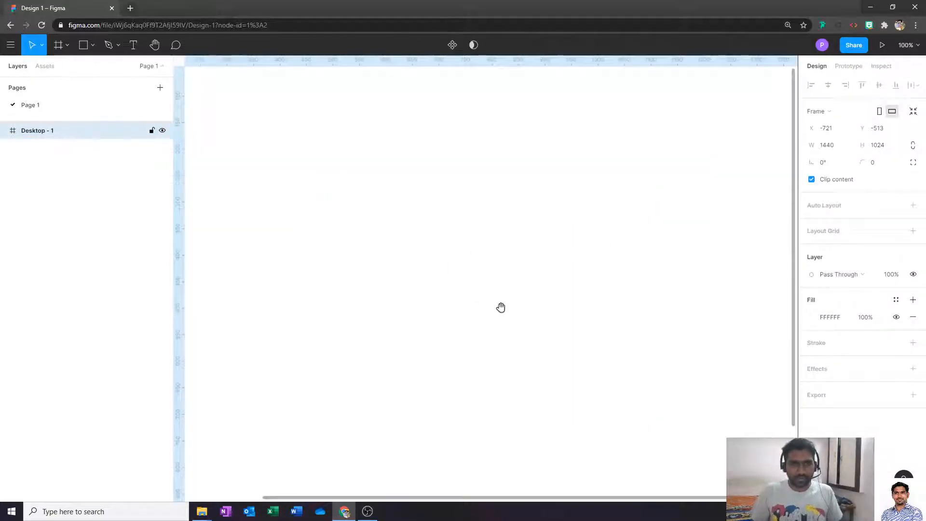
scroll(501, 307, "up", 5)
key("ctrl+minus")
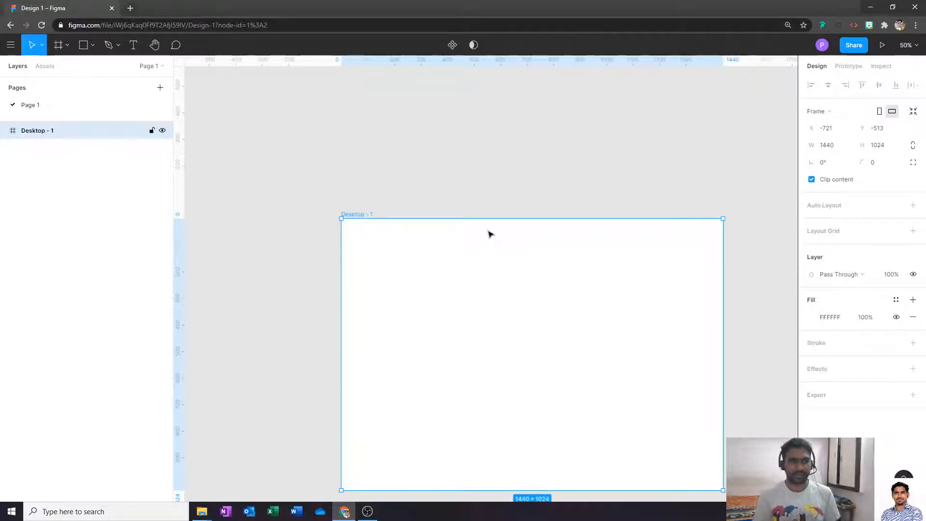
key("minus")
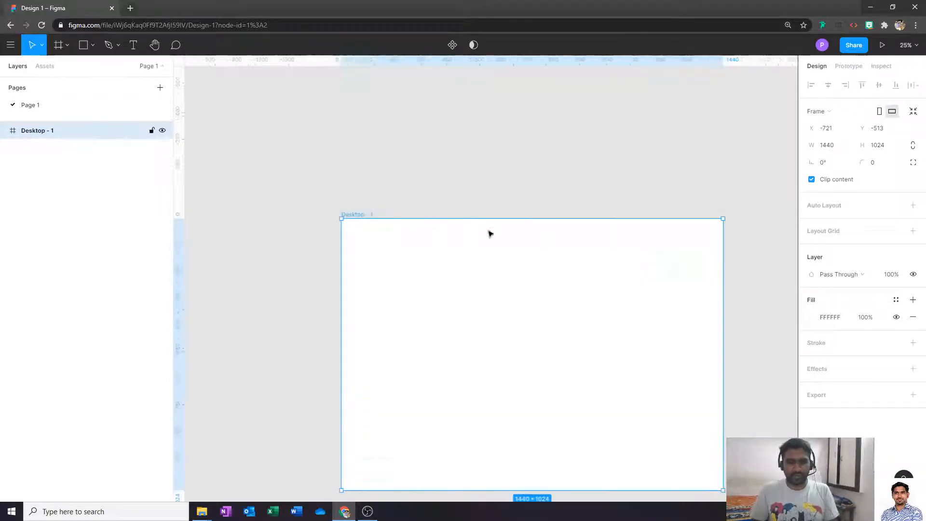
key("plus")
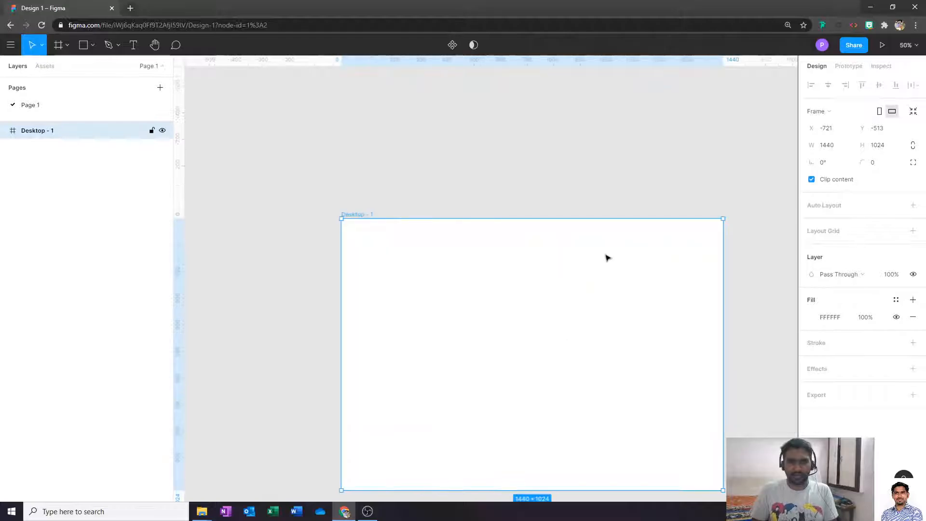
left_click_drag(575, 312, 523, 262)
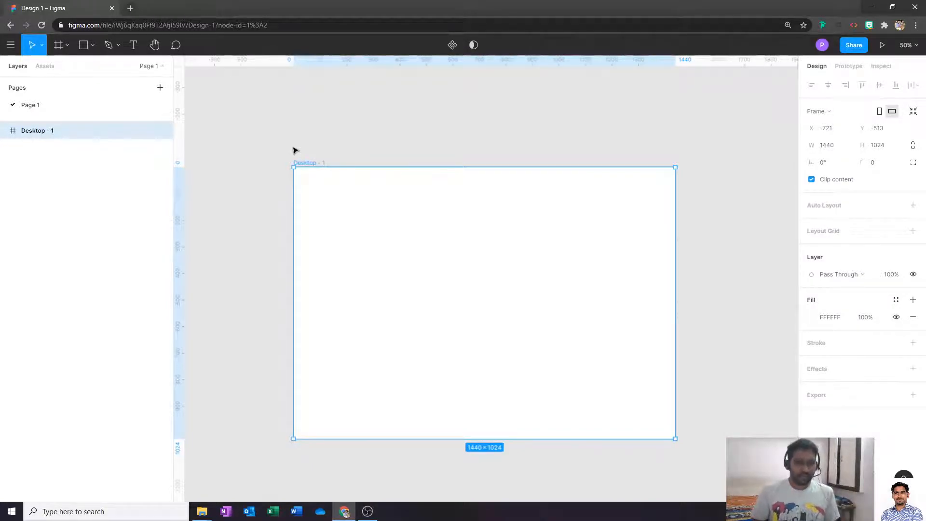
- Draw a wide grey rectangle near the frame's top-left with the Rectangle tool
left_click(93, 47)
left_click(93, 47)
left_click(93, 47)
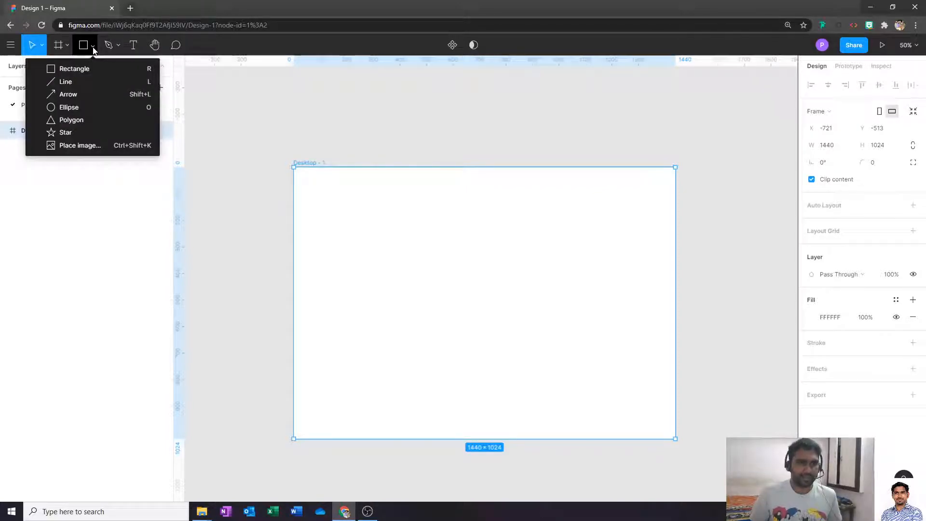
left_click(84, 47)
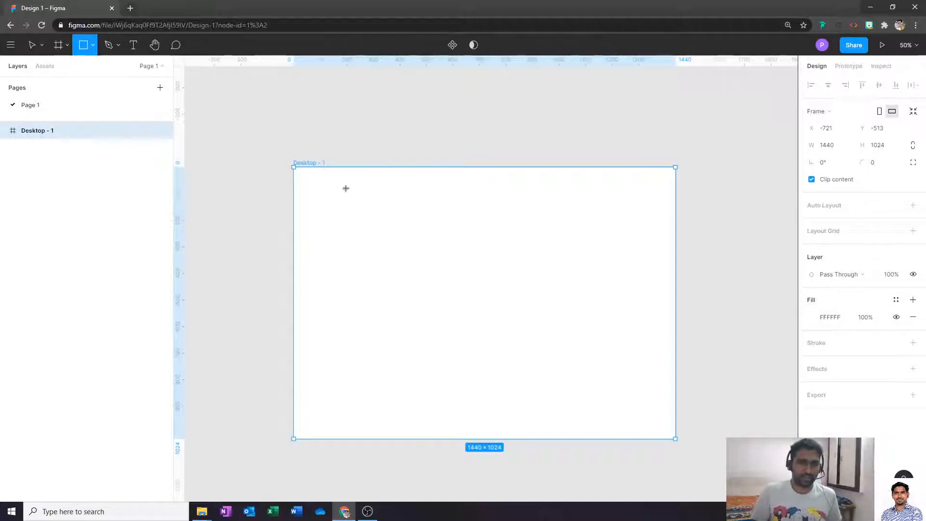
mouse_move(320, 184)
left_mouse_down()
mouse_move(438, 241)
mouse_move(436, 261)
left_mouse_up()
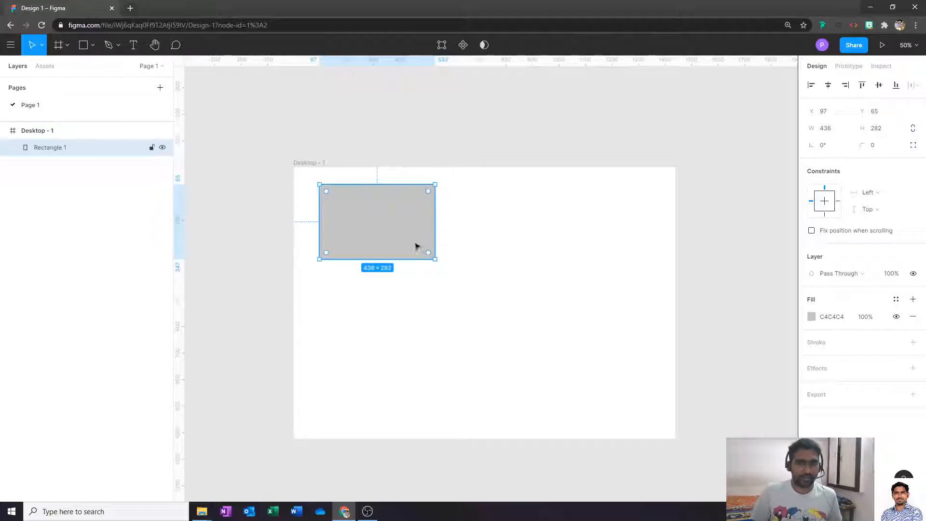
left_click(453, 273)
left_click(403, 244)
left_click(513, 241)
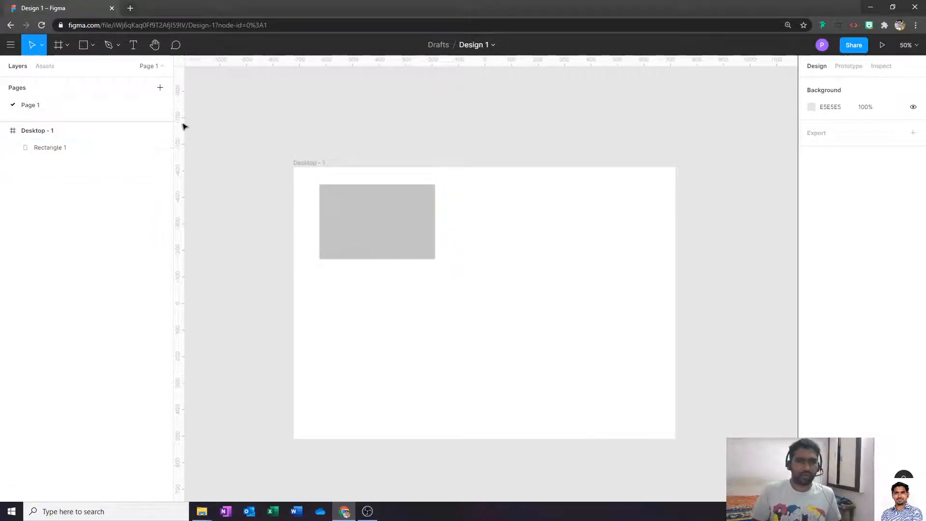
- Draw a 442×442 grey square to its right, Alt-drag a copy, and delete the copy
left_click(82, 46)
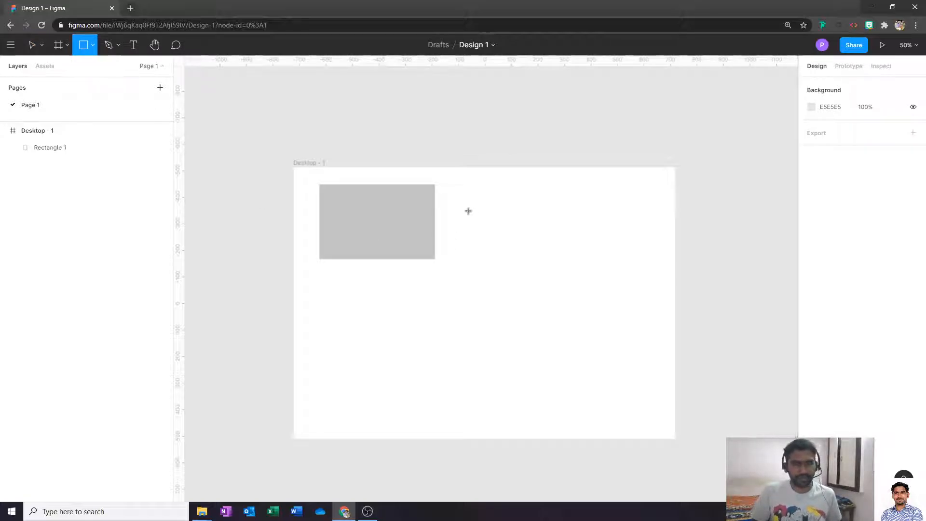
left_click_drag(459, 199, 553, 293)
mouse_move(633, 234)
left_mouse_down()
mouse_move(563, 285)
mouse_move(595, 242)
mouse_move(528, 323)
mouse_move(612, 226)
mouse_move(564, 256)
mouse_move(586, 270)
mouse_move(576, 316)
left_mouse_up()
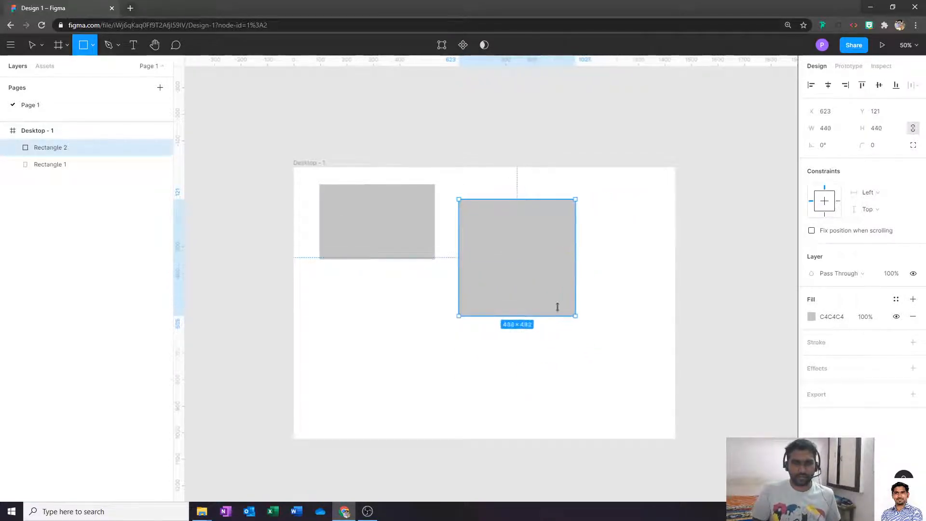
left_click(313, 154)
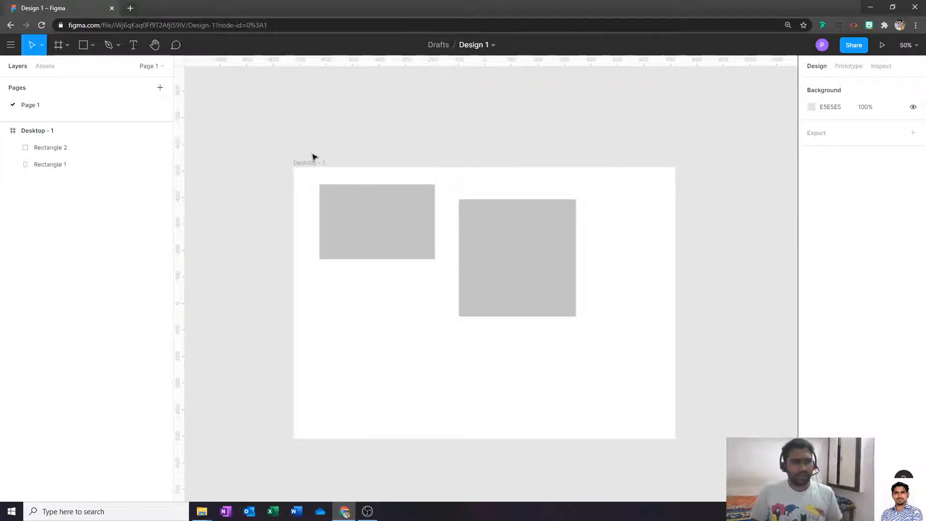
left_click(534, 242)
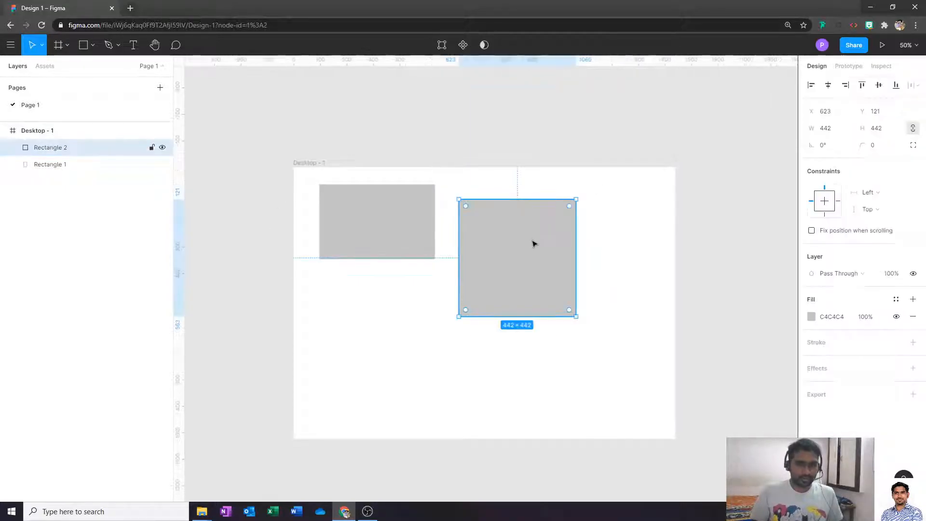
left_click_drag(496, 251, 604, 256)
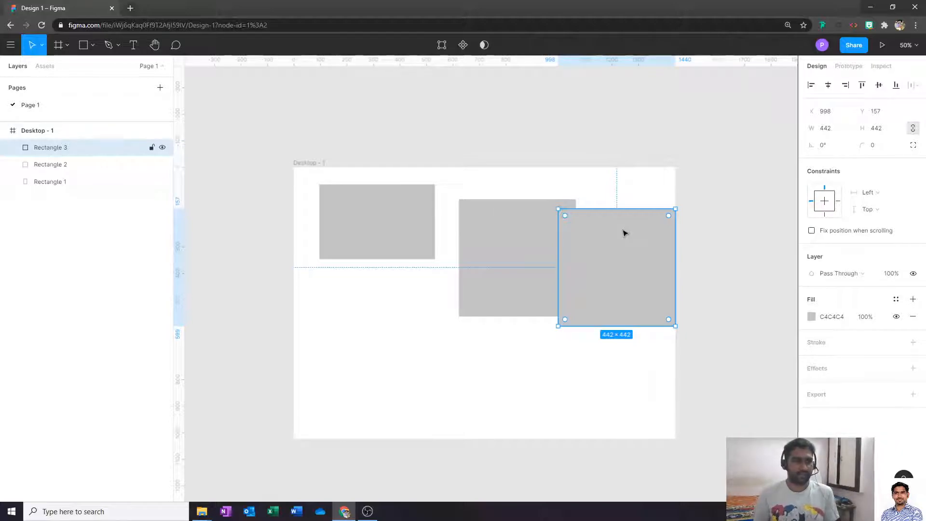
key("Delete")
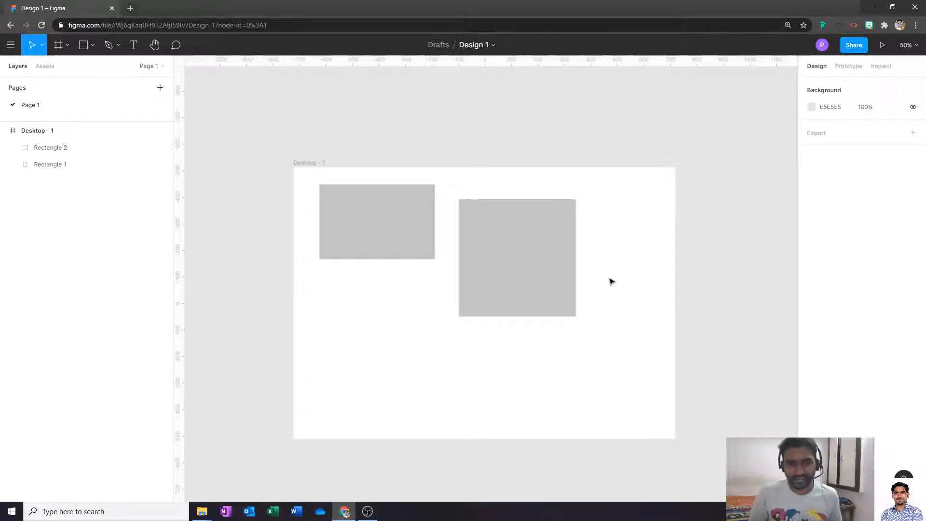
- Move the square below the wide rectangle, left-aligned, and resize it to 312×312
left_click_drag(518, 259, 378, 333)
left_click_drag(437, 389, 402, 355)
left_click(424, 345)
left_click(93, 48)
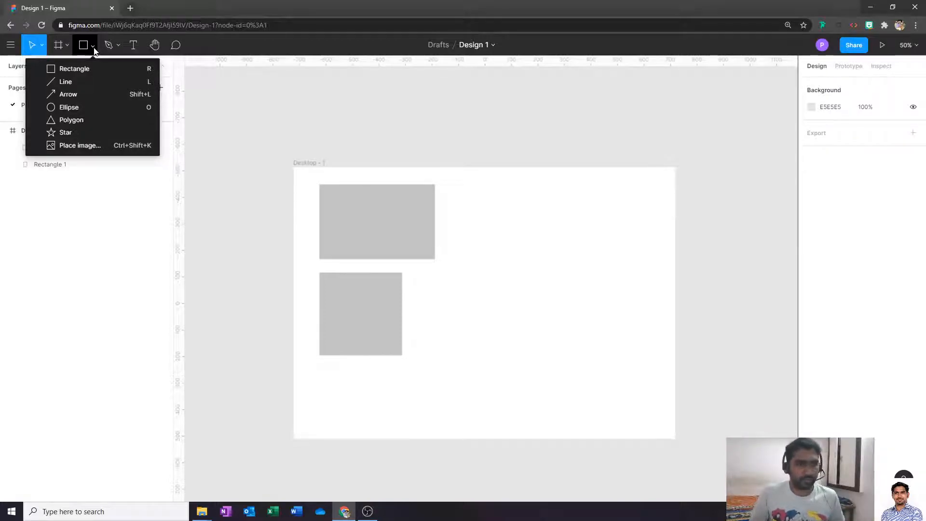
- Draw a 444×276 grey oval, Ellipse 1, at X 629, Y 159, right of the wide rectangle
left_click(83, 108)
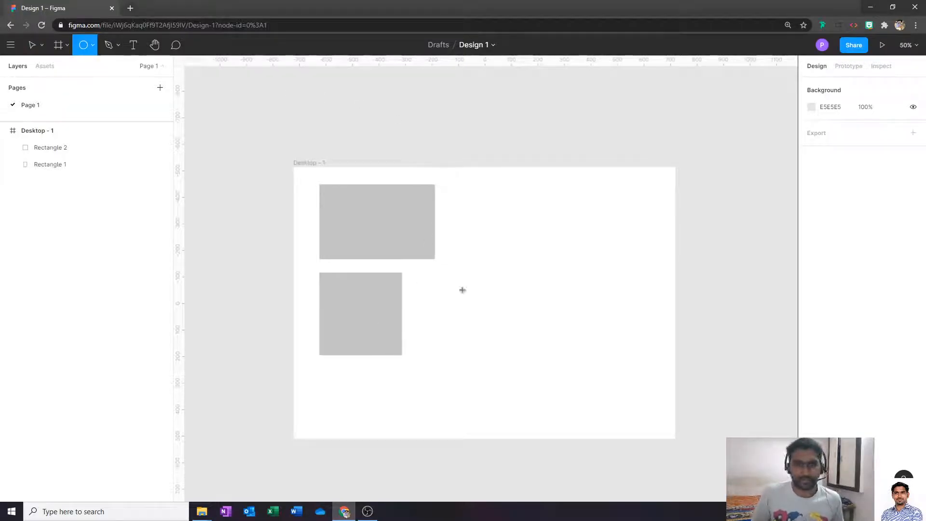
mouse_move(460, 209)
left_mouse_down()
mouse_move(536, 294)
mouse_move(597, 302)
mouse_move(611, 295)
mouse_move(610, 325)
mouse_move(578, 283)
left_mouse_up()
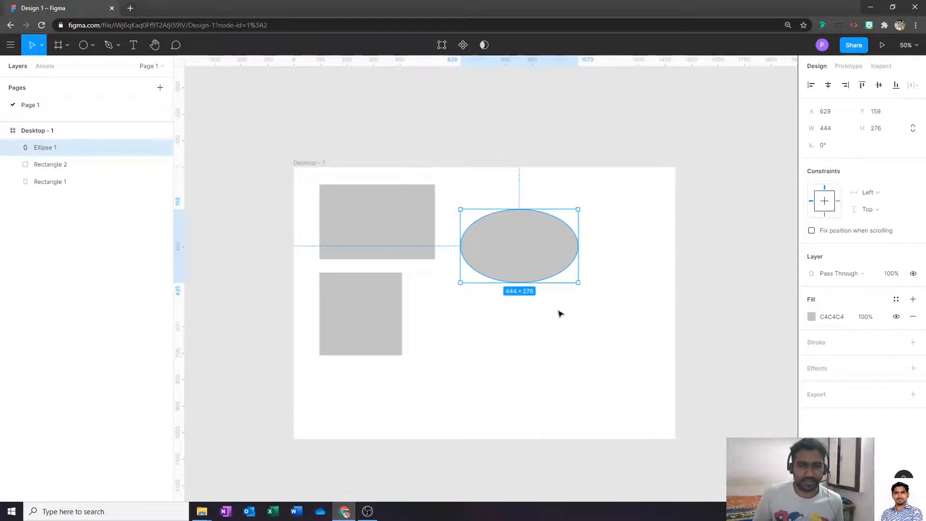
left_click(501, 347)
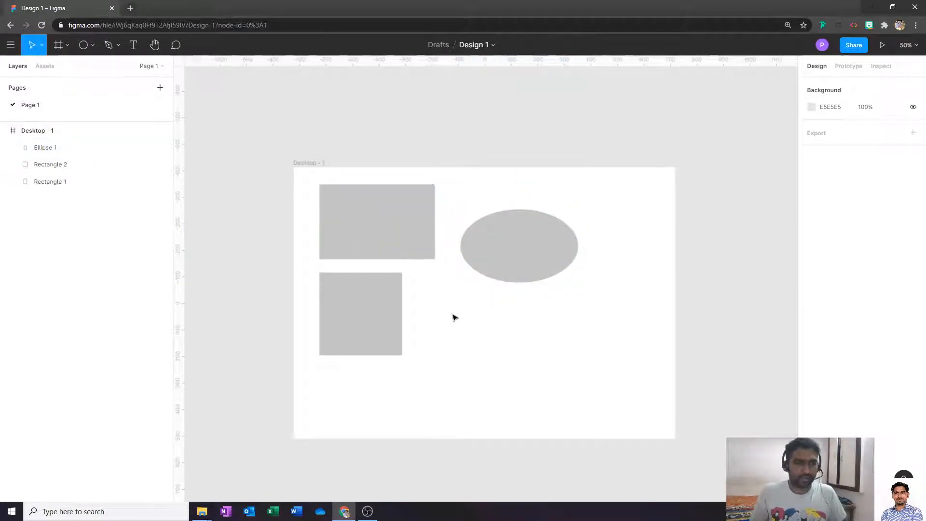
- Draw a 332×332 grey circle, Ellipse 2, below the oval and beside the square
key("o")
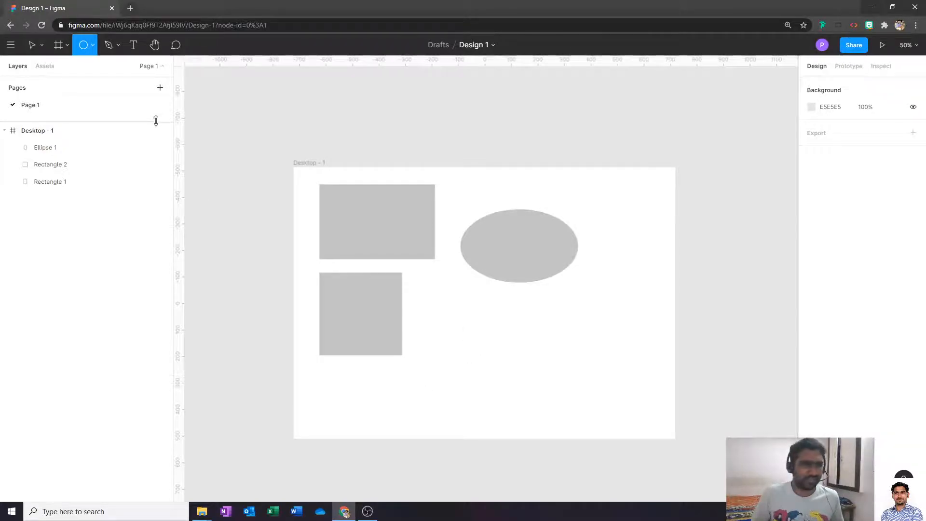
left_click(92, 47)
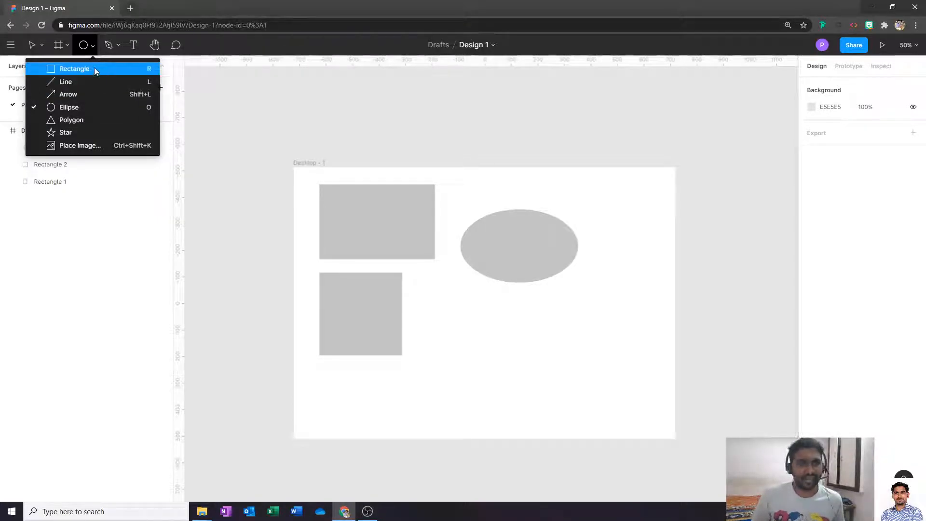
left_click(93, 46)
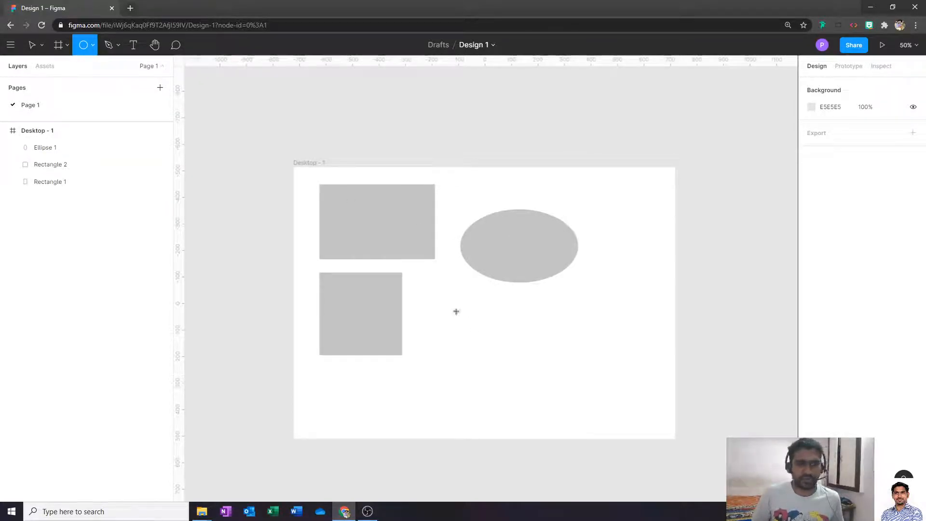
left_click_drag(424, 296, 479, 385)
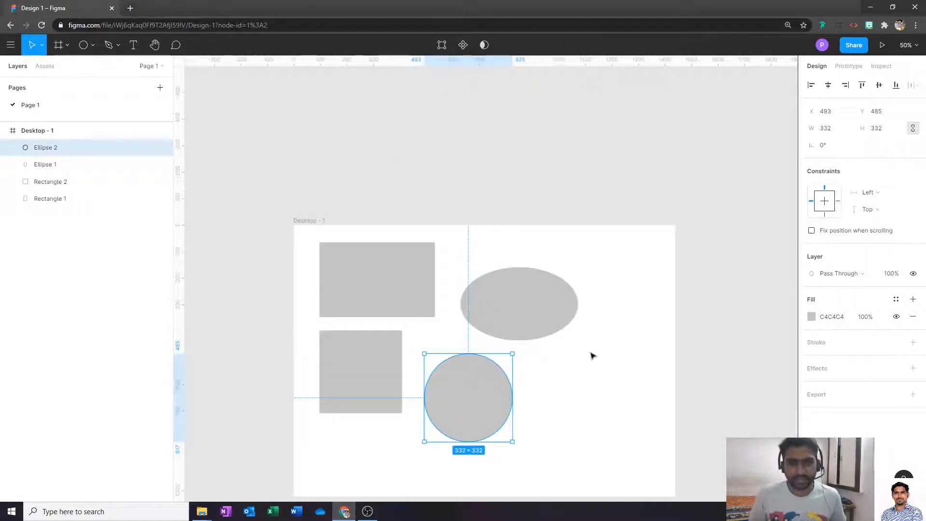
left_click(572, 370)
scroll(582, 338, "down", 2)
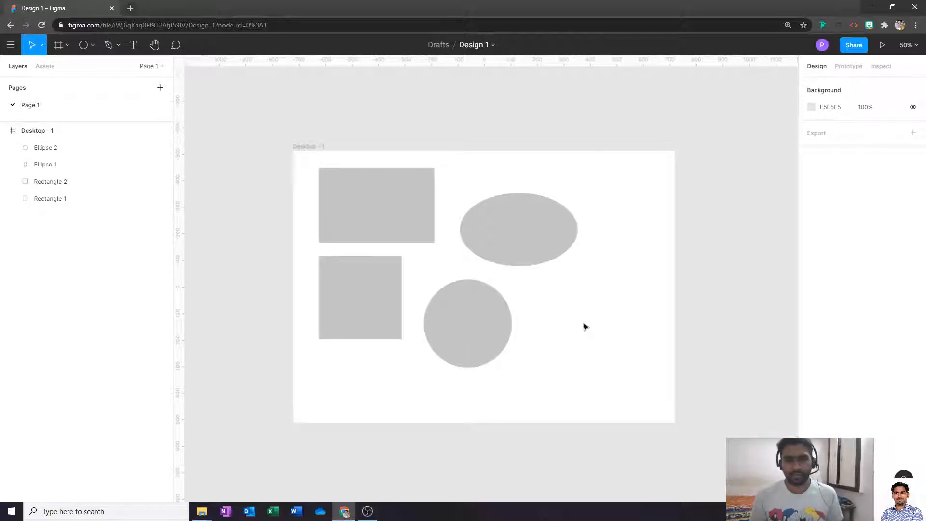
- Alt-drag a copy of the grey ellipse up, level with the top rectangle
left_click(41, 46)
left_click(33, 63)
left_click(411, 208)
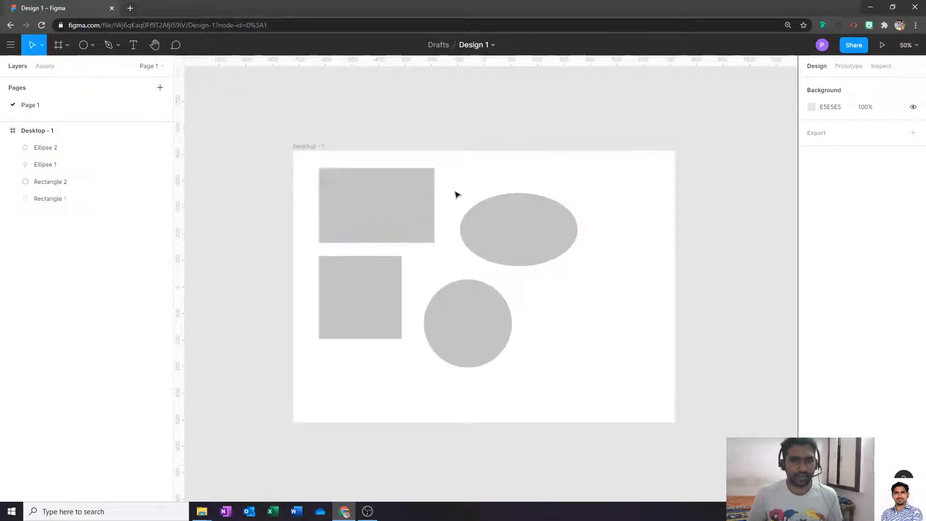
left_click(413, 206)
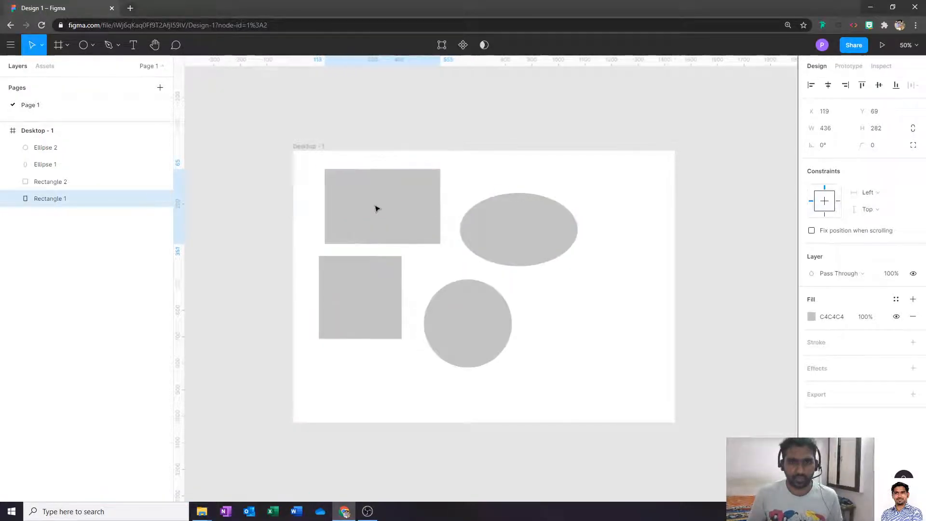
left_click(543, 225)
left_click_drag(513, 236, 590, 284)
left_click(577, 298)
left_click(523, 229)
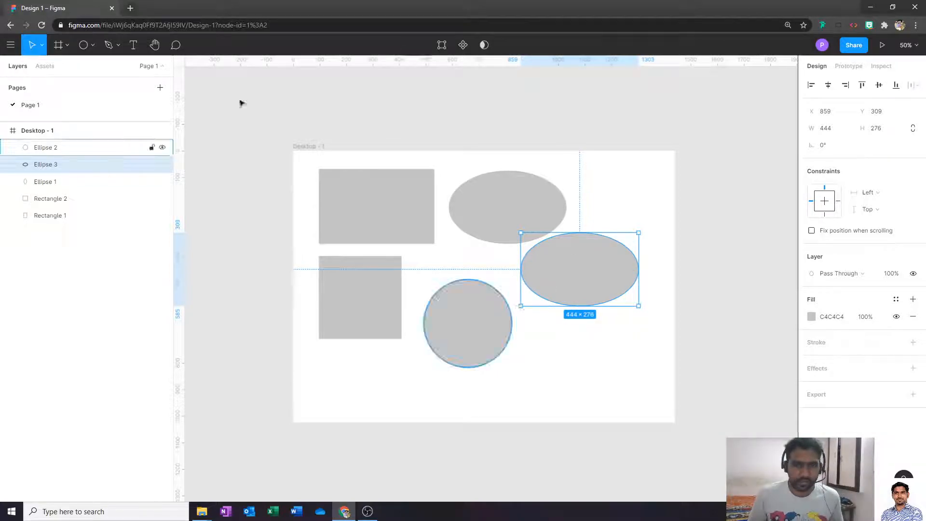
- Try the Scale tool on the lower-right ellipse, restore its size, and return to Move
left_click(42, 45)
left_click(42, 80)
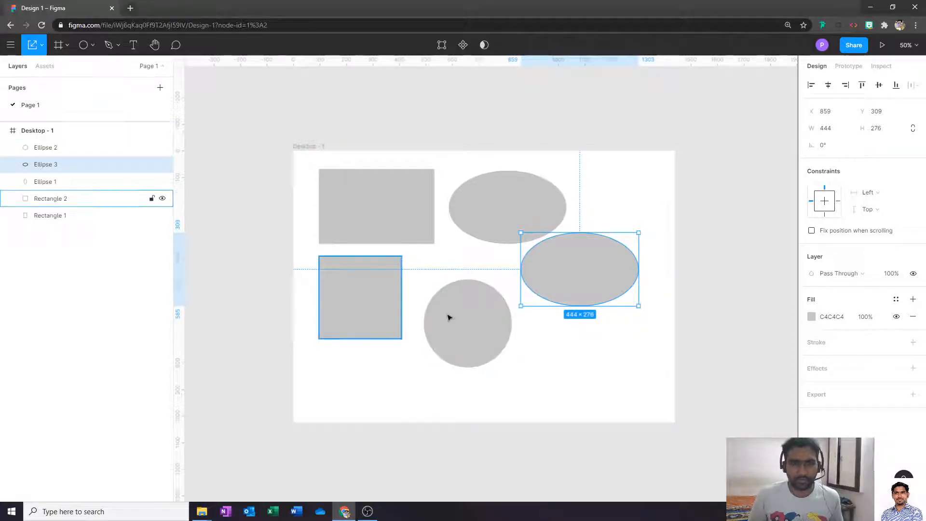
mouse_move(520, 306)
left_mouse_down()
mouse_move(466, 336)
mouse_move(521, 303)
left_mouse_up()
left_click(532, 367)
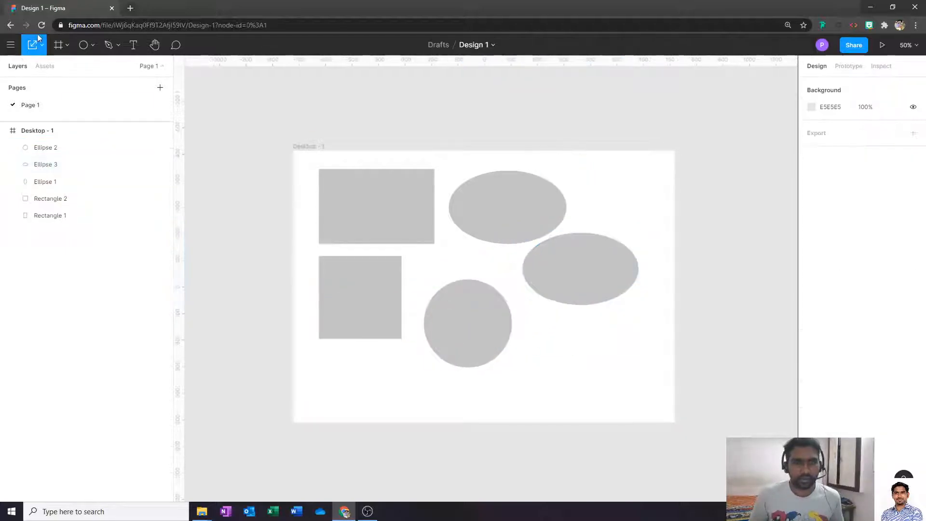
left_click(42, 45)
left_click(46, 69)
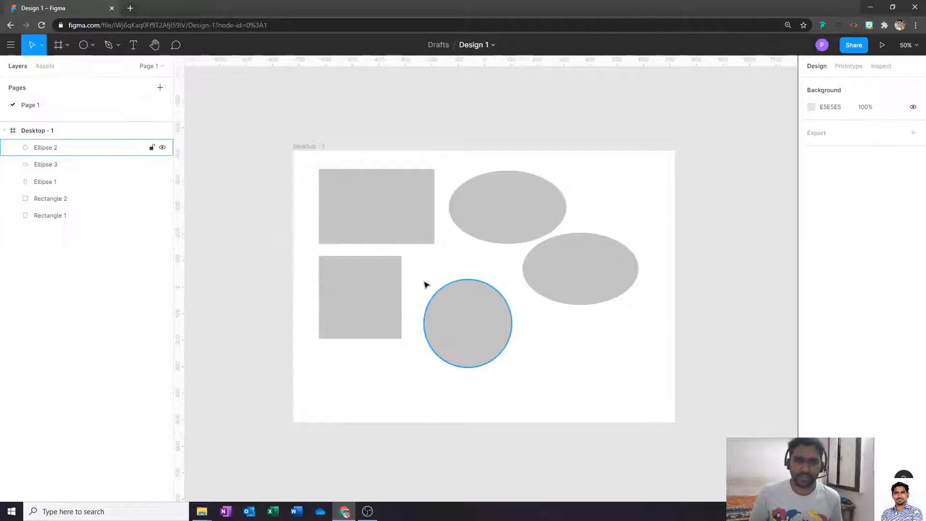
- Resize the top ellipse by its corner handle to 454×282.22
left_click(571, 267)
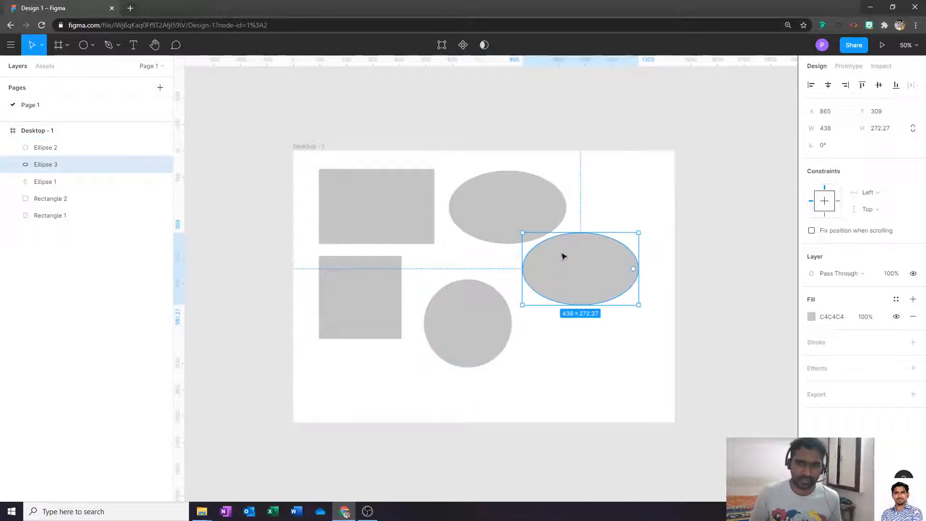
left_click(500, 233)
left_click_drag(566, 243, 634, 287)
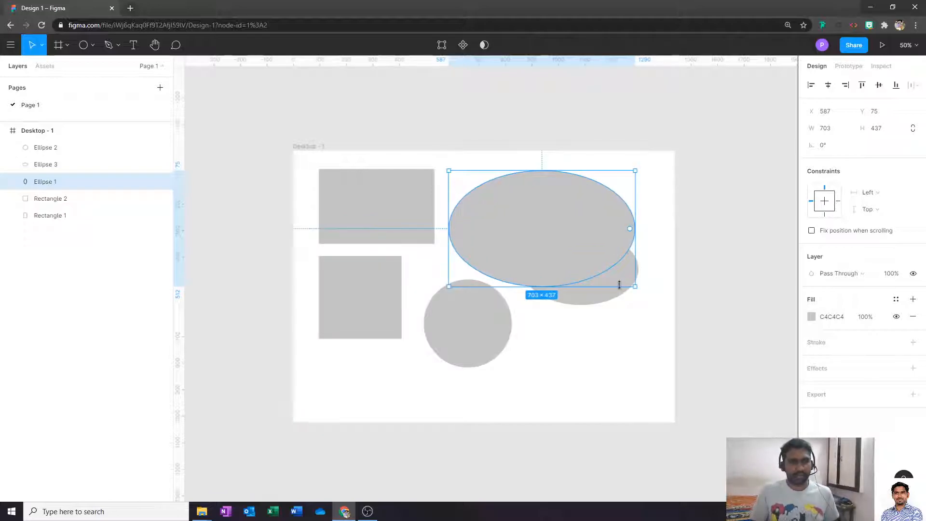
left_click(616, 387)
left_click(577, 236)
left_click_drag(635, 283, 570, 246)
left_click(573, 345)
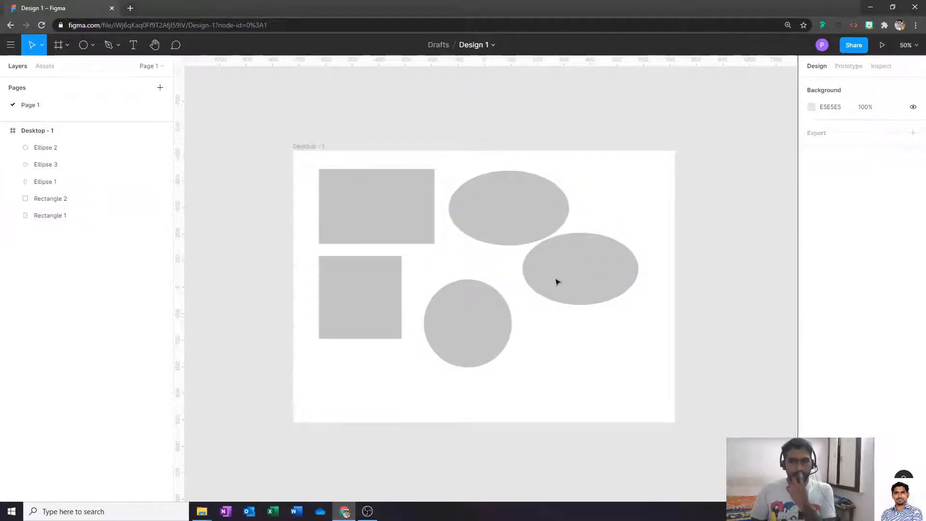
left_click(529, 236)
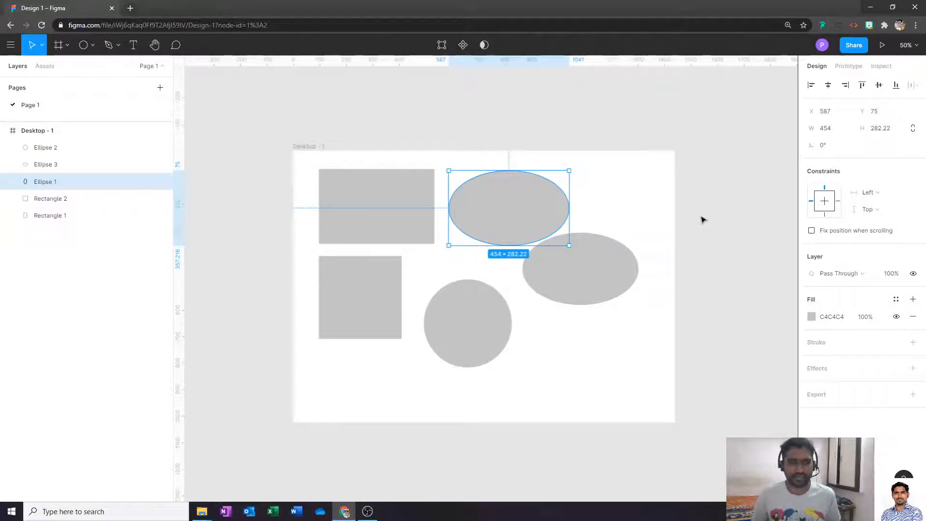
left_click(674, 171)
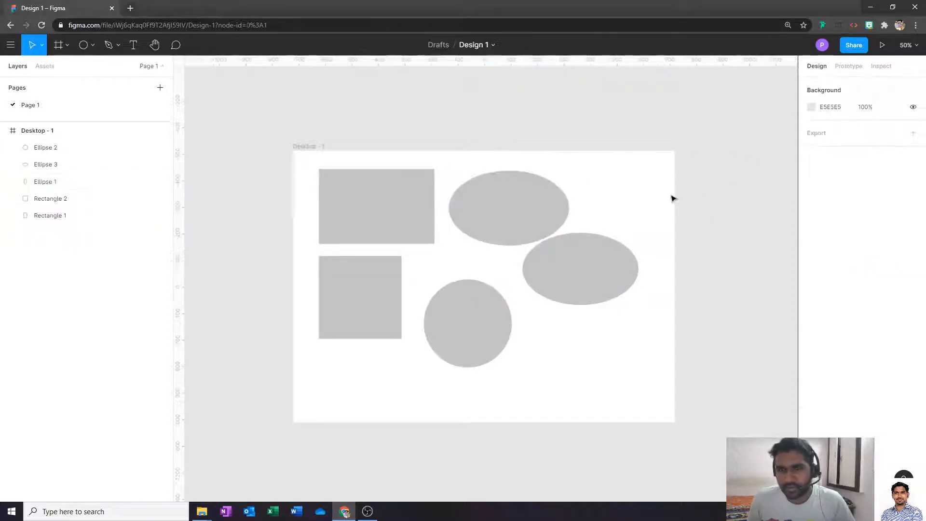
left_click(568, 205)
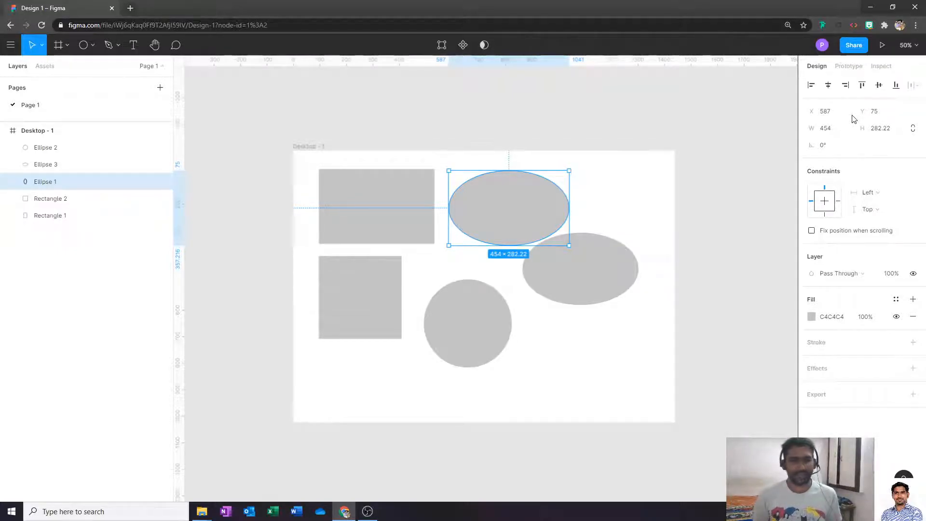
left_click(594, 214)
left_click(517, 212)
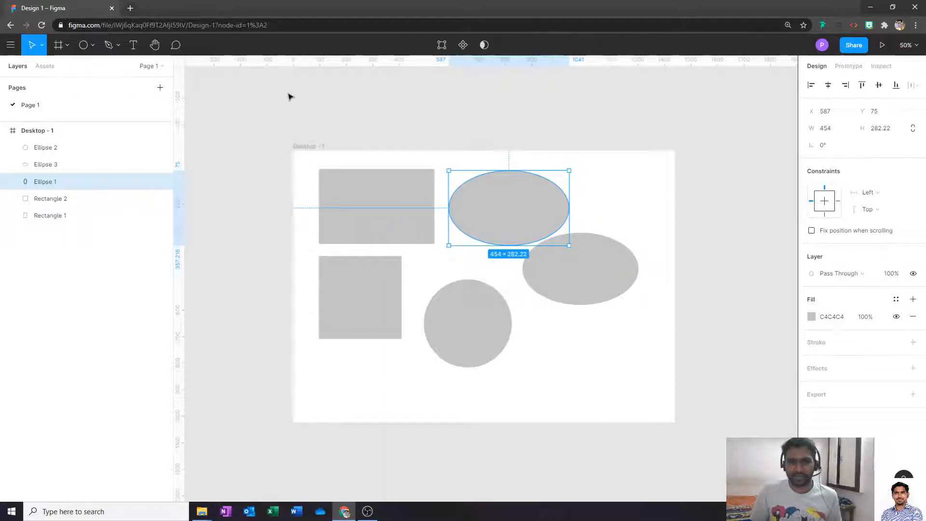
right_click(305, 60)
key("Escape")
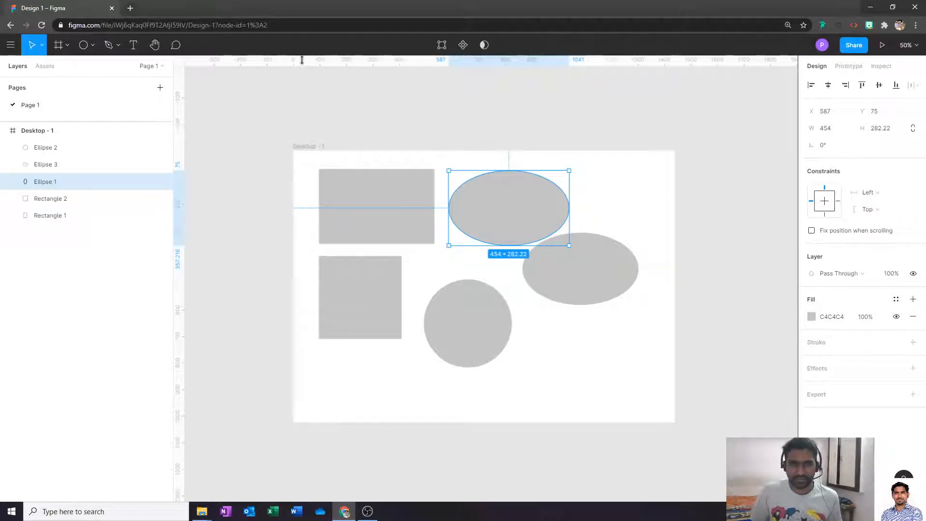
left_click(314, 113)
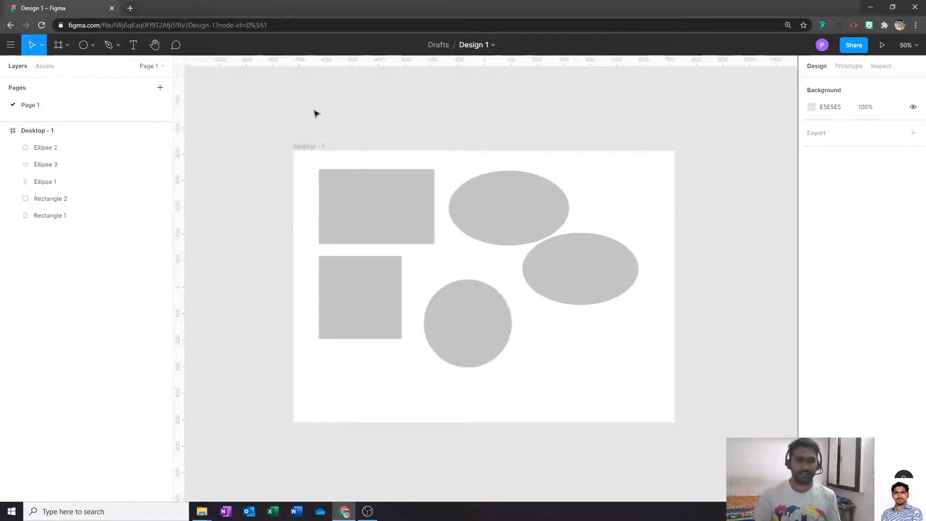
left_click(527, 221)
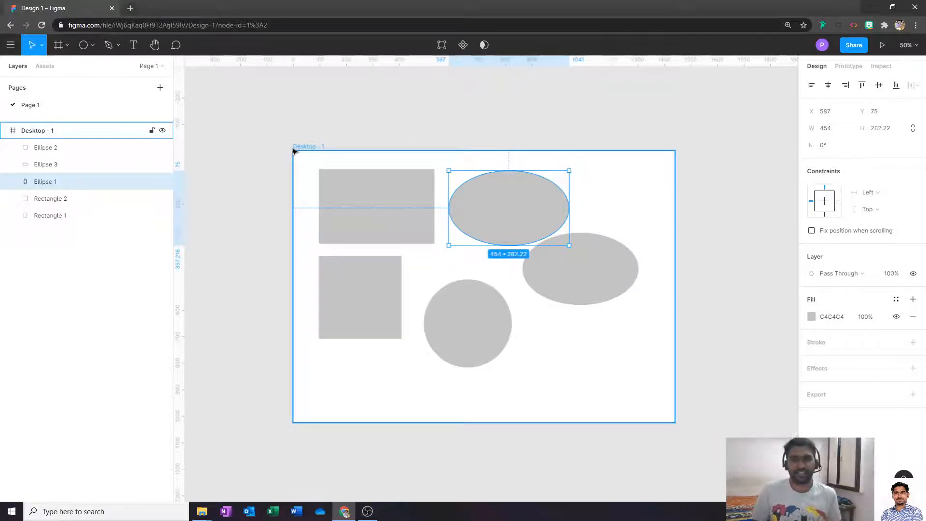
- Position Ellipse 1 at X 0, Y 0 in the frame
left_click(830, 116)
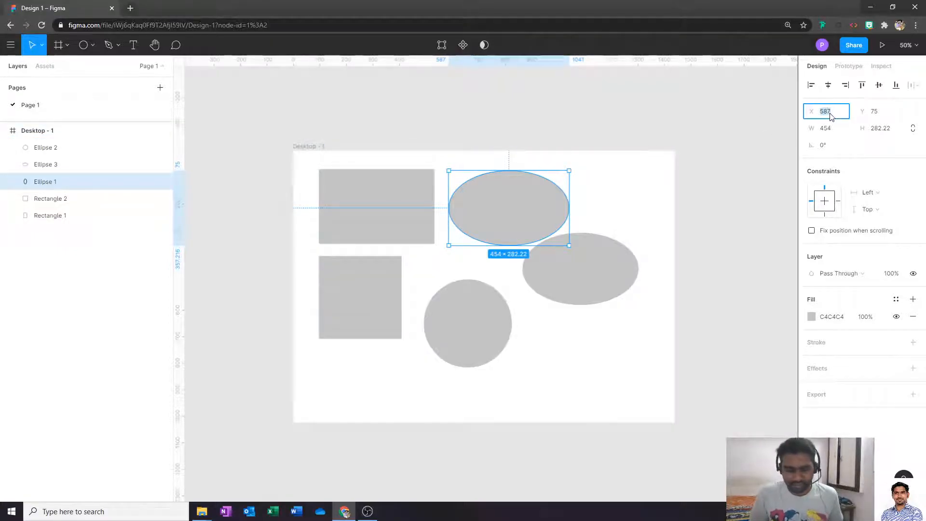
type("0")
key("Tab")
type("0")
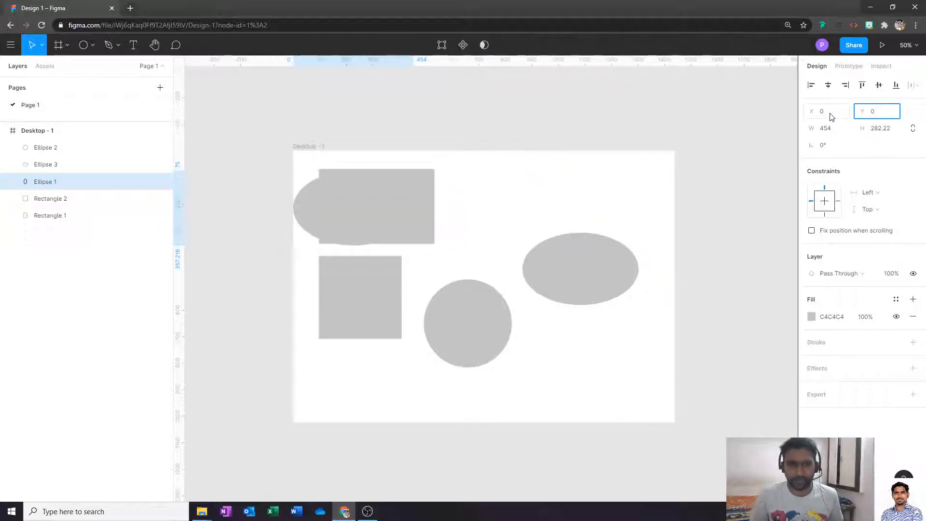
key("Tab")
left_click(365, 123)
left_click(349, 182)
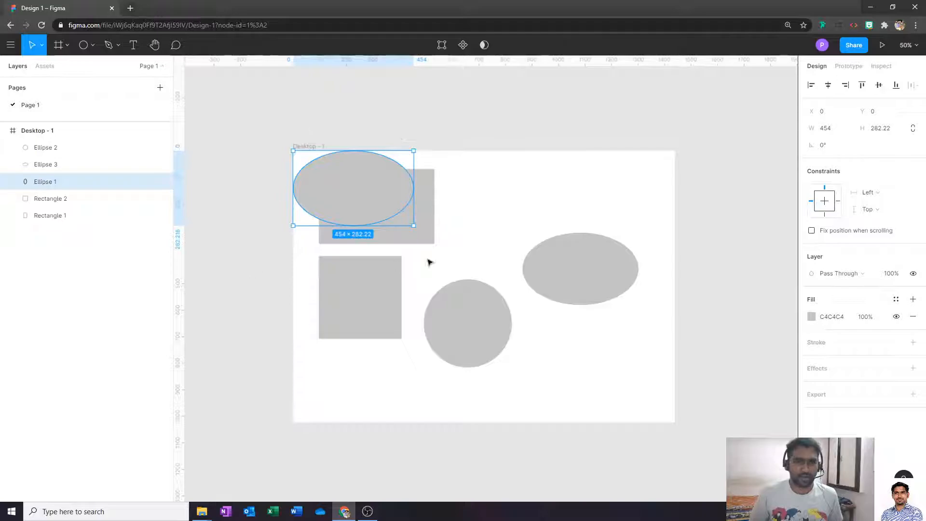
left_click(461, 134)
left_click(341, 205)
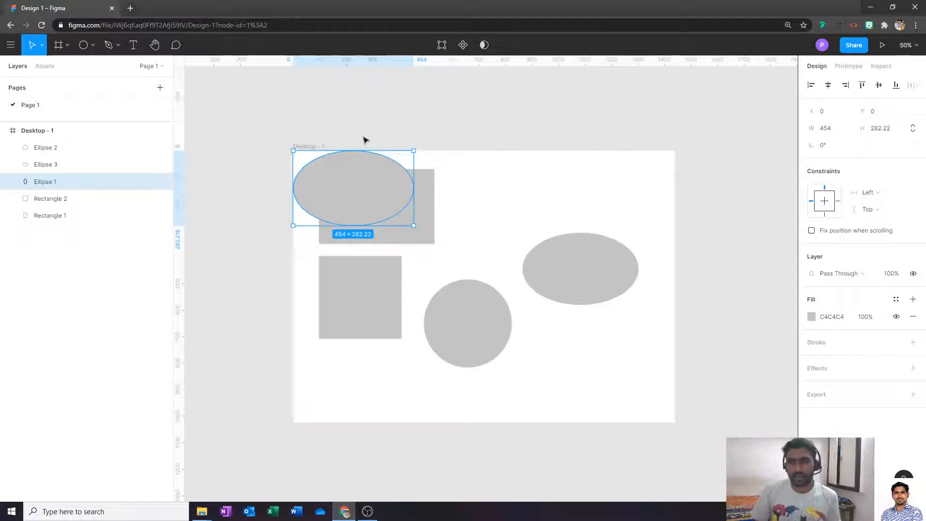
- Move Ellipse 1 to X 20, Y 10
left_click(830, 117)
type("20")
key("Tab")
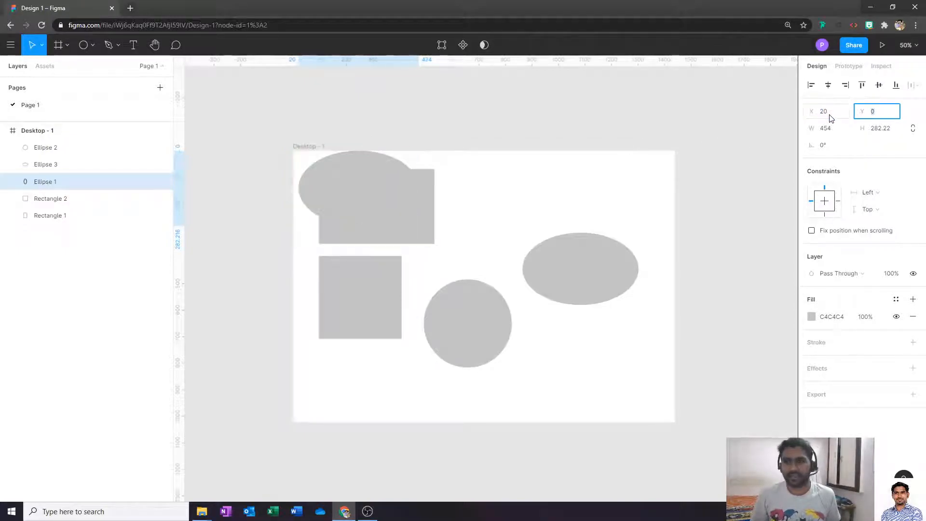
type("10")
key("Tab")
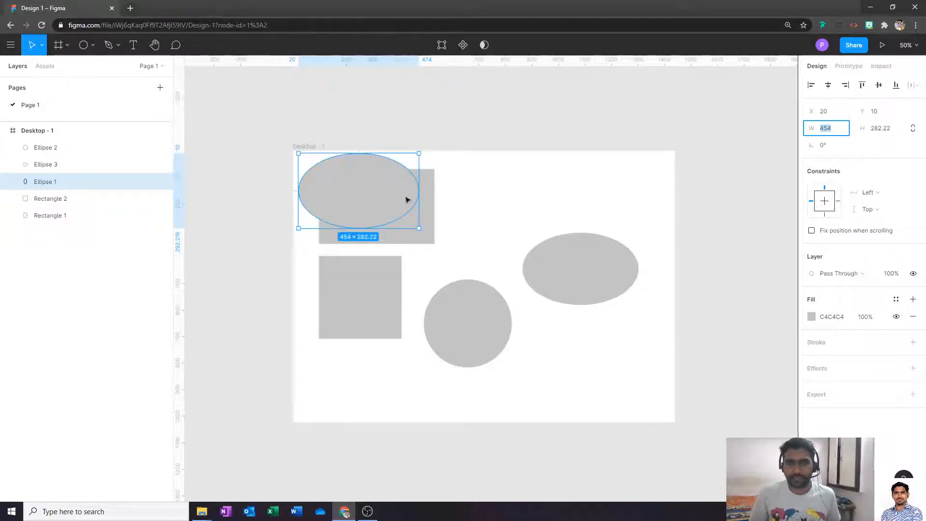
left_click(538, 172)
left_click(366, 181)
left_click(511, 189)
left_click(401, 203)
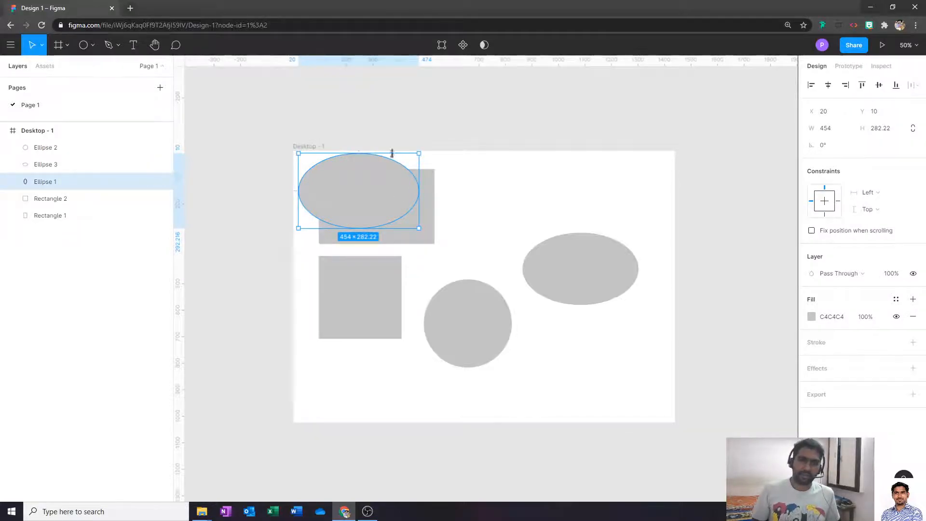
- Enter 10+10 in the Y field to place Ellipse 1 at Y 20
left_click(886, 114)
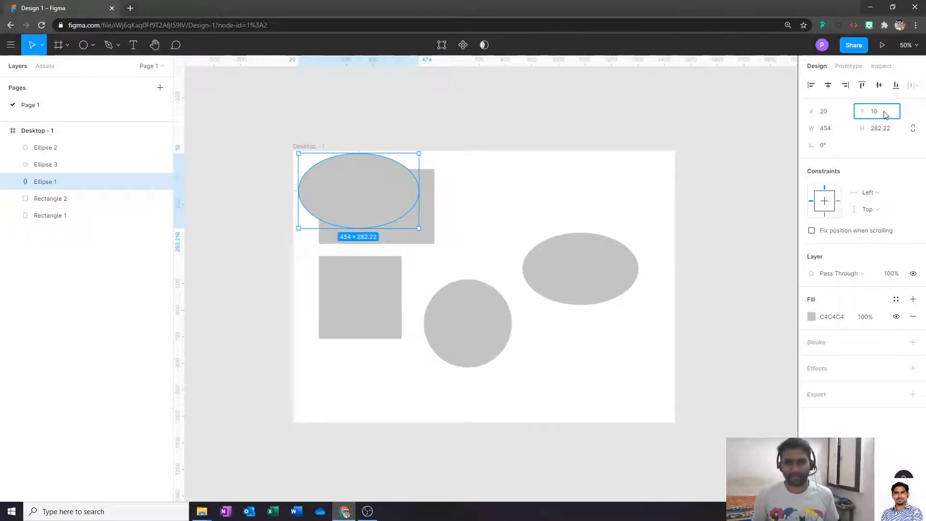
type("+10")
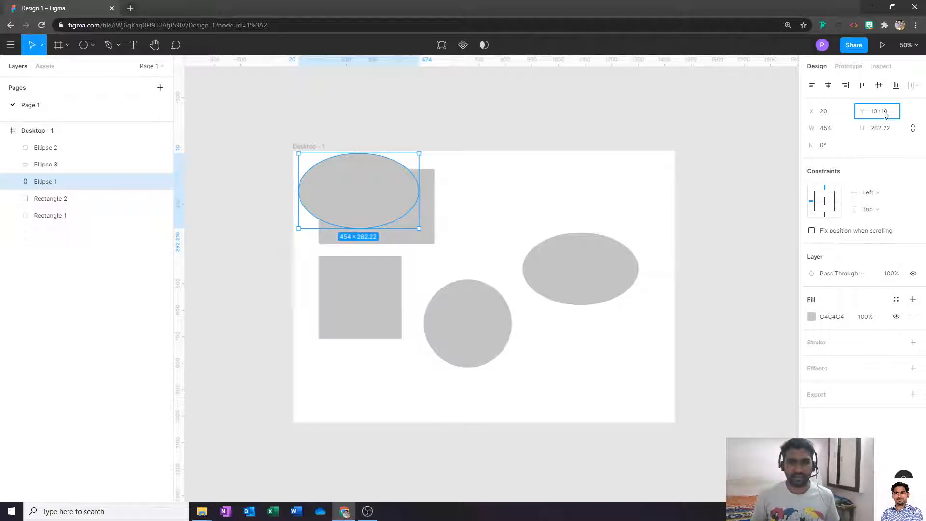
key("Return")
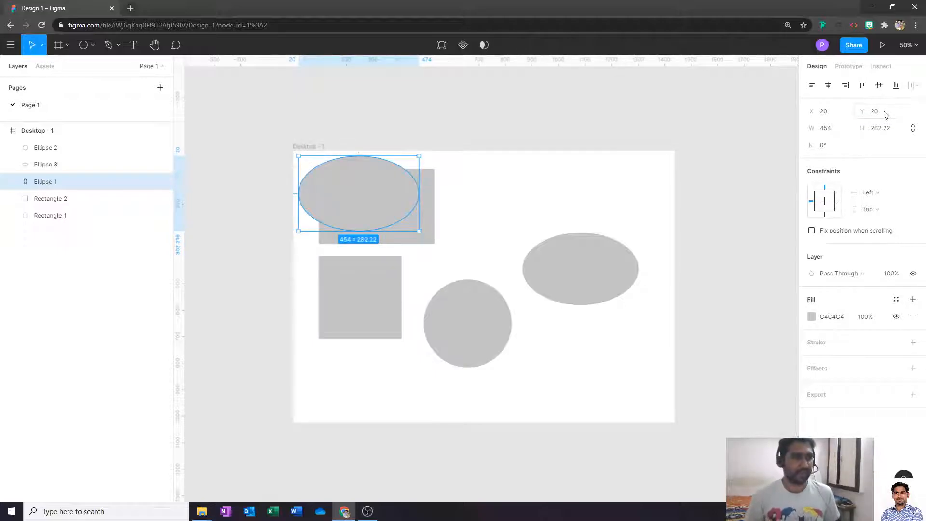
left_click(886, 115)
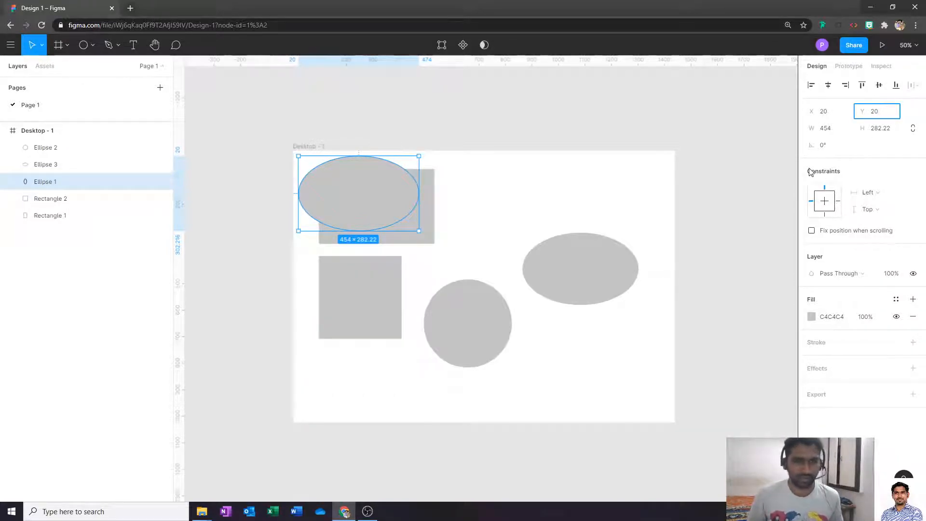
left_click(763, 196)
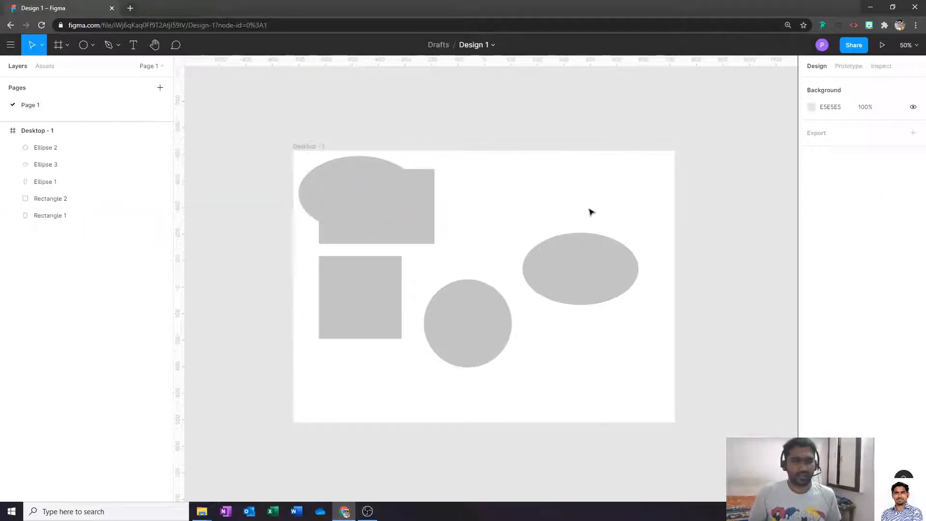
- Set Ellipse 1's horizontal constraint to Scale
left_click(376, 207)
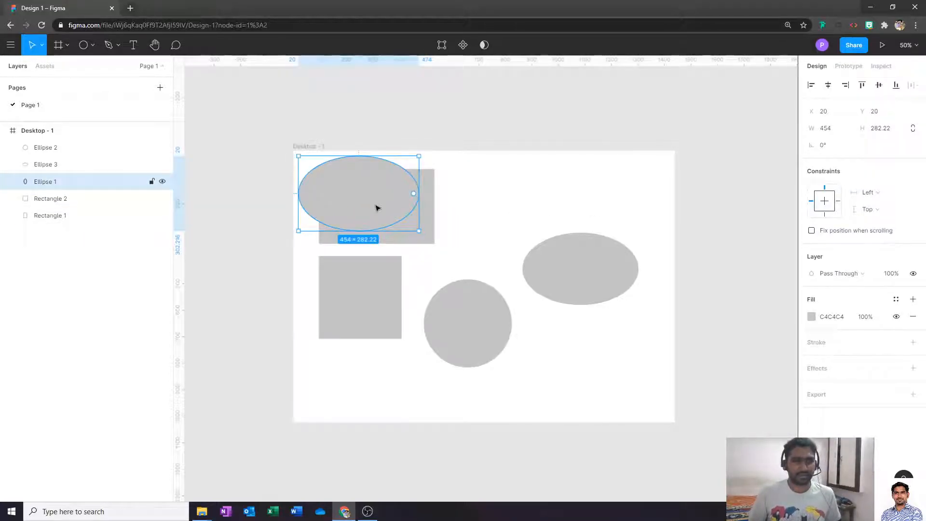
left_click(528, 222)
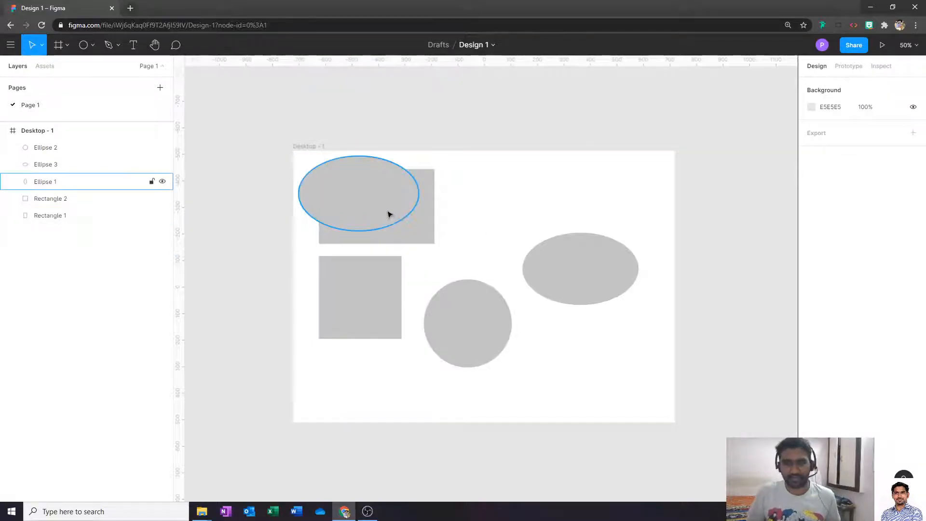
left_click(389, 214)
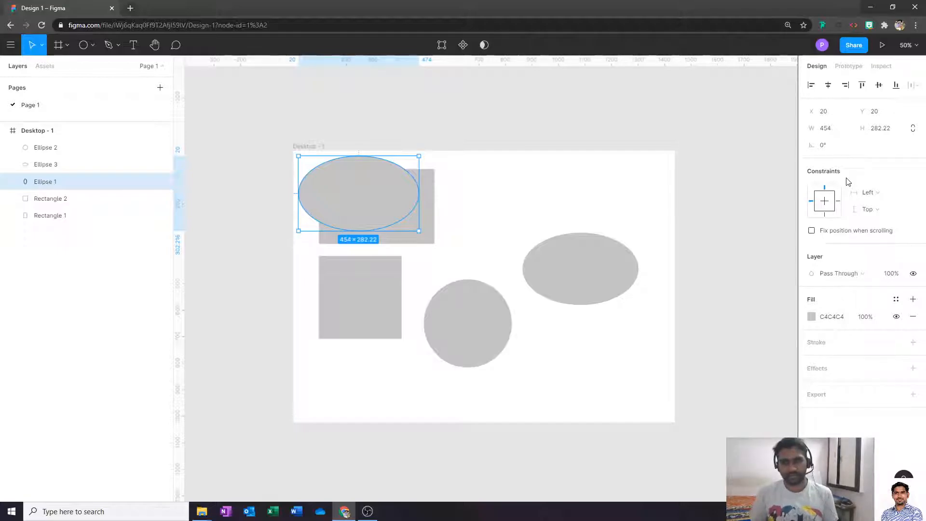
left_click(581, 208)
left_click(400, 213)
left_click(880, 193)
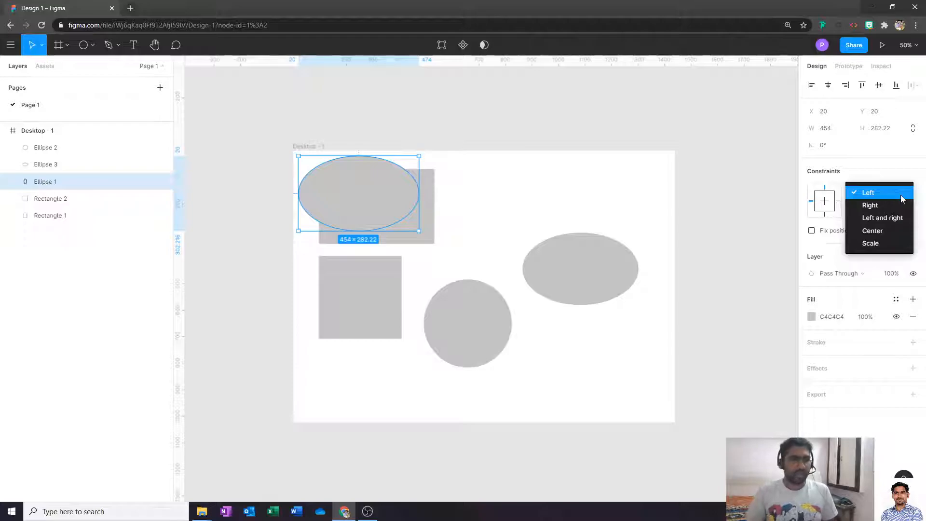
left_click(900, 244)
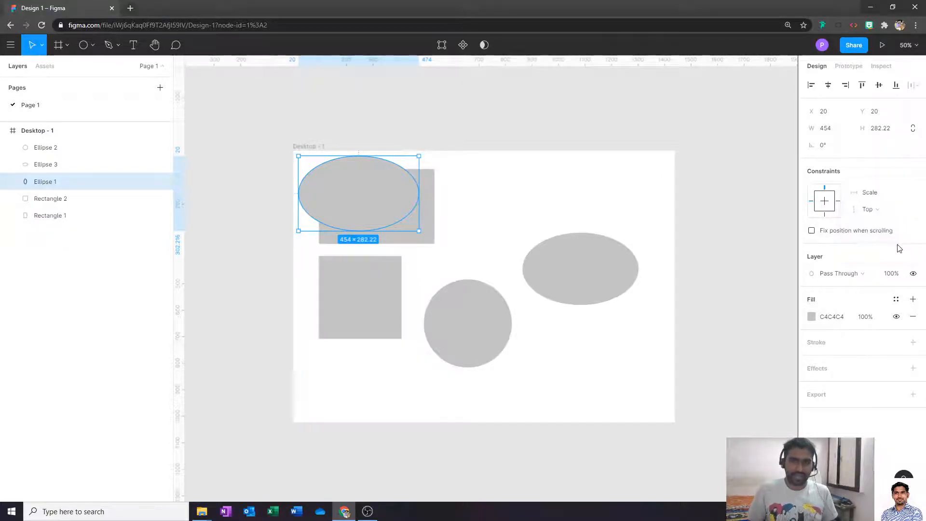
left_click(661, 221)
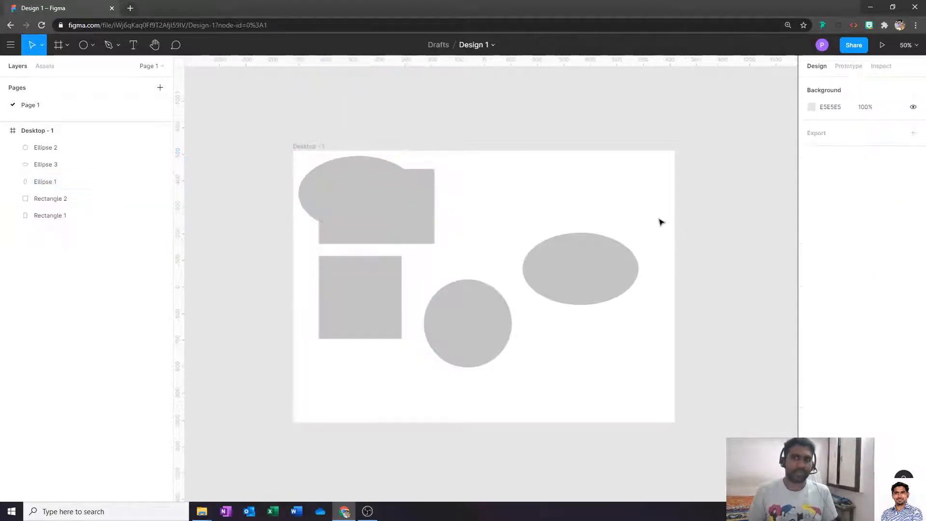
- Move the wide rectangle to the top row right of the ellipse, at X 533, Y 27
left_click(378, 197)
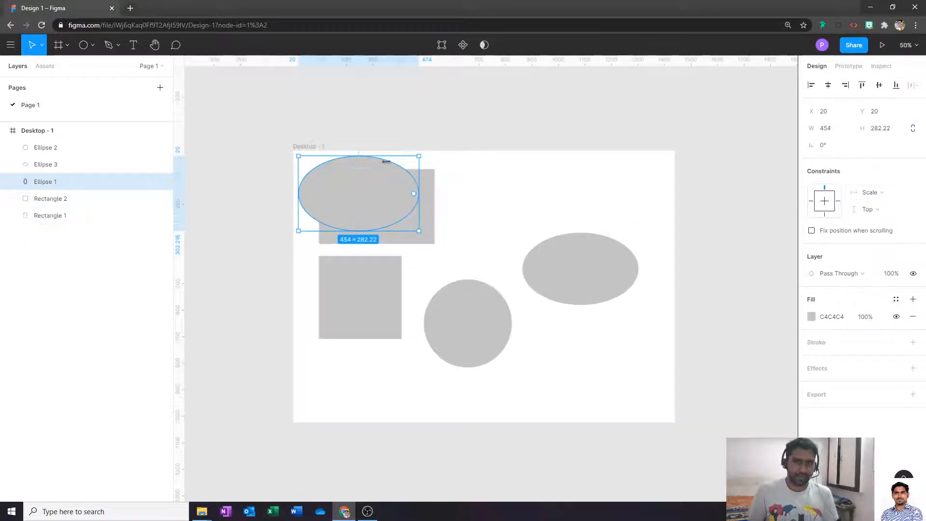
left_click(647, 211)
left_click(341, 190)
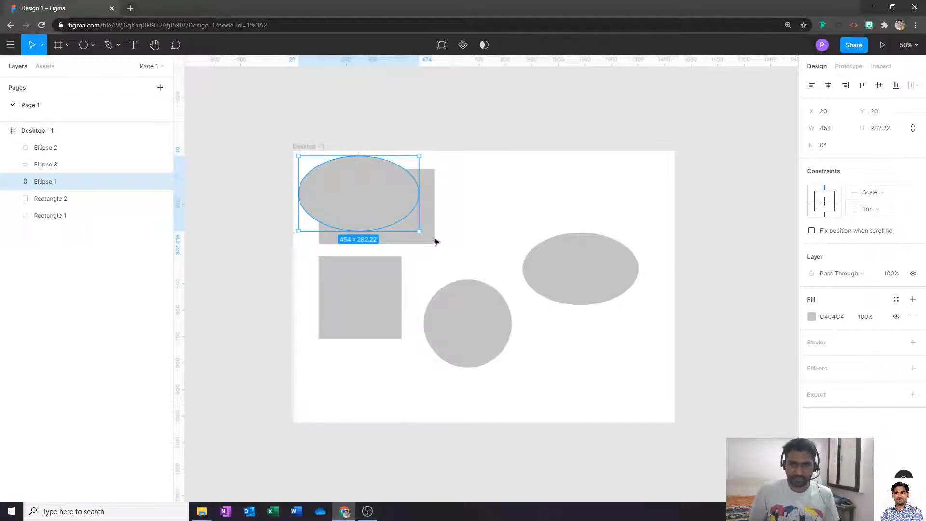
left_click_drag(432, 237, 548, 226)
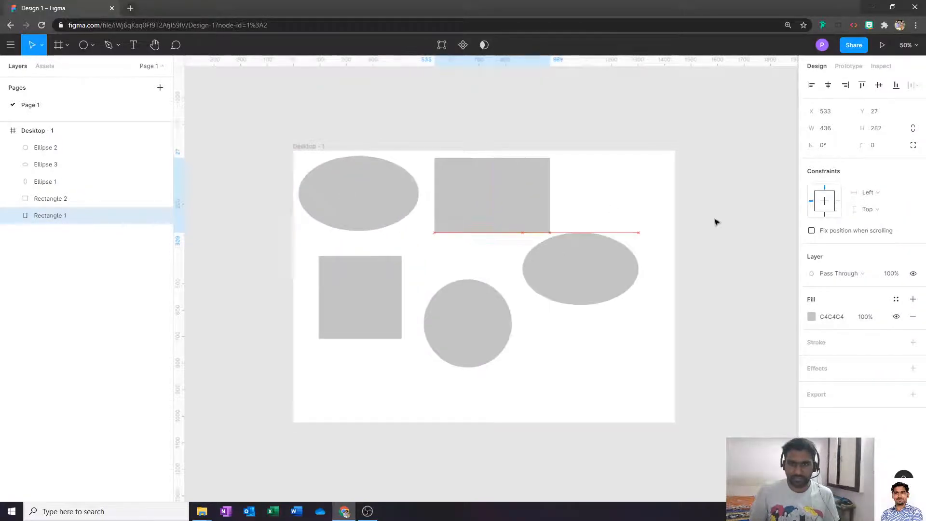
- Delete the square, circle and right ellipse, and move the rectangle below Ellipse 1
left_click_drag(635, 360, 307, 288)
key("Delete")
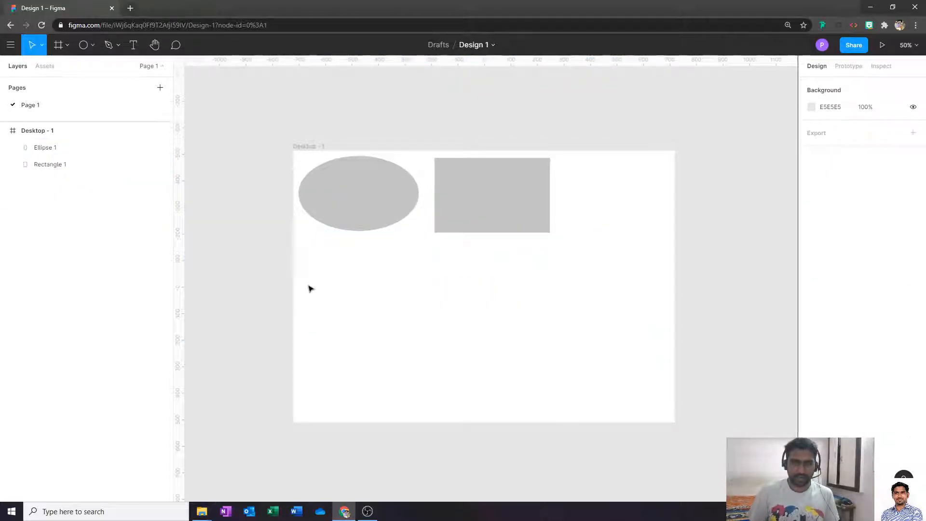
left_click(523, 212)
left_click_drag(516, 197, 401, 288)
left_click(325, 139)
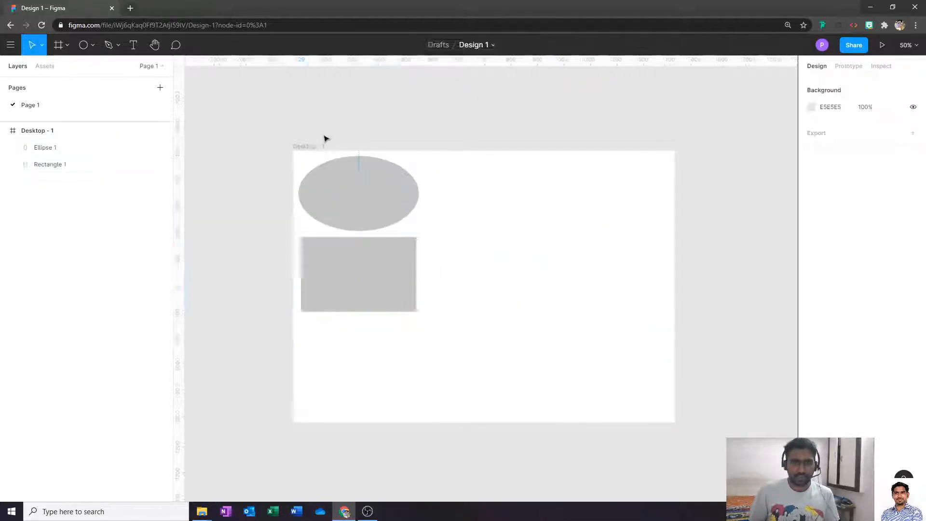
- Resize the Desktop - 1 frame wider and back, stretching Ellipse 1 to 665.55×282.22
left_click(311, 150)
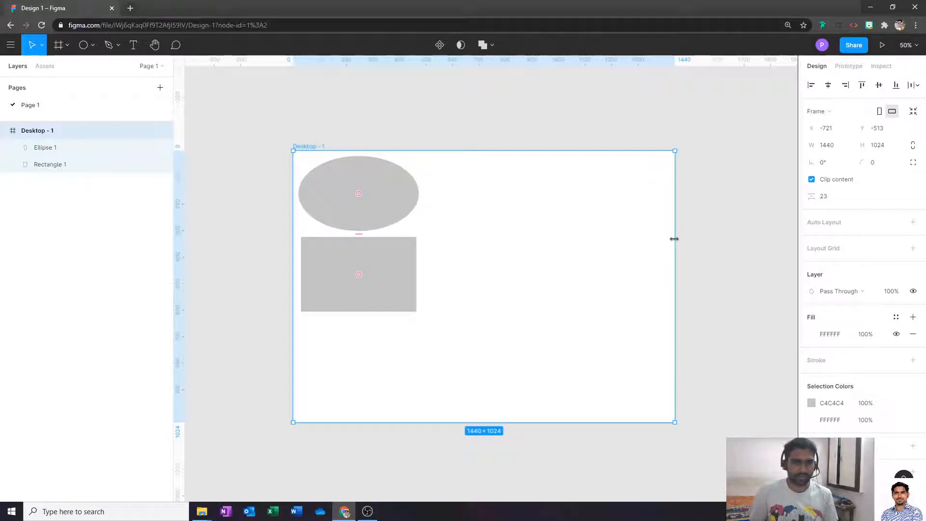
mouse_move(674, 238)
left_mouse_down()
mouse_move(803, 258)
mouse_move(663, 242)
left_mouse_up()
left_click(606, 147)
left_click_drag(492, 131, 572, 123)
left_click(333, 178)
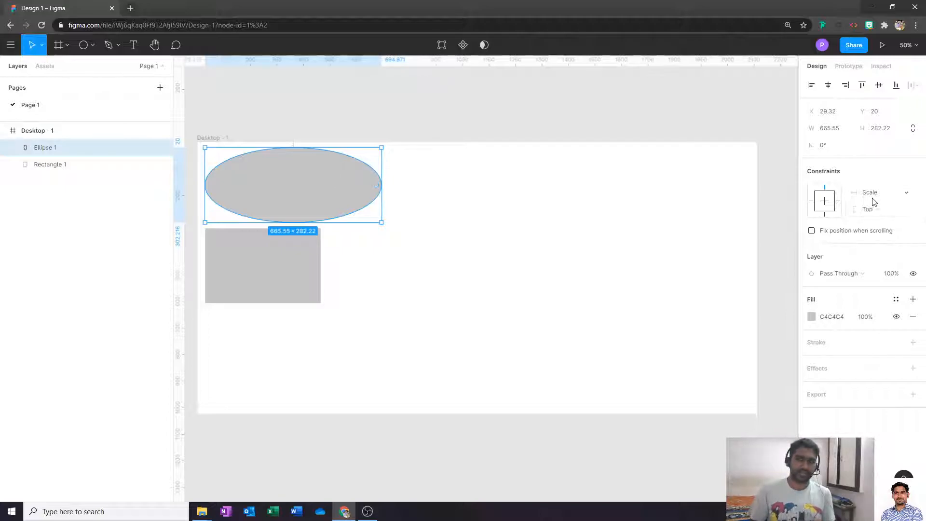
left_click(284, 257)
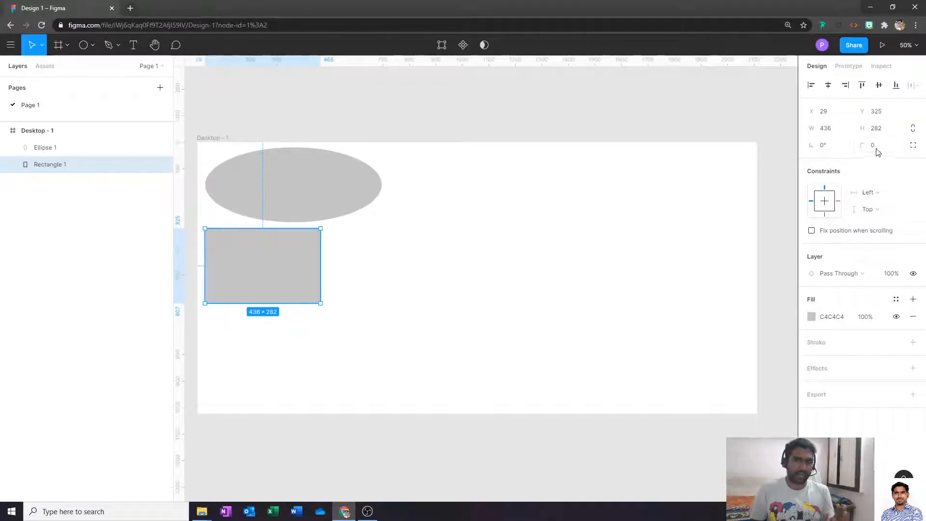
- Try rotating the rectangle 45° and undo it
left_click(838, 149)
type("45")
key("Return")
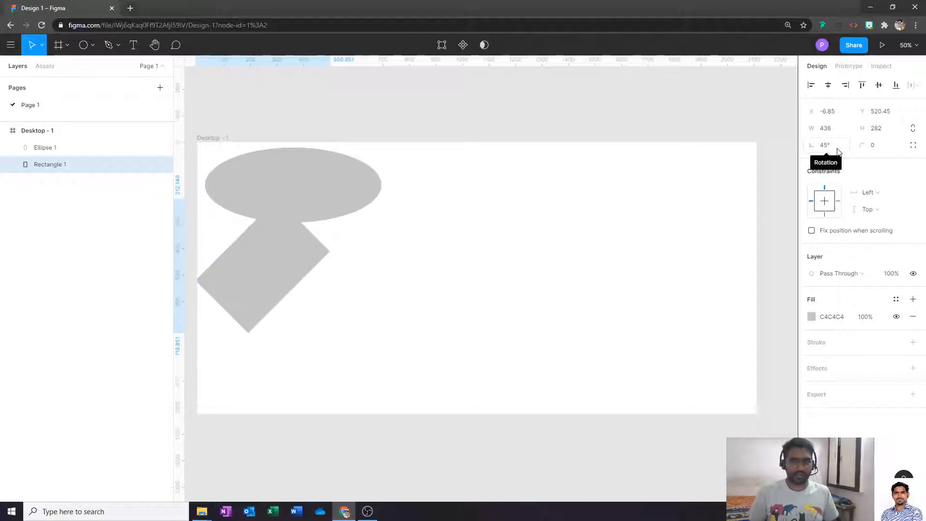
left_click(838, 151)
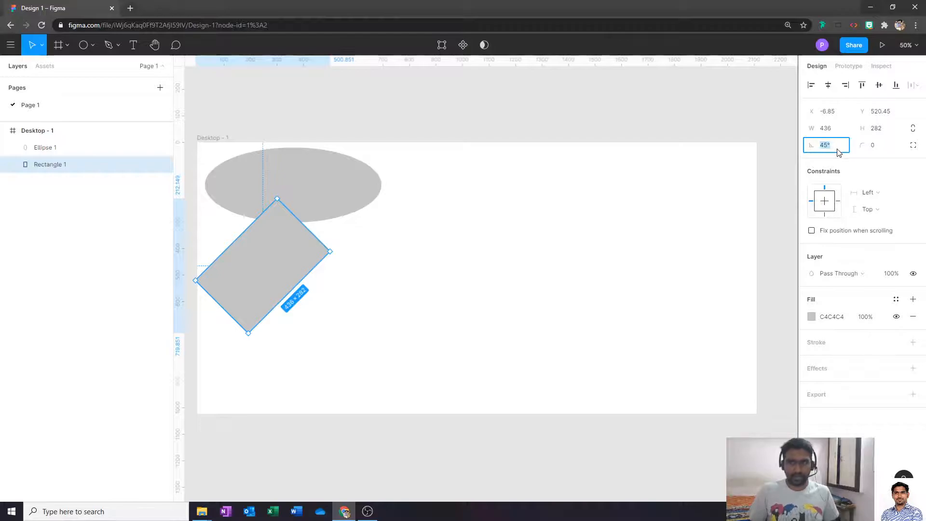
key("Tab")
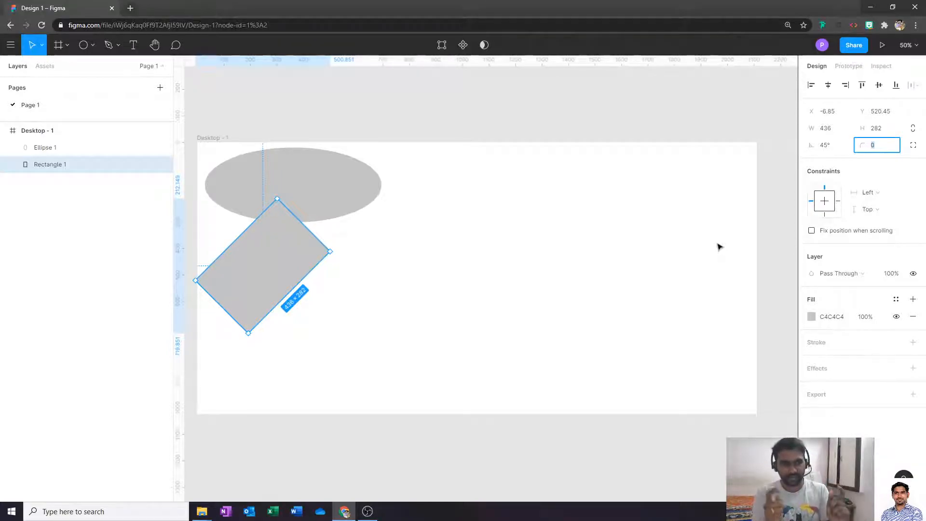
key("ctrl+z")
left_click(481, 310)
left_click(313, 259)
- Give the rectangle a corner radius of 10 and move it to X 694.87, Y 512
left_click(880, 152)
type("10")
key("Return")
left_click(465, 254)
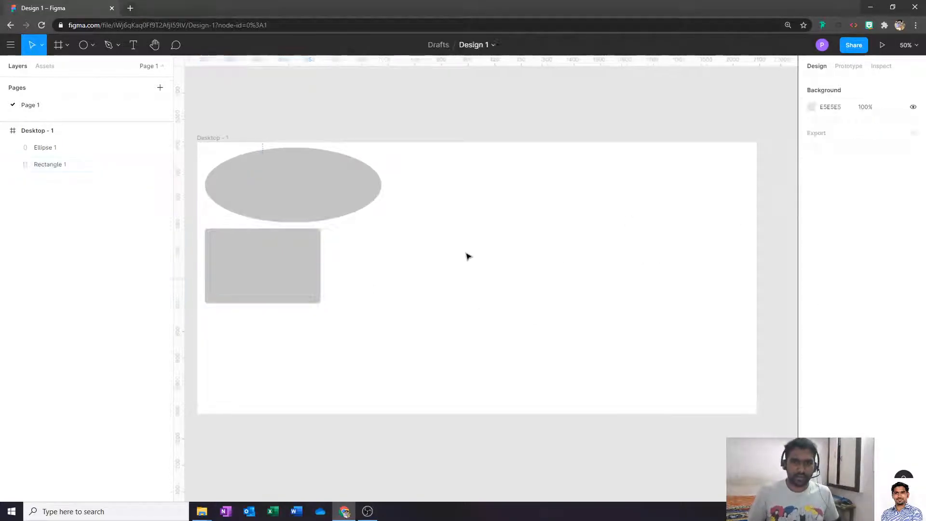
left_click_drag(277, 280, 454, 330)
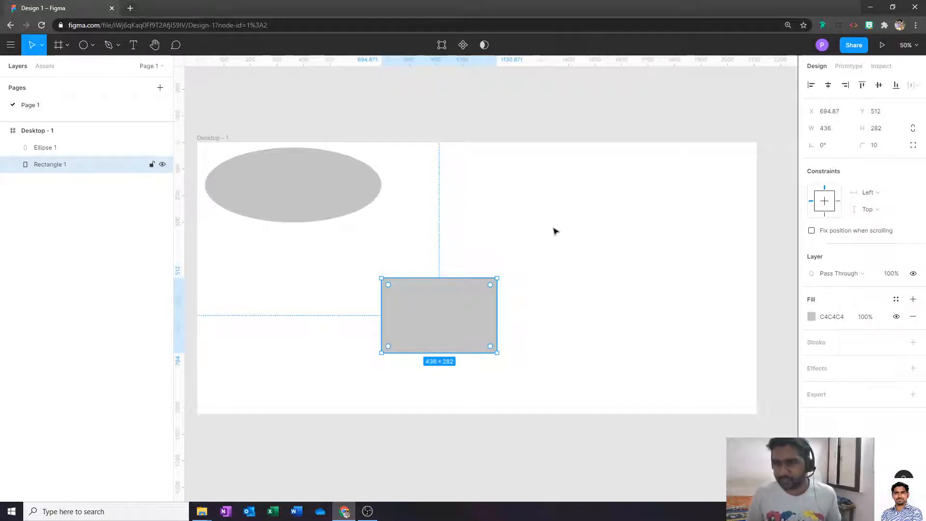
- Look through the ellipse's blend mode options, leaving them unchanged
left_click(610, 263)
left_click(337, 205)
left_click(540, 192)
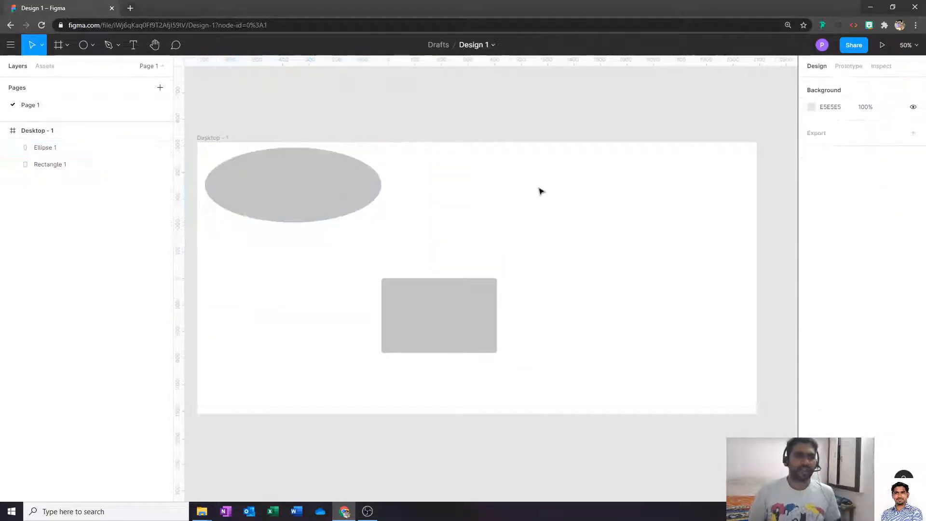
left_click(330, 191)
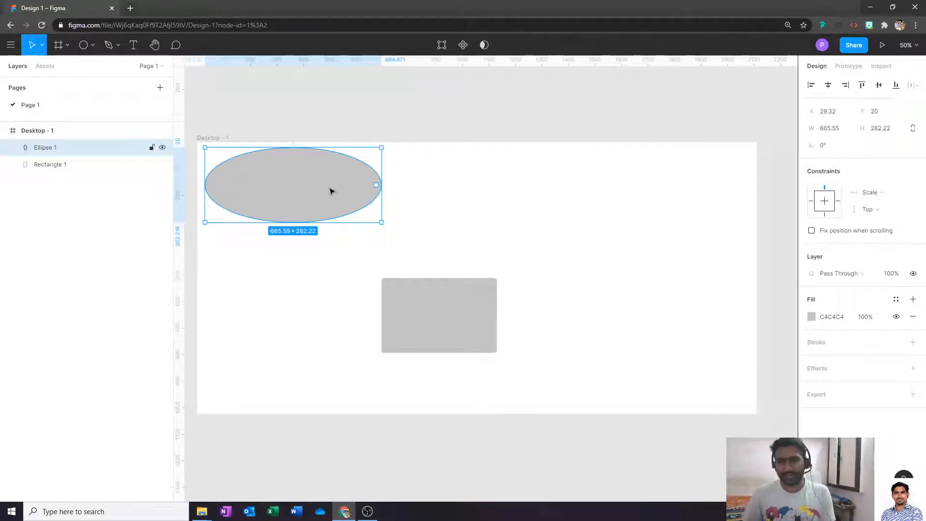
left_click(857, 274)
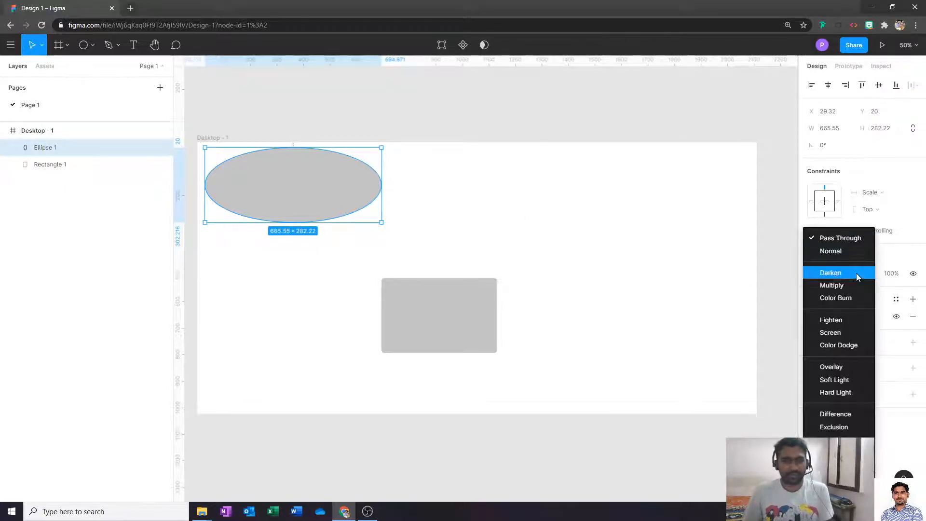
left_click(507, 253)
- Move the rounded rectangle up onto the ellipse at X 384.87, Y 130
left_click(472, 300)
left_click(569, 280)
left_click_drag(403, 327, 318, 231)
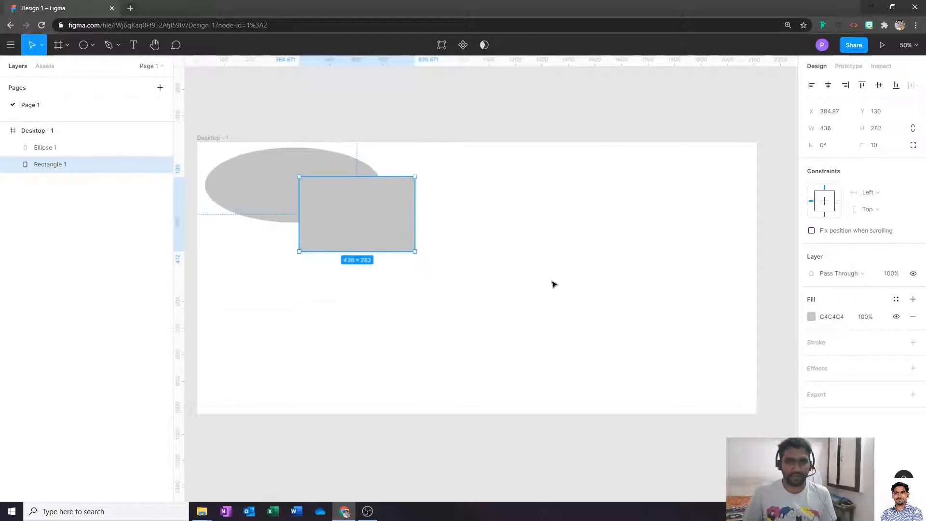
left_click(553, 284)
left_click(339, 218)
left_click(403, 245)
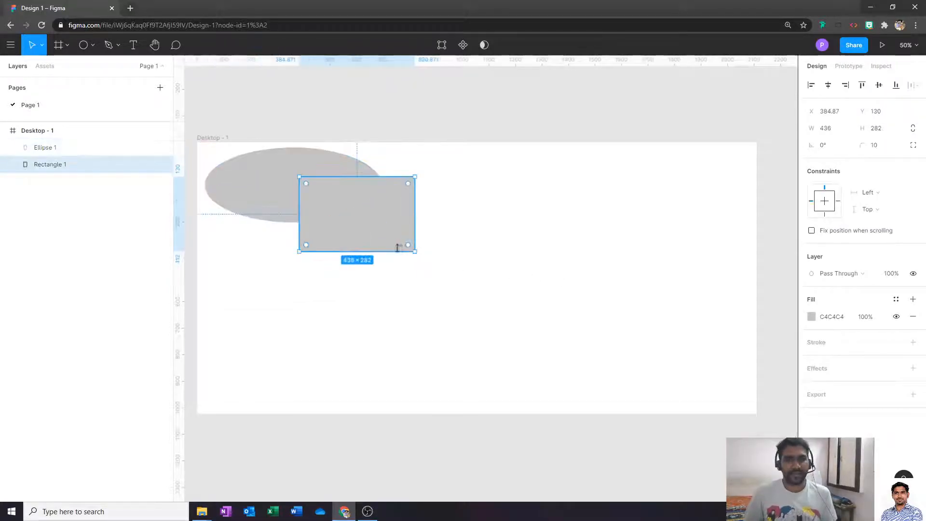
- Set the rectangle's blend mode to Multiply, then Darken, and check the overlap
left_click(855, 274)
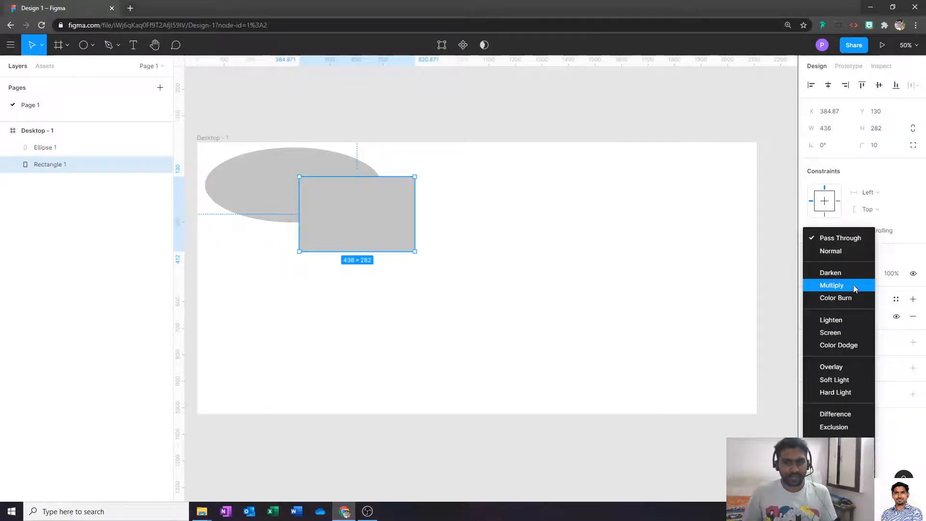
left_click(854, 285)
left_click(854, 273)
left_click(853, 266)
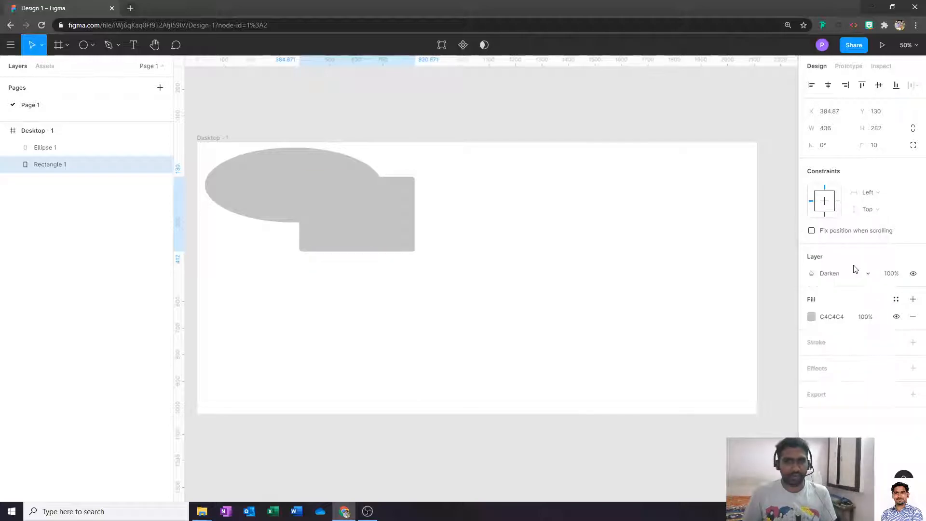
left_click(638, 304)
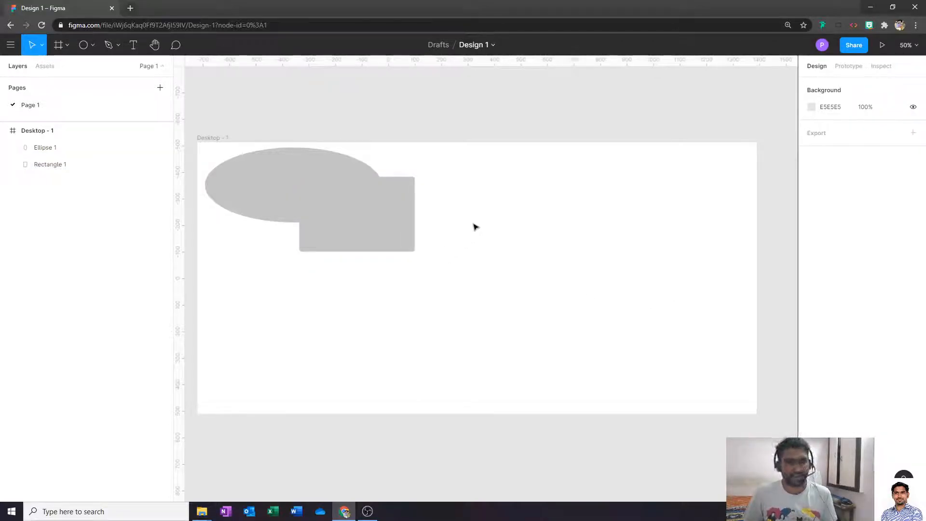
left_click(386, 225)
left_click(357, 201, "shift")
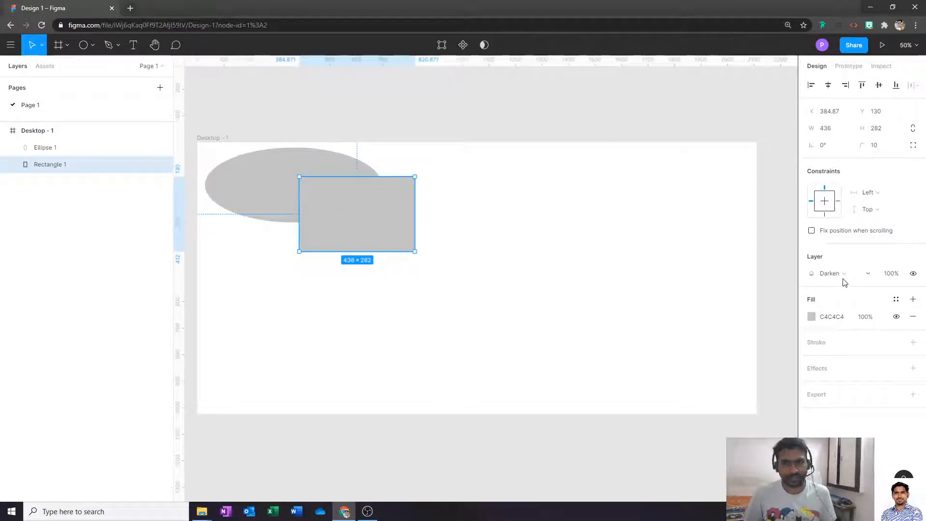
left_click(471, 314)
left_click(375, 228)
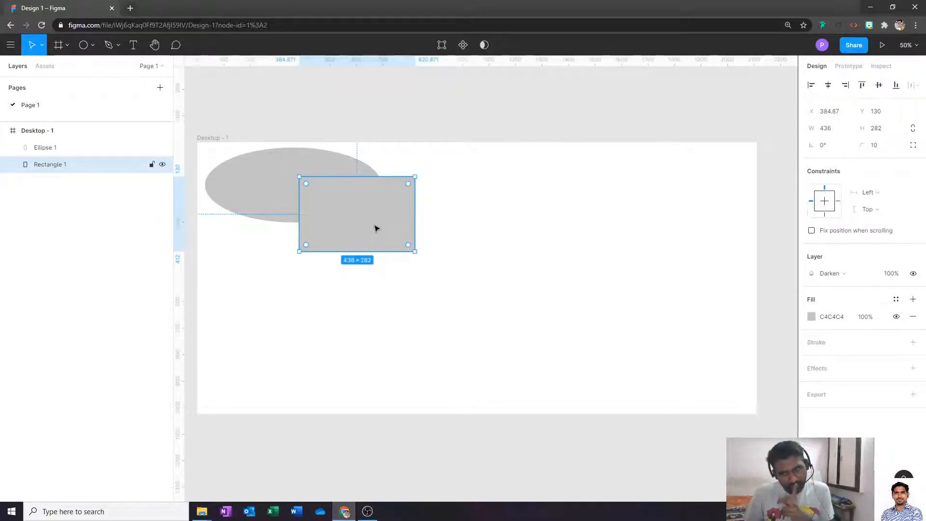
- Change the rectangle's fill colour to red
left_click(813, 317)
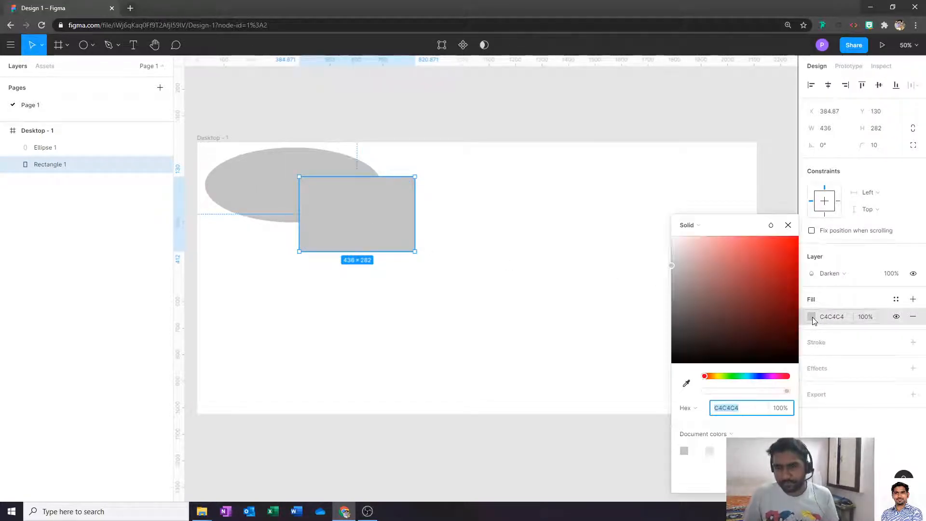
left_click_drag(704, 304, 754, 273)
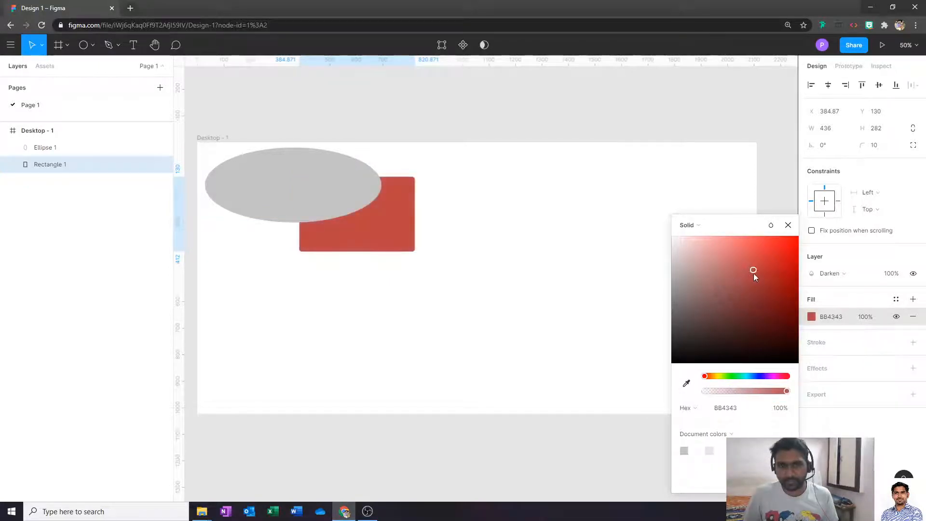
left_click(542, 267)
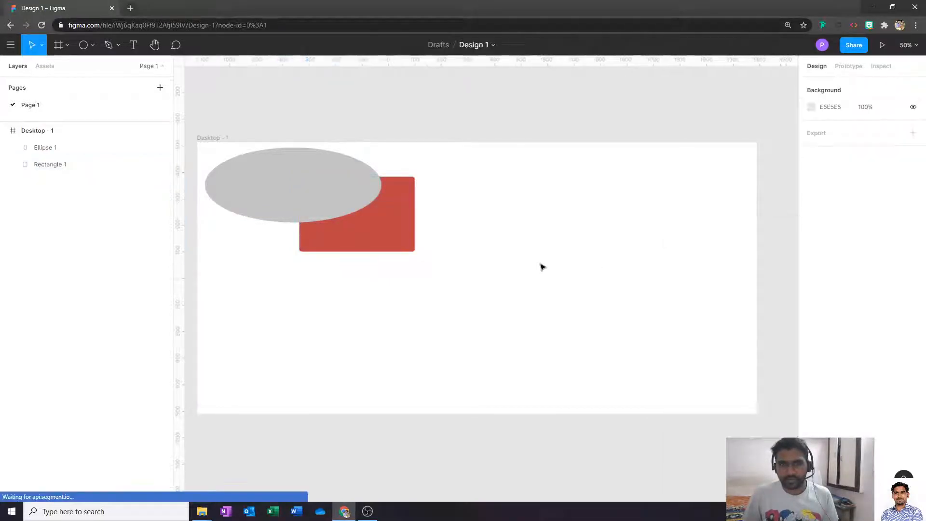
left_click(377, 242)
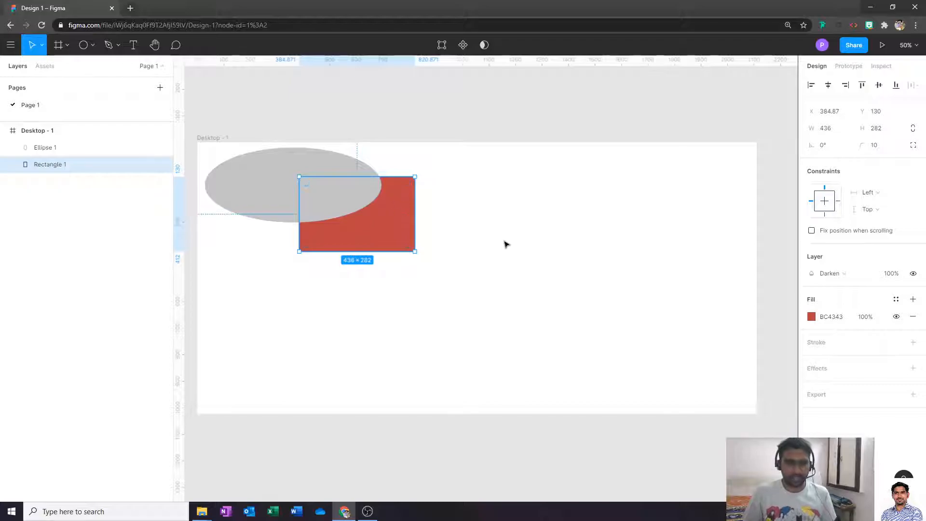
- Switch the rectangle's blend mode to Pass Through, then Normal
left_click(835, 271)
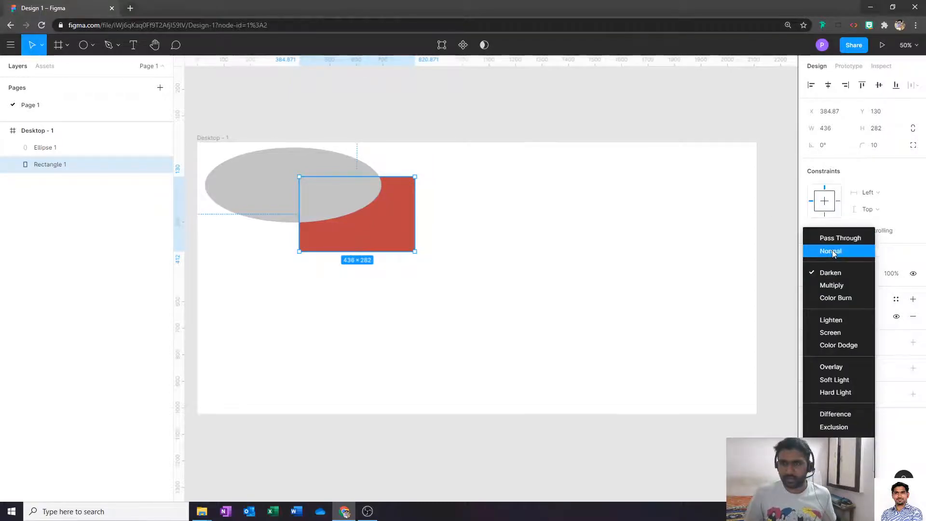
left_click(837, 237)
left_click(544, 251)
left_click_drag(397, 248, 435, 289)
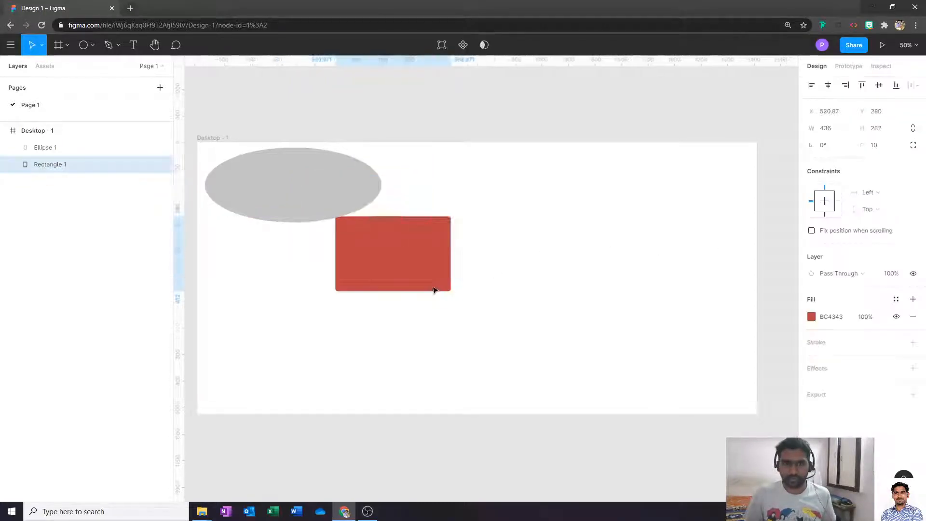
left_click(841, 271)
left_click(845, 251)
- Move the rectangle up-left and drag the grey ellipse over its left part
left_click(526, 280)
left_click_drag(396, 264, 365, 230)
left_click(560, 219)
left_click_drag(296, 207, 298, 228)
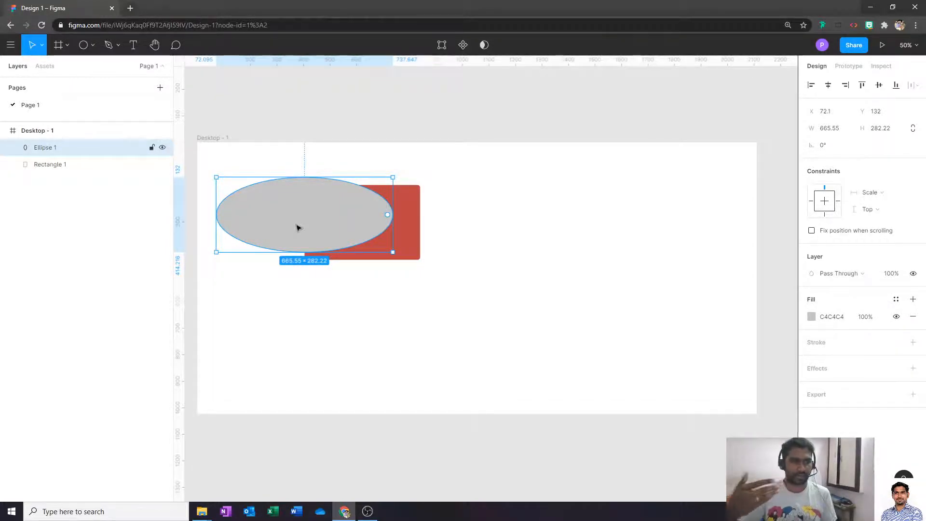
left_click(535, 228)
left_click(325, 213)
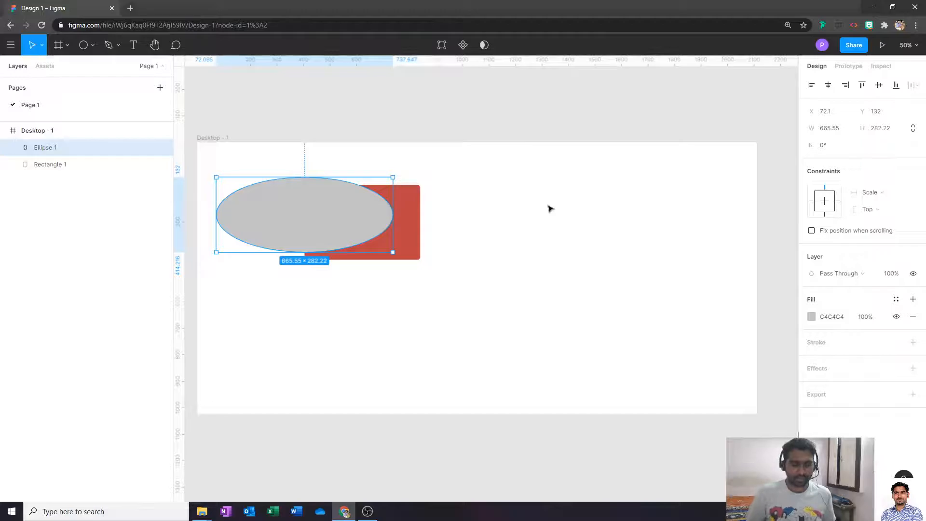
- Send the grey ellipse backward so it sits behind the red rectangle
right_click(383, 221)
mouse_move(384, 221)
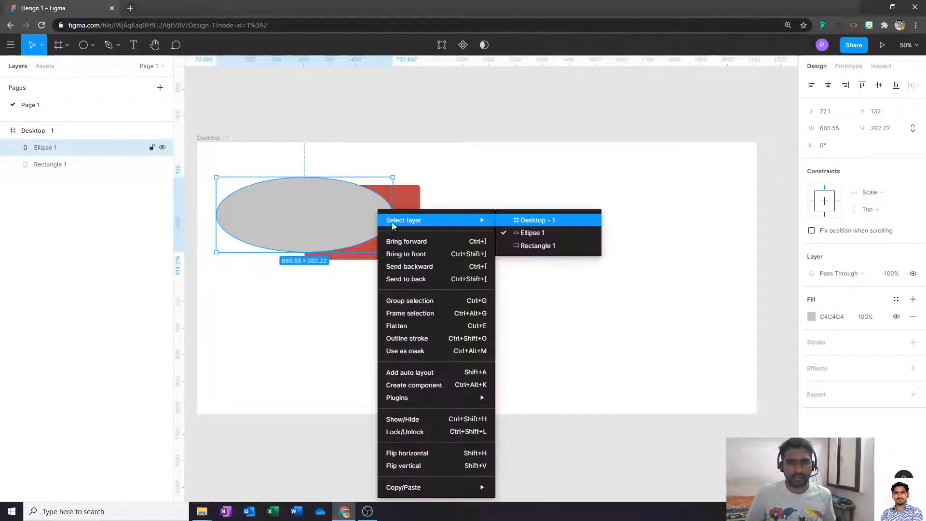
left_click(458, 242)
right_click(341, 208)
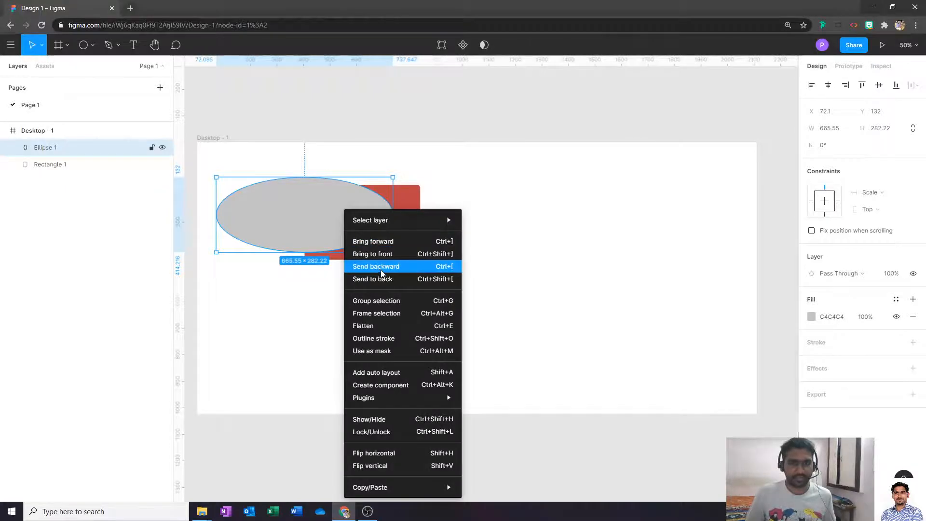
left_click(379, 267)
left_click(579, 250)
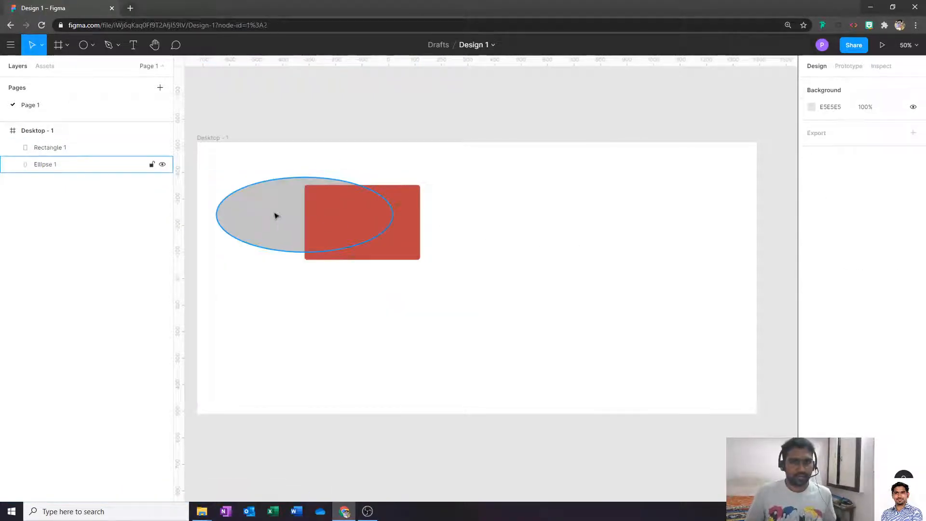
left_click(276, 218)
- Bring up the ellipse's layer actions without applying one, then select the red rectangle
key("ctrl")
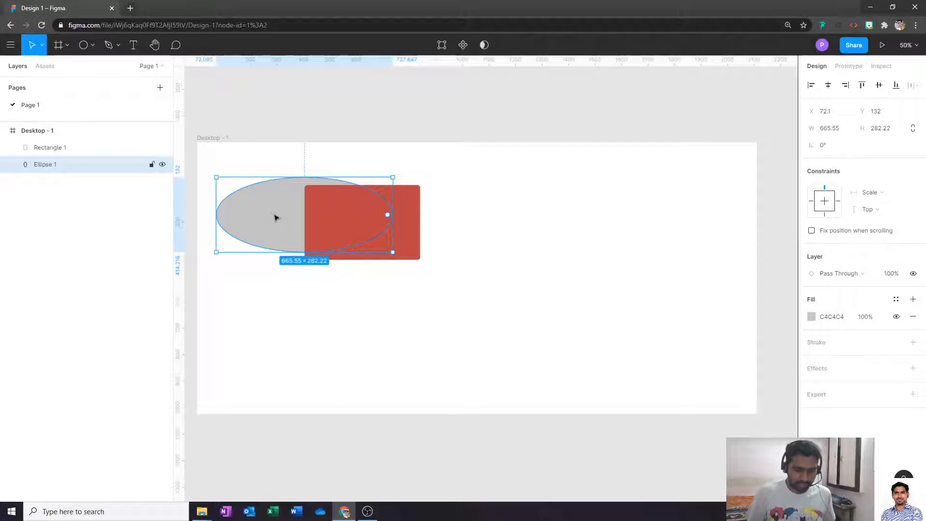
key("ctrl")
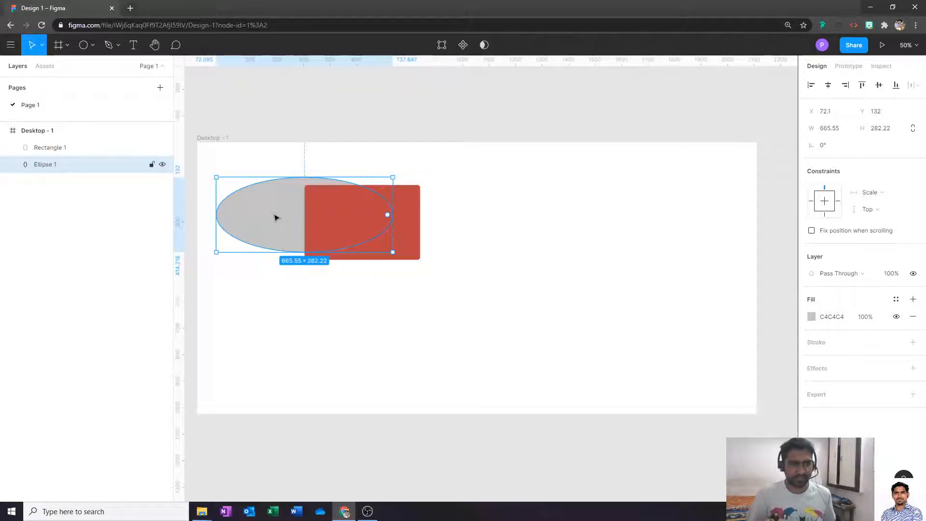
right_click(275, 217)
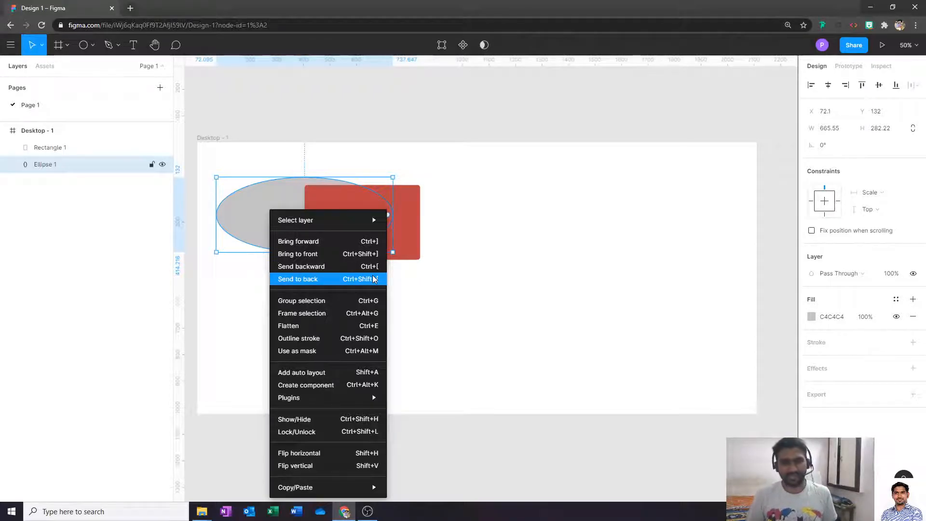
left_click(620, 221)
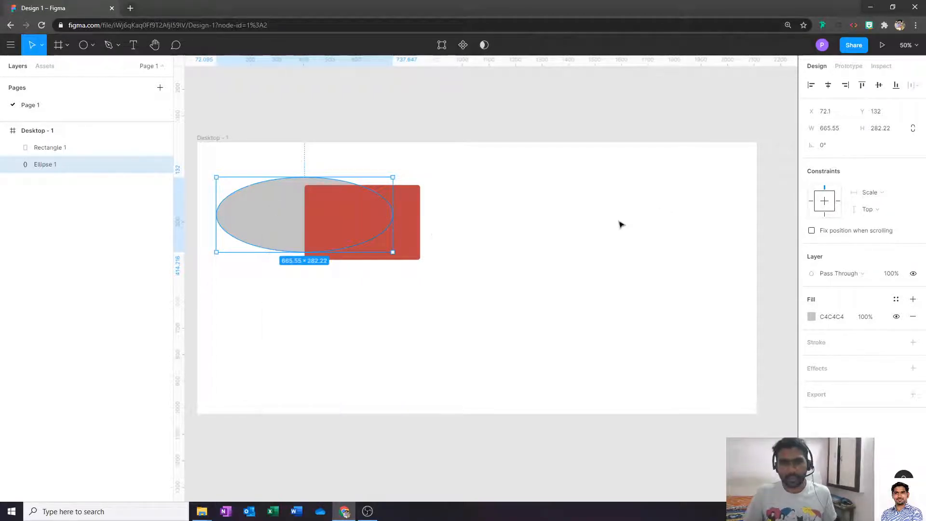
left_click(443, 234)
left_click(395, 241)
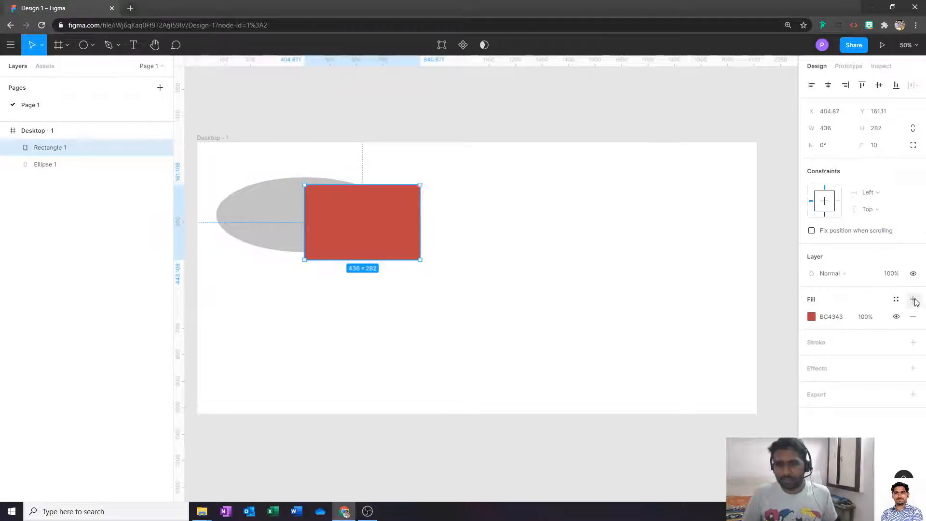
- Set the red rectangle's layer blend mode to Multiply
left_click(849, 274)
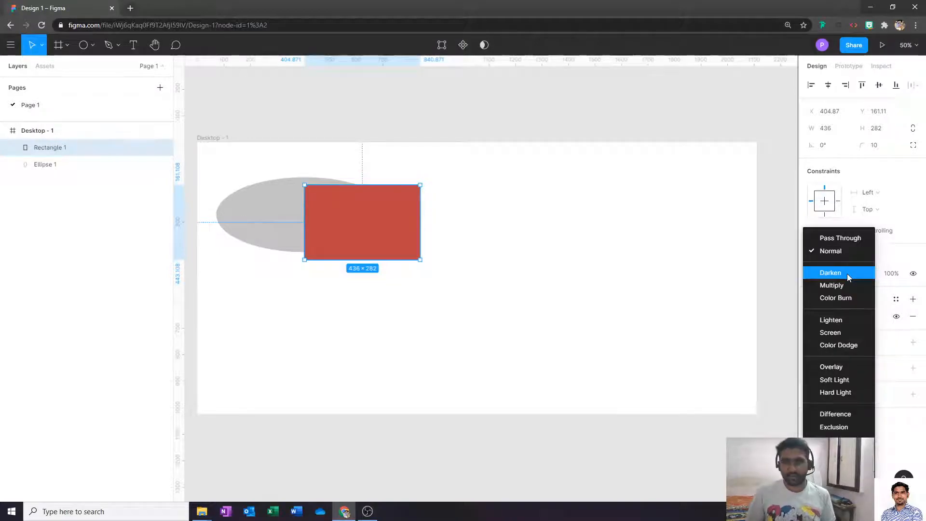
left_click(848, 288)
left_click(641, 320)
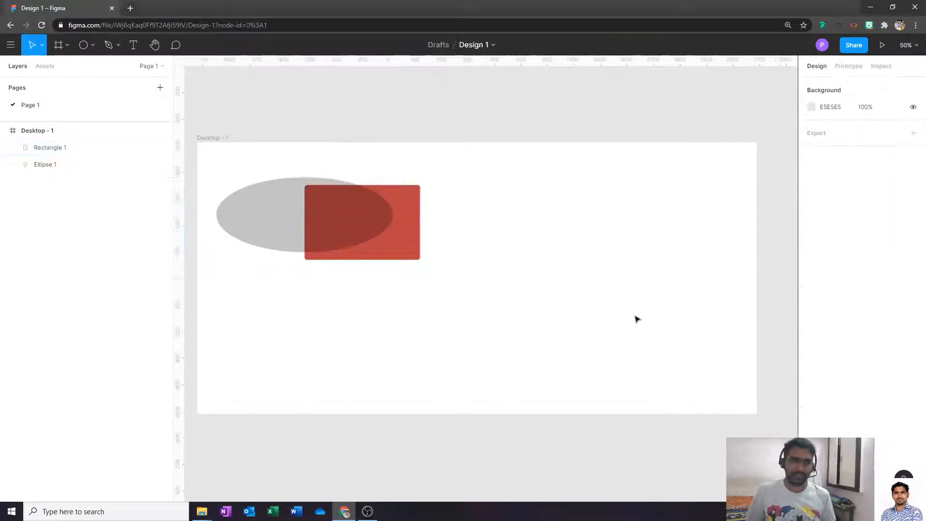
left_click(352, 244)
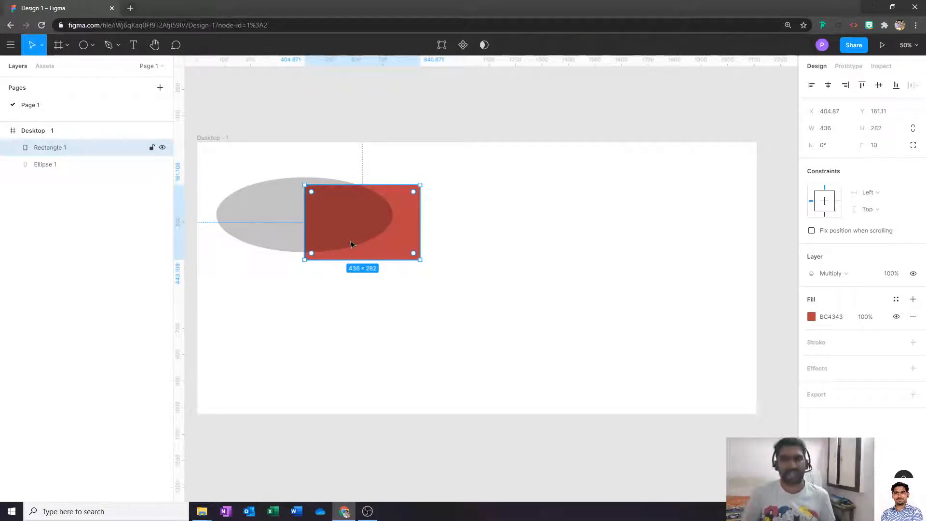
- Lower the rectangle's layer opacity to 50% so the gray ellipse shows through
left_click(893, 274)
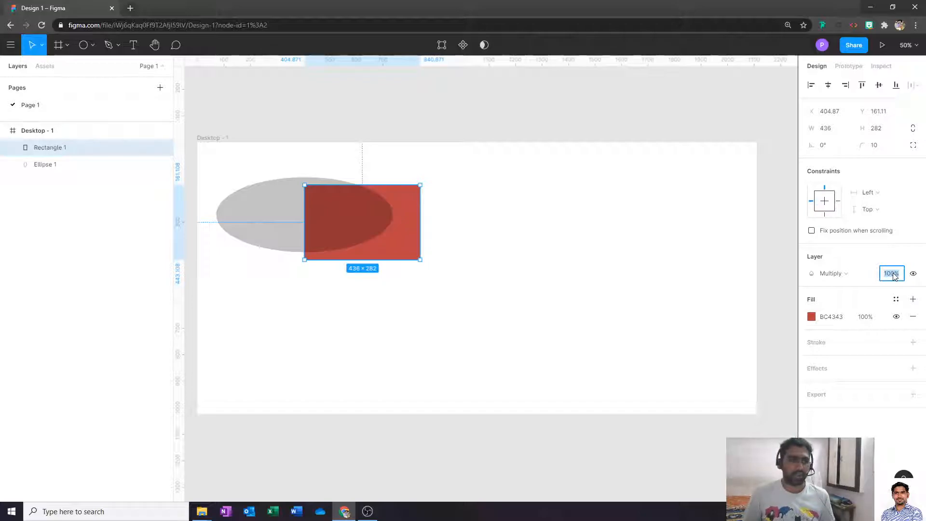
left_click(414, 265)
left_click(413, 252)
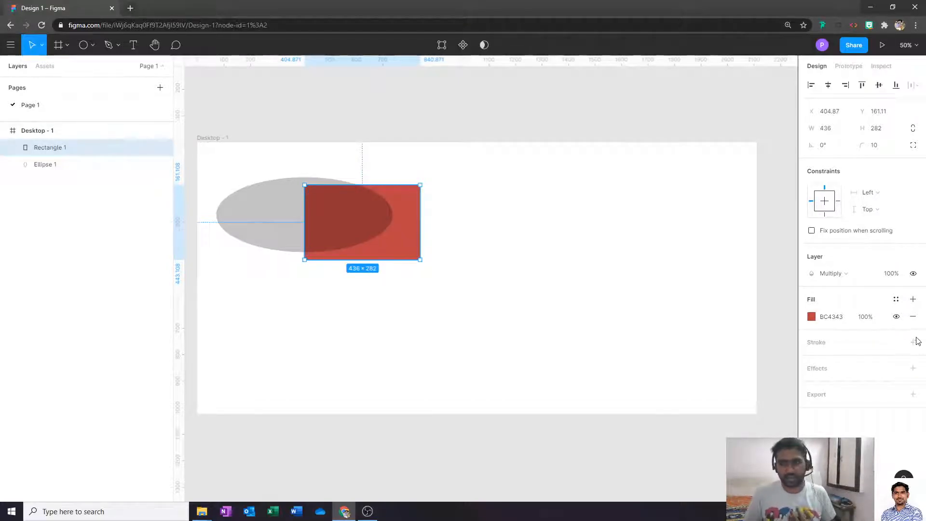
left_click(892, 273)
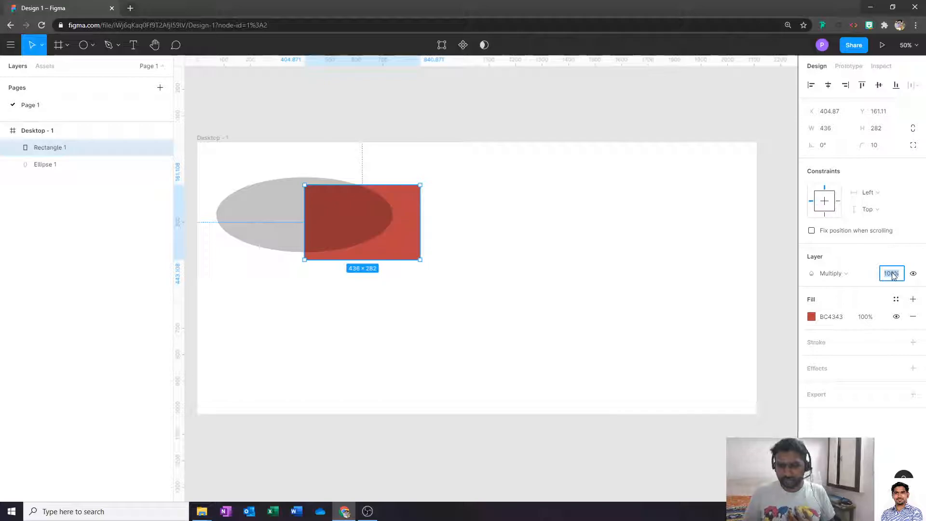
key("Return")
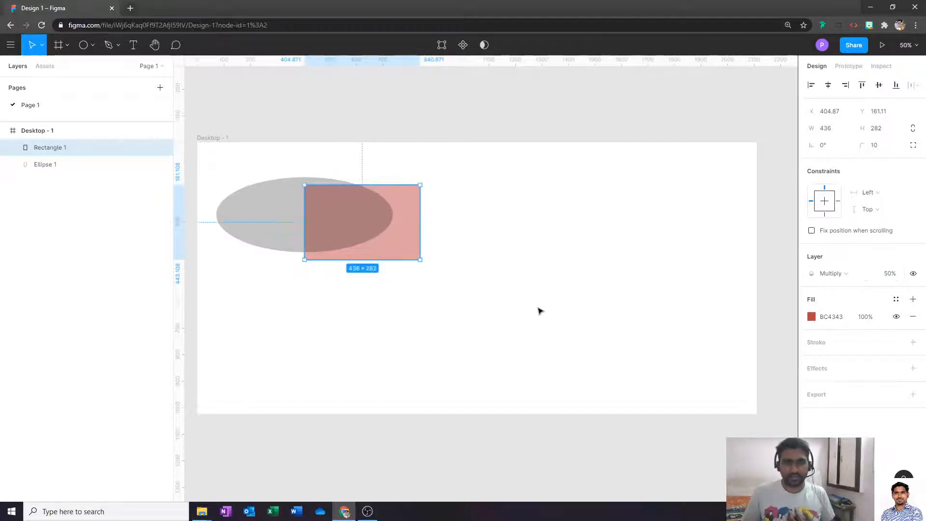
left_click(539, 310)
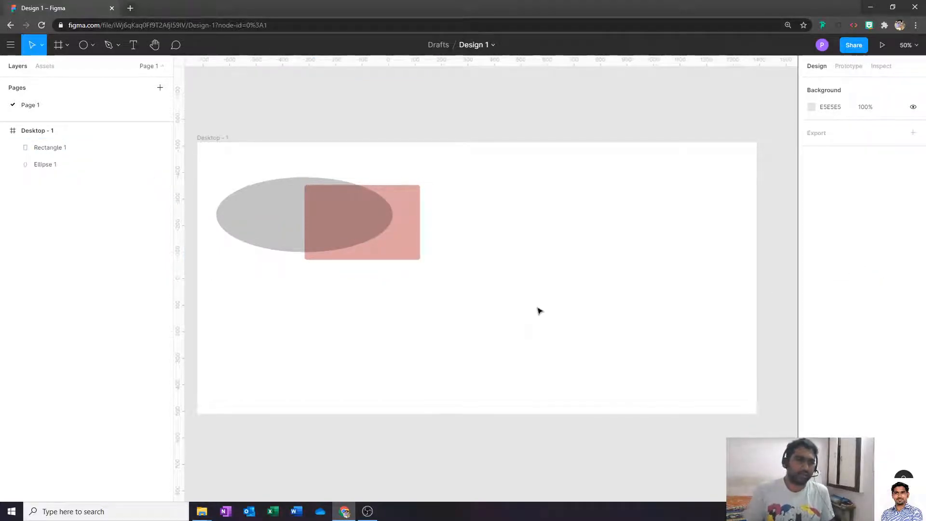
left_click(374, 234)
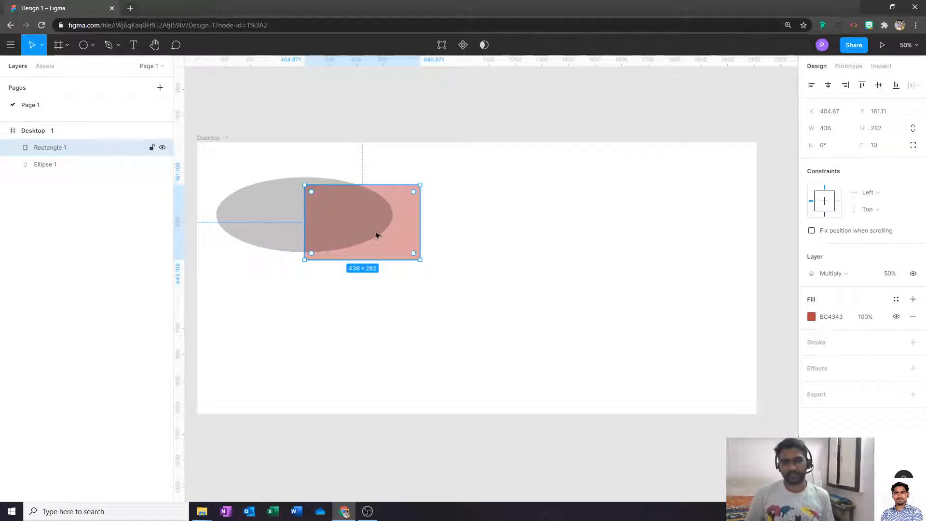
left_click(486, 256)
left_click(399, 228)
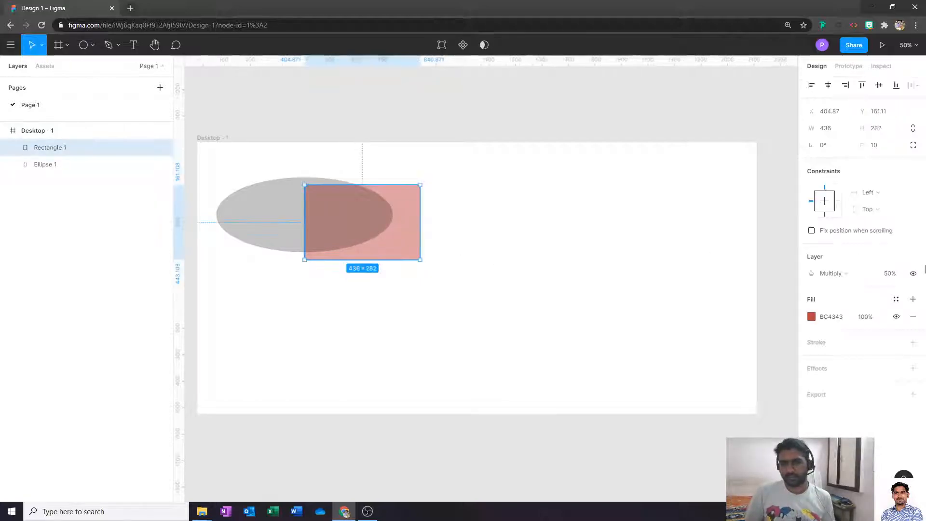
- Set the rectangle's blend mode back to Normal
left_click(842, 273)
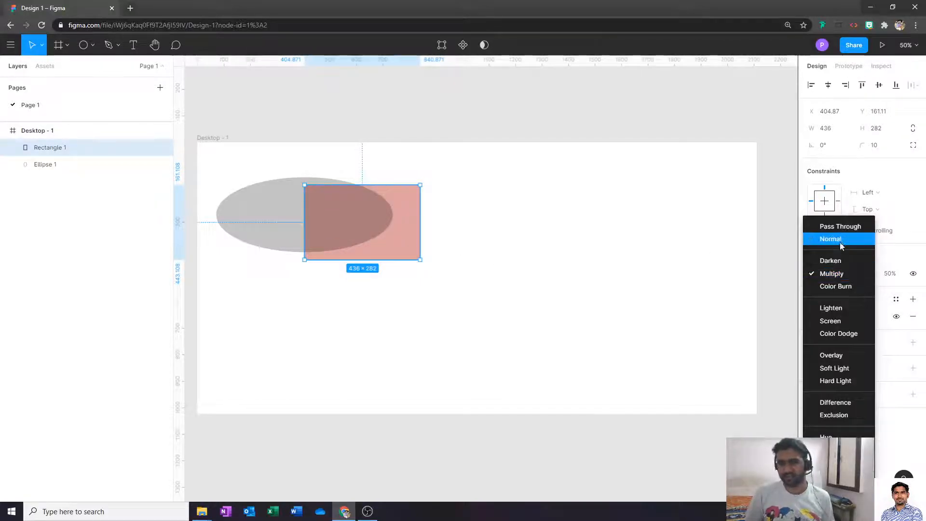
left_click(841, 240)
left_click(383, 265)
left_click(408, 221)
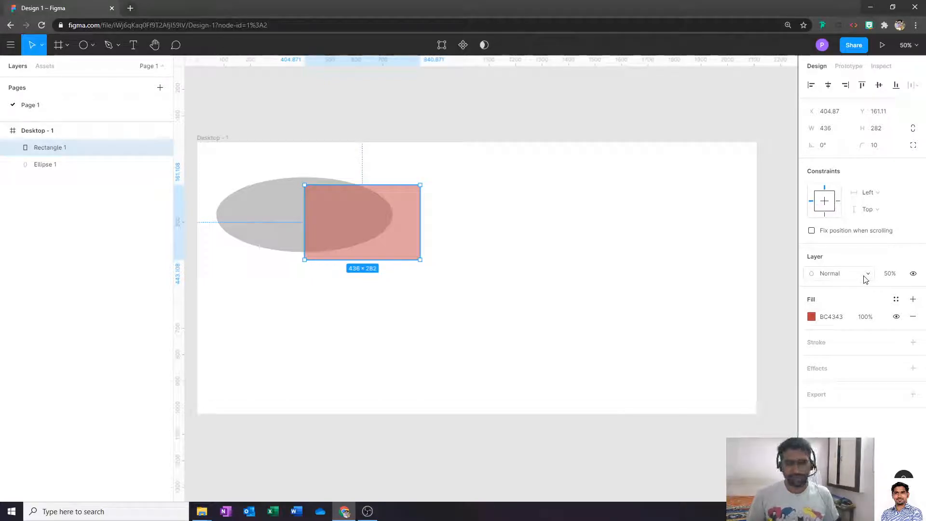
- Restore the rectangle's layer opacity to 100%
left_click(890, 274)
type("10")
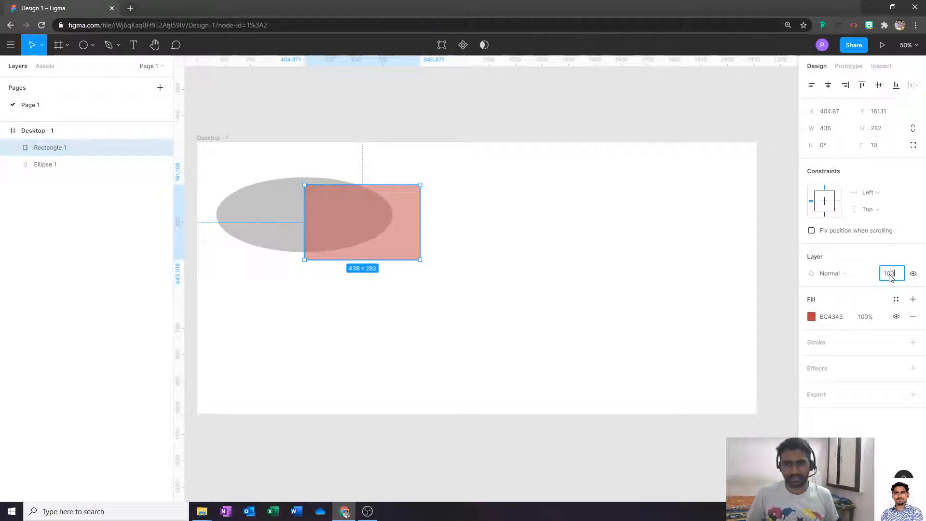
type("0")
key("Return")
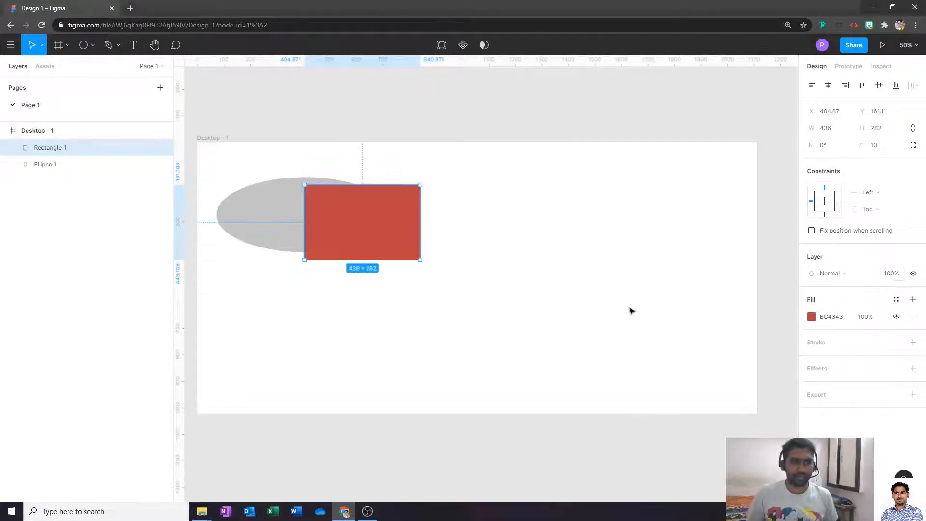
left_click(631, 311)
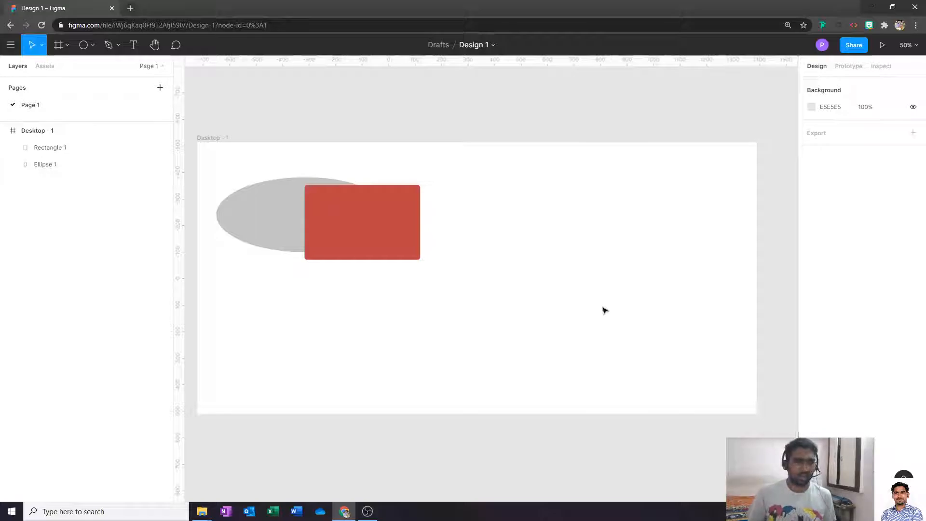
- Try the rectangle at 50%, 10% and 15% opacity using number keys
left_click(390, 240)
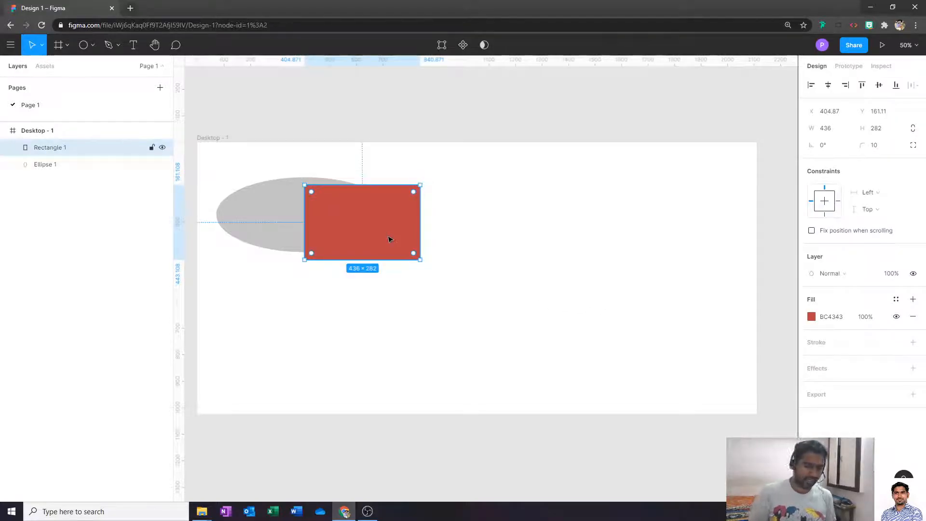
key("5")
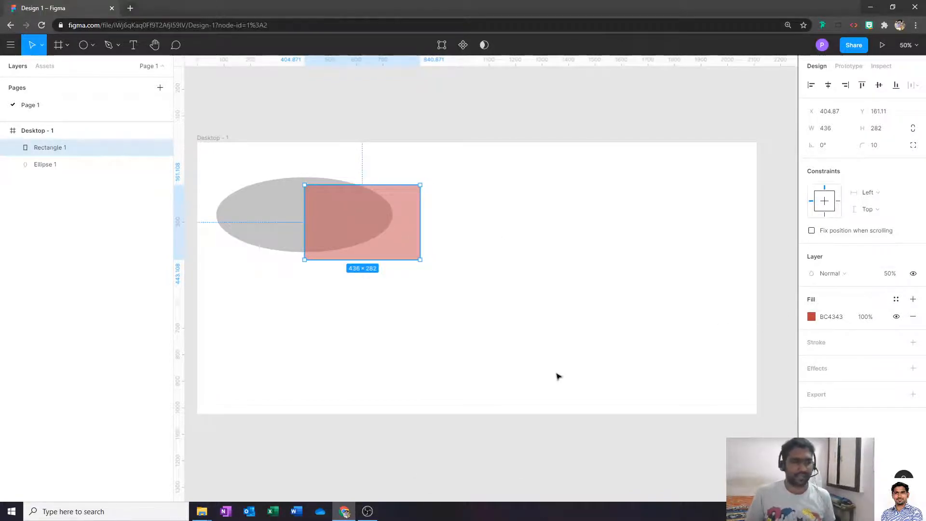
left_click(527, 364)
left_click(388, 244)
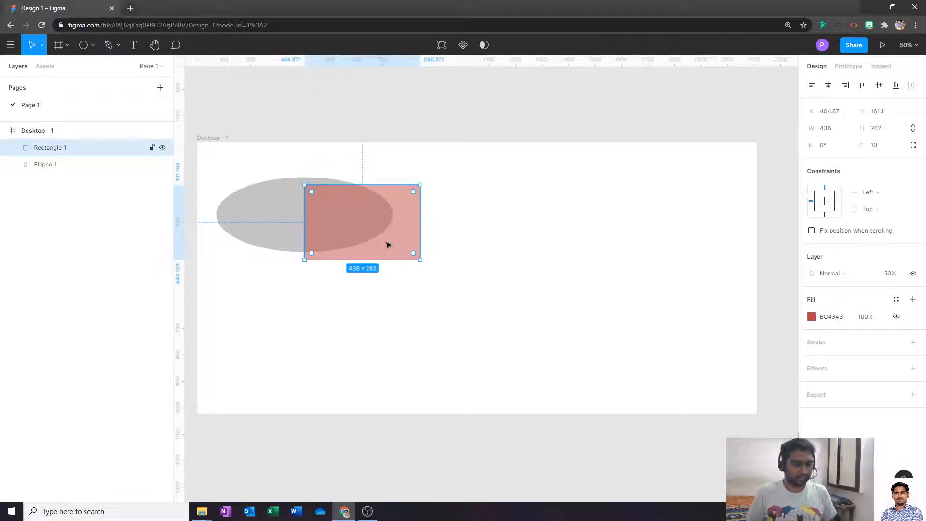
key("1")
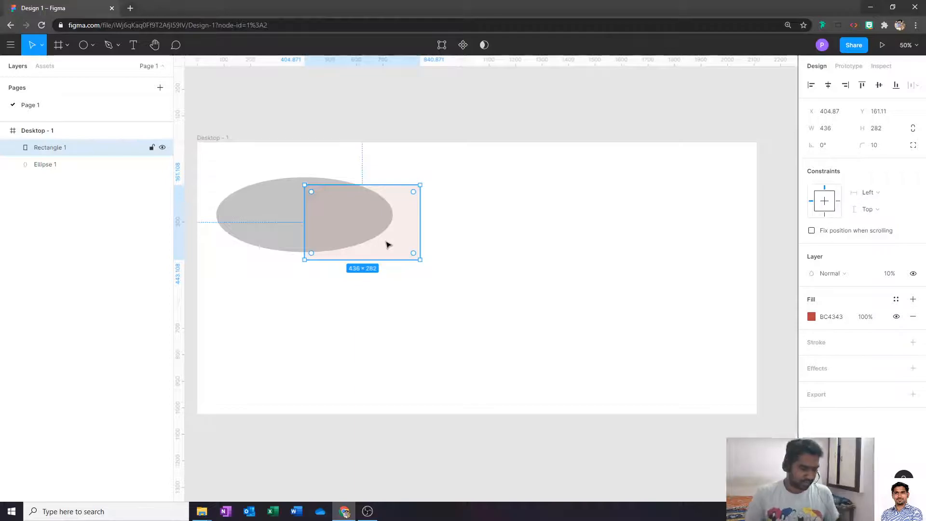
key("1")
key("5")
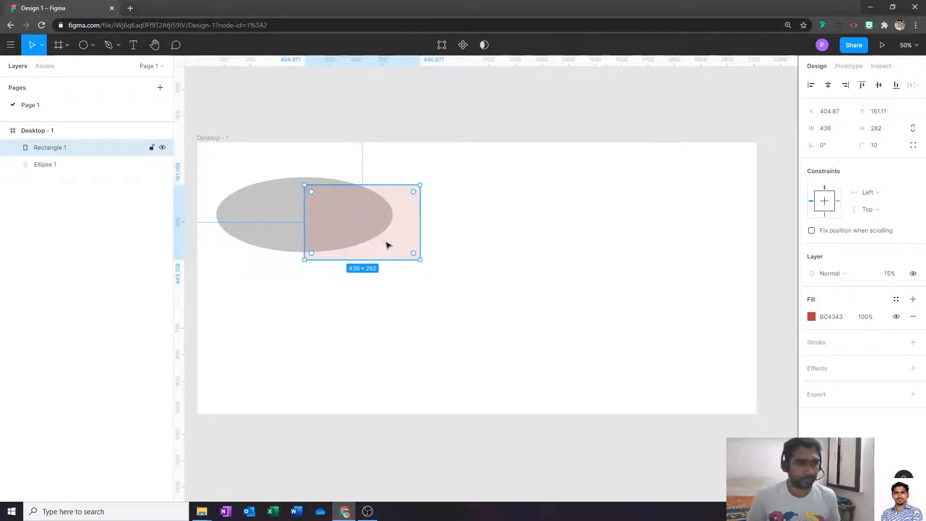
- Set the rectangle's opacity back to 100%, fully opaque
left_click(531, 281)
left_click(315, 219)
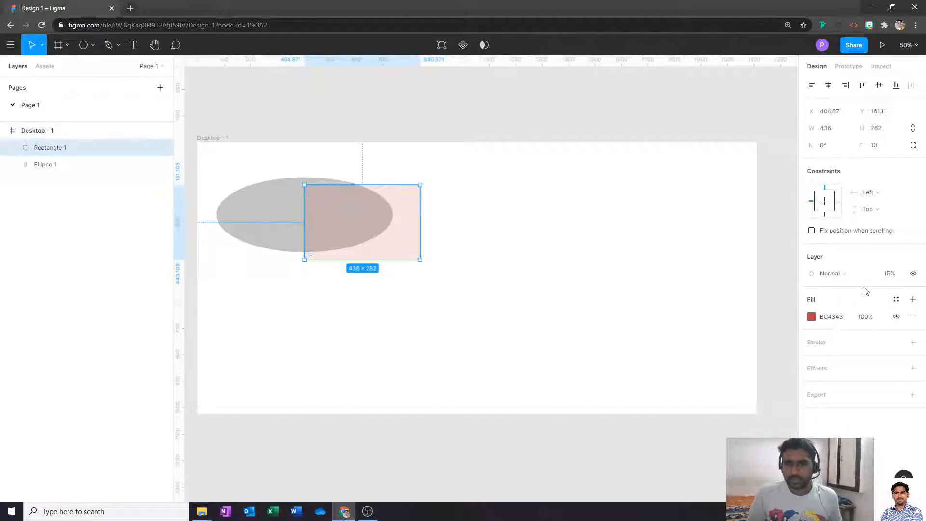
left_click(892, 273)
type("10")
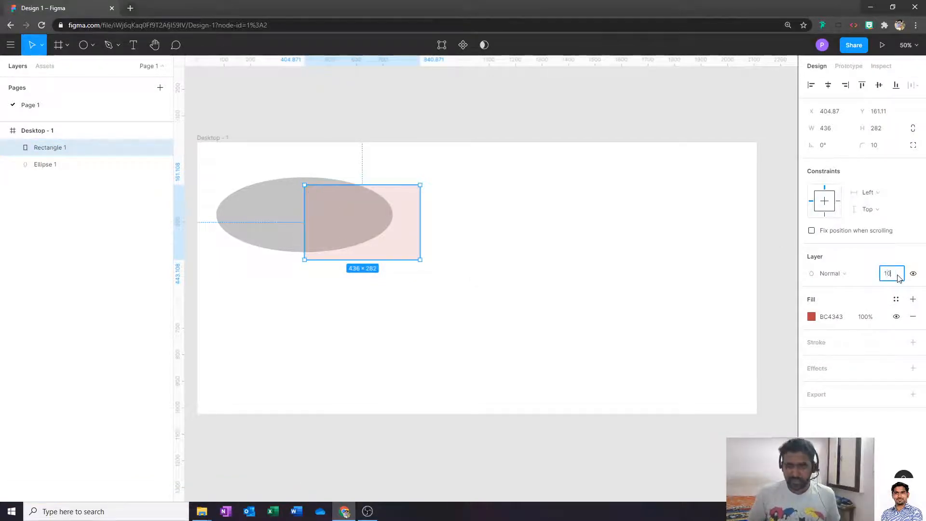
type("0")
key("Return")
left_click(550, 360)
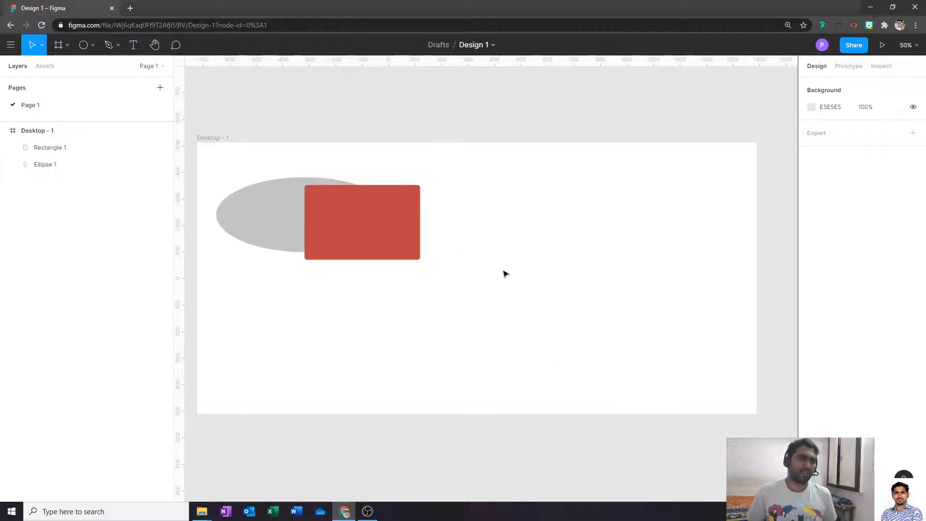
- Hide and reshow the rectangle, then drag it off the ellipse to X 966.87, Y 337.11
left_click(405, 249)
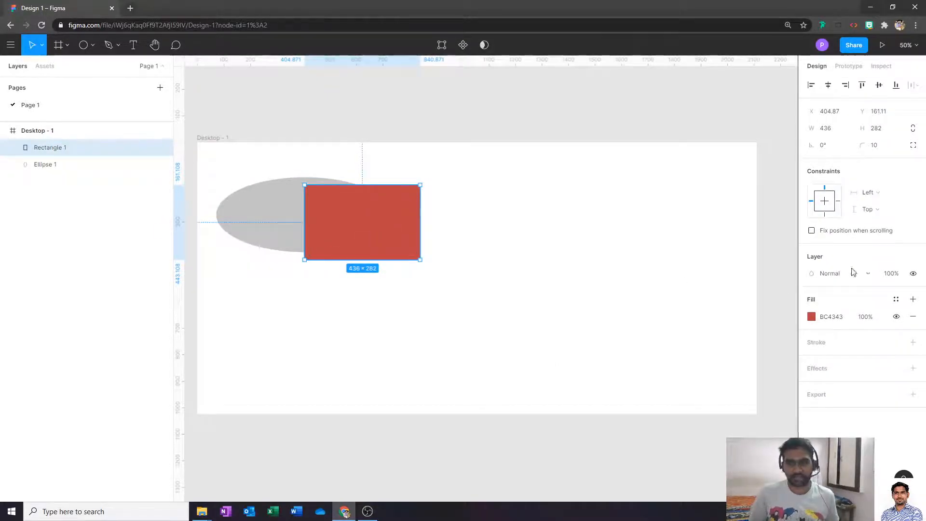
left_click(913, 274)
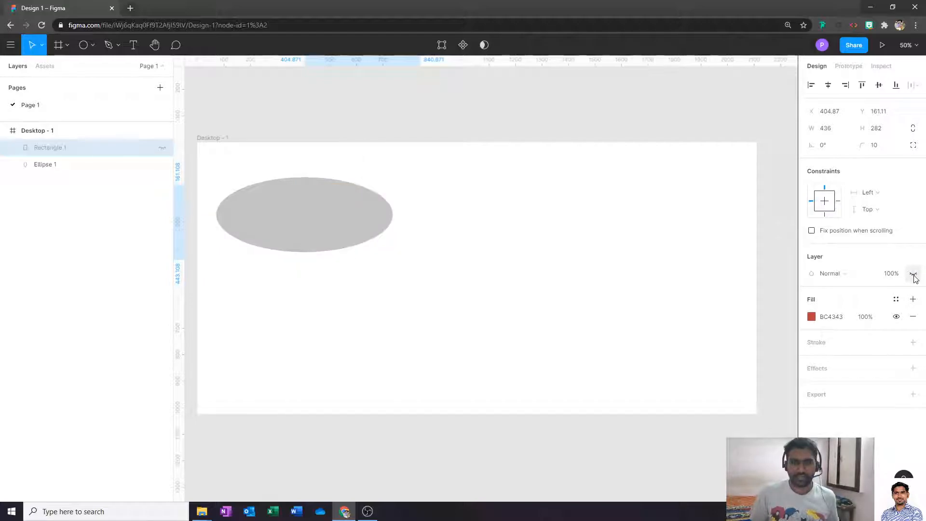
left_click(914, 274)
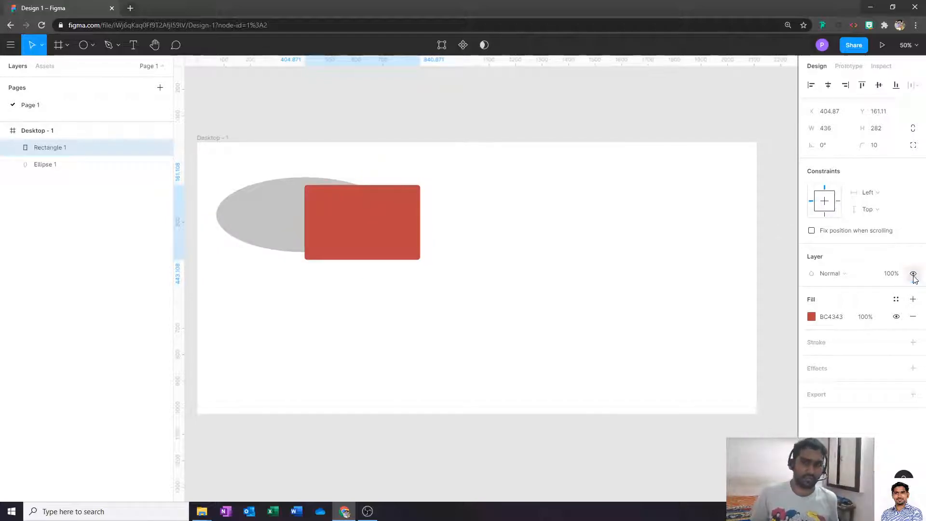
left_click(439, 281)
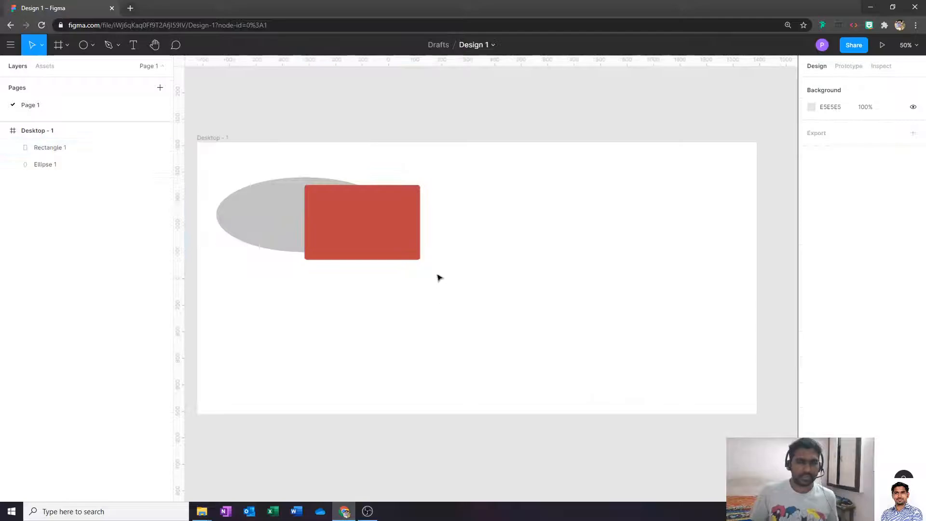
left_click_drag(380, 216, 530, 262)
left_click(582, 296)
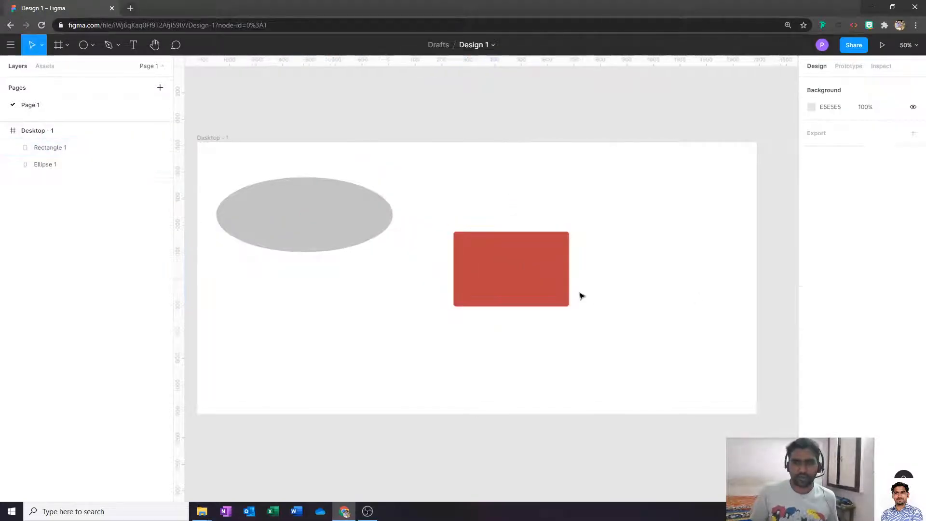
left_click(545, 292)
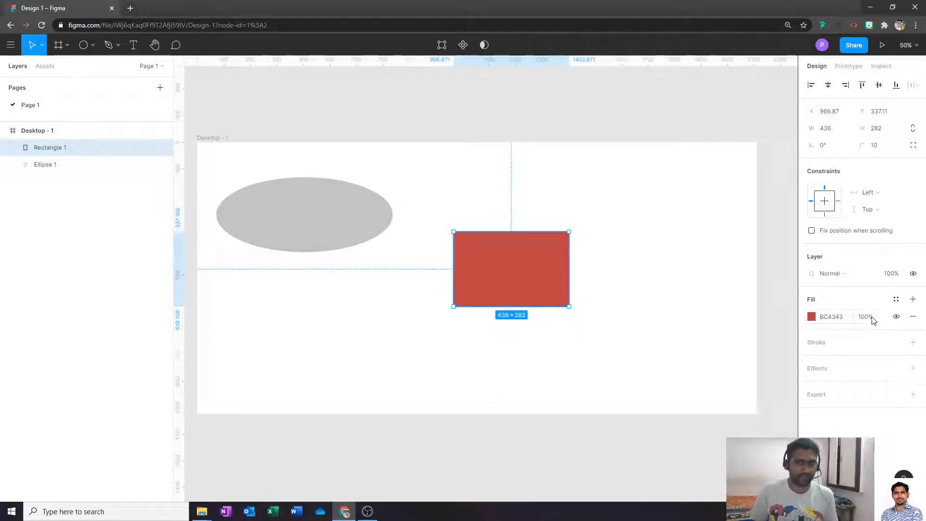
- Remove the old fill and add a new D82828 red fill at 100%
left_click(914, 318)
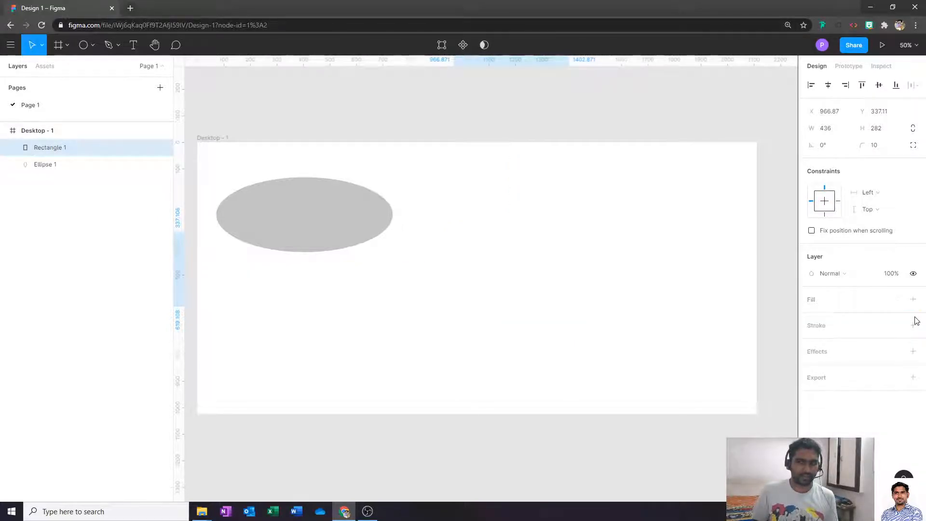
left_click(913, 300)
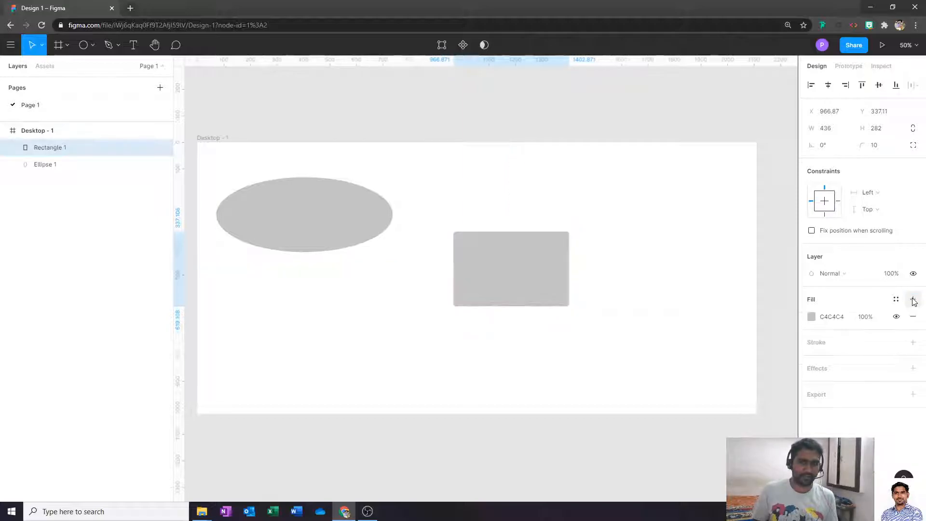
left_click(828, 317)
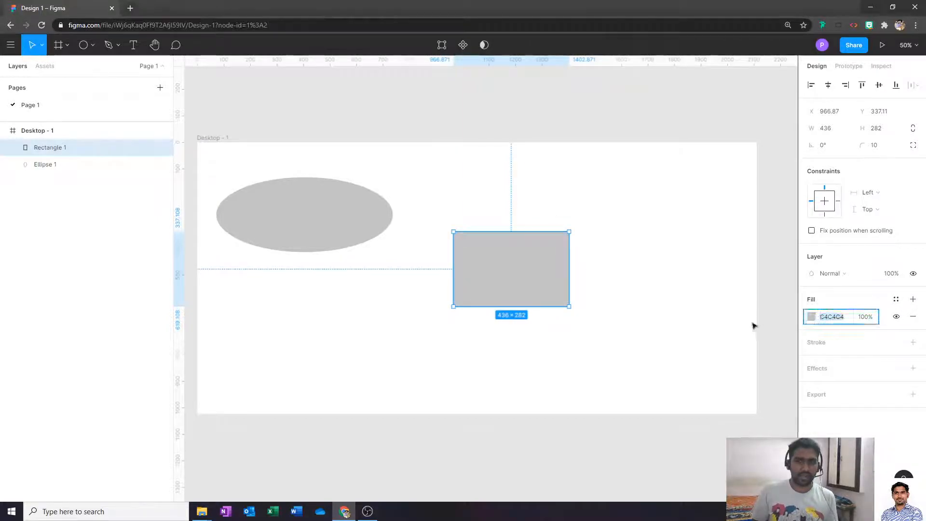
left_click(812, 317)
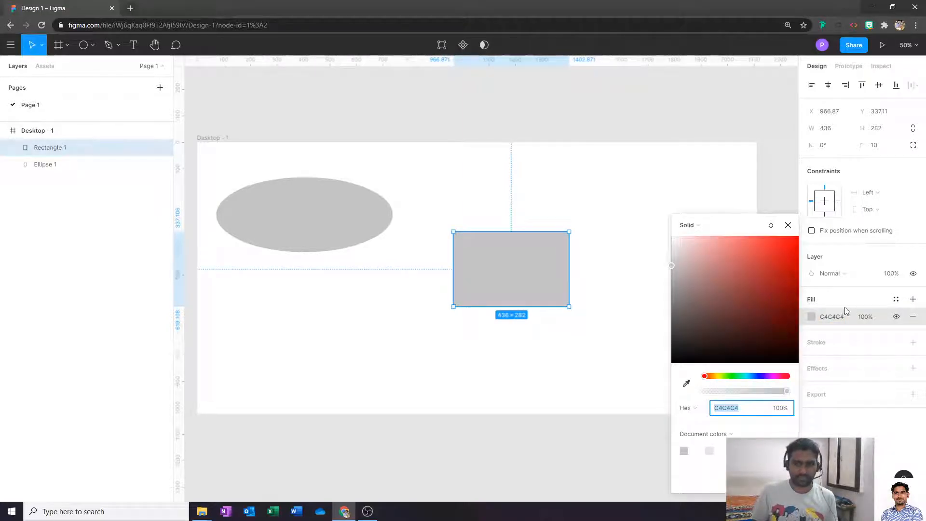
left_click_drag(749, 287, 776, 259)
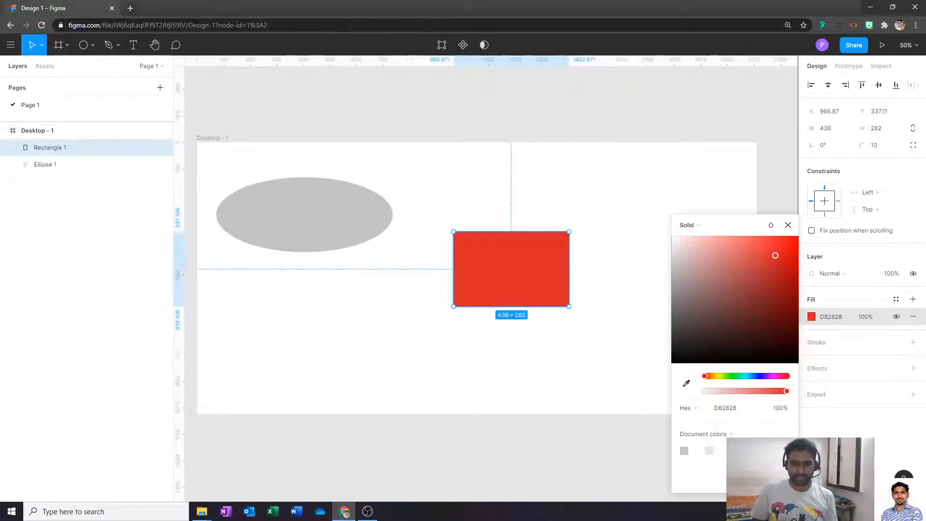
left_click(742, 409)
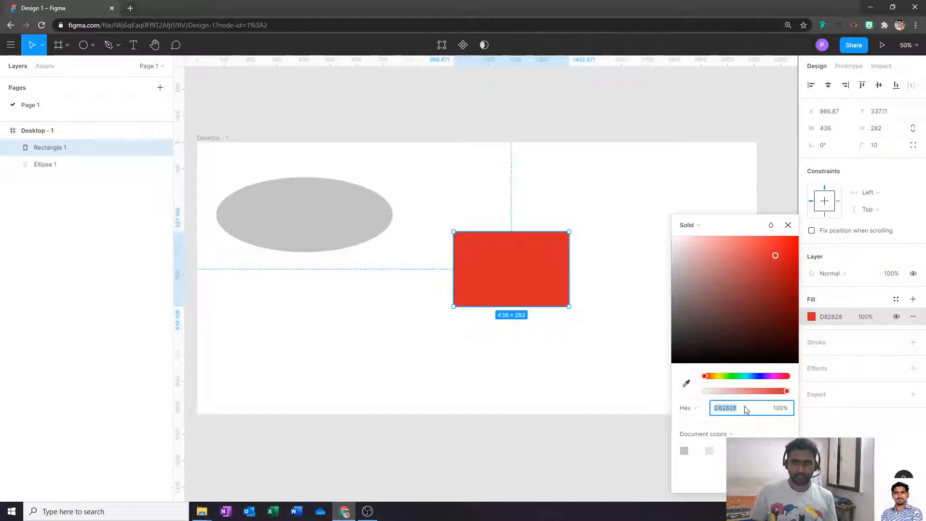
left_click(619, 257)
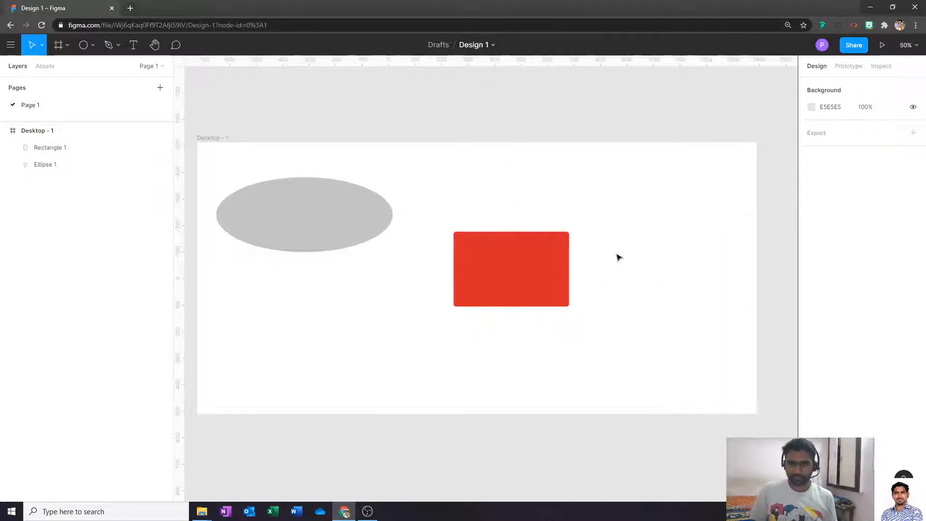
- Add a near-black 020101 stroke of weight 10, drawn inside, to the rectangle
left_click(483, 303)
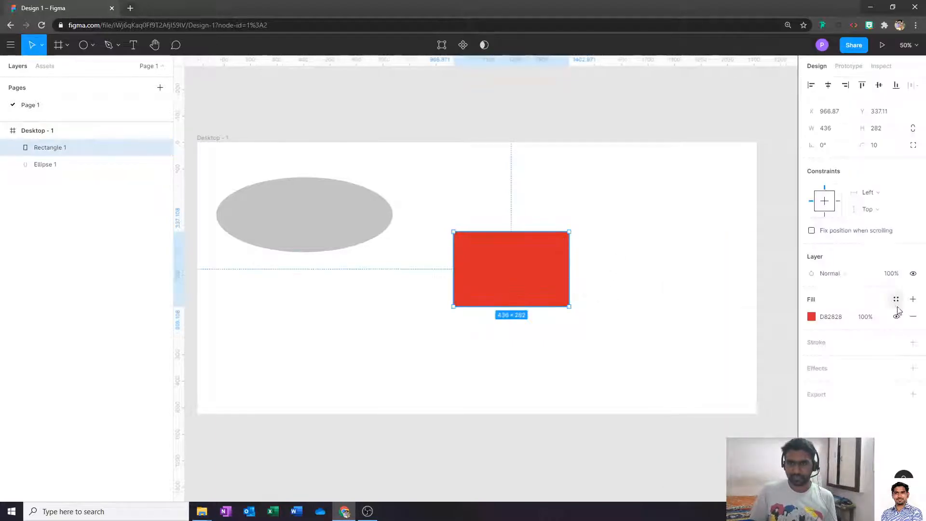
left_click(913, 342)
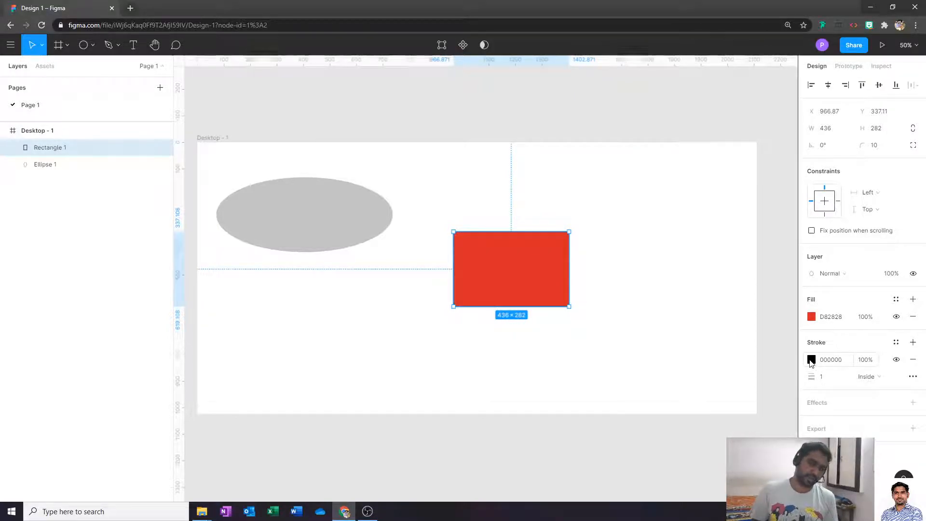
left_click(811, 362)
left_click_drag(739, 322, 717, 363)
left_click(830, 377)
type("10")
key("Return")
left_click(585, 386)
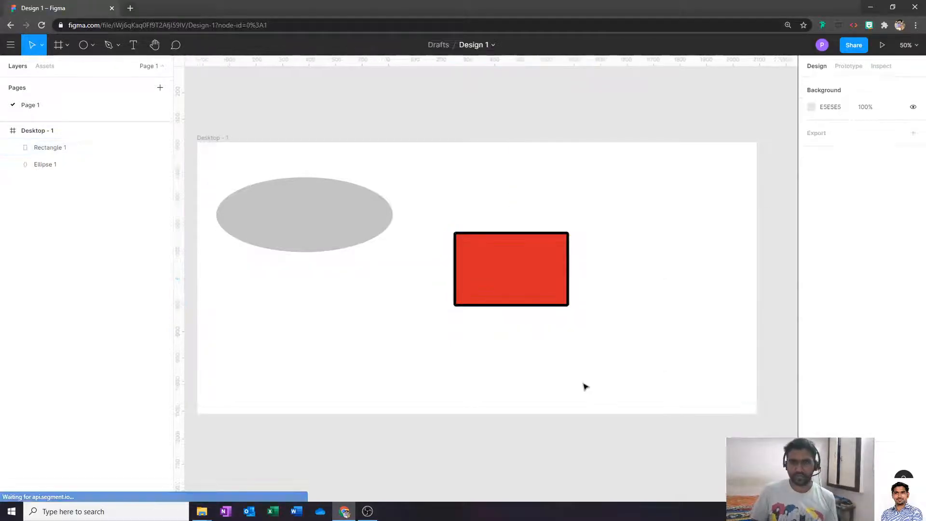
left_click(538, 270)
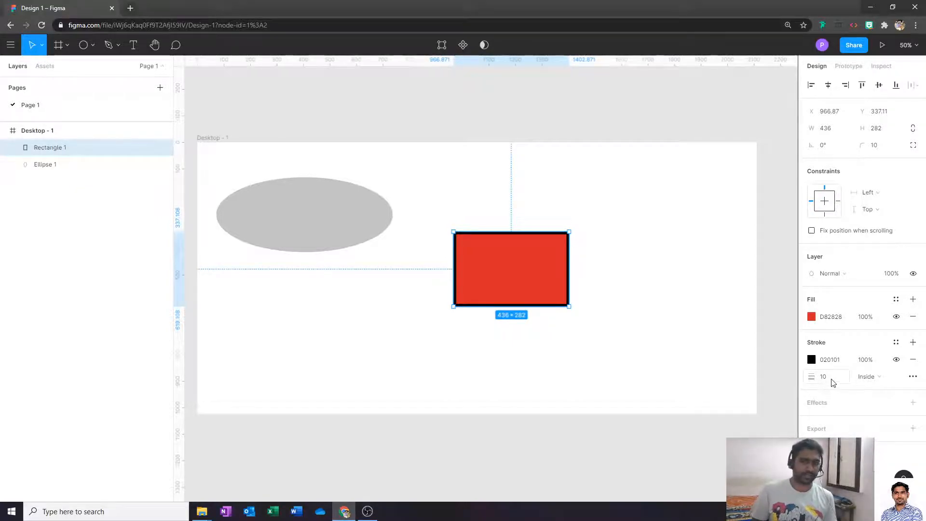
left_click(625, 267)
left_click(533, 288)
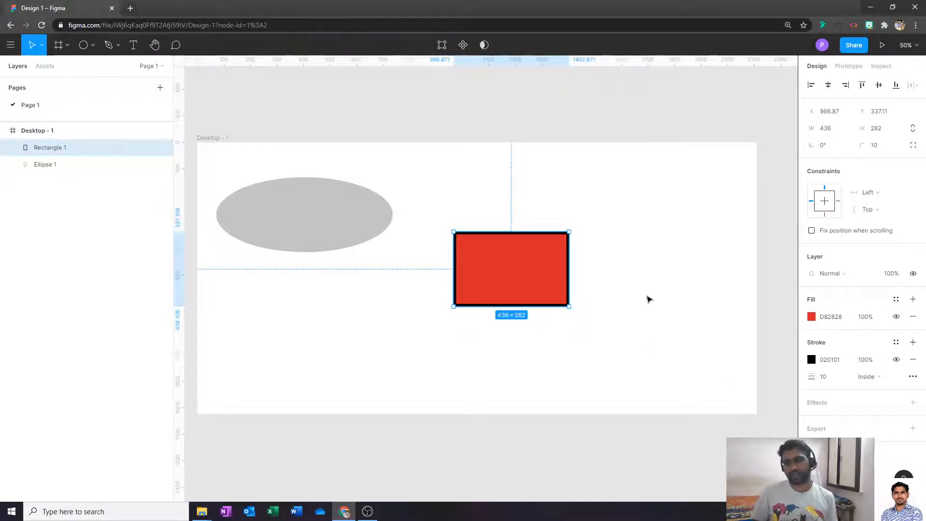
- Make the border dashed with a dash of 5, keeping the cap at None
left_click(914, 378)
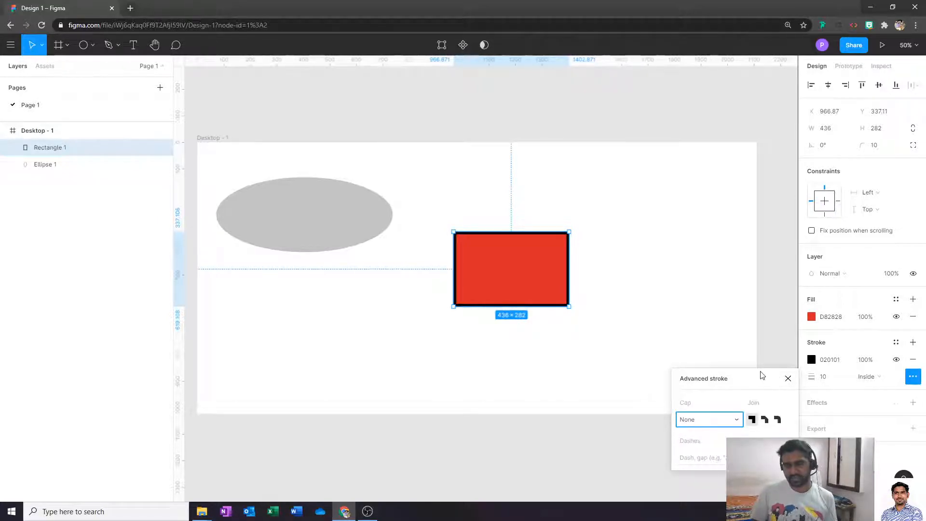
left_click(725, 422)
left_click(725, 425)
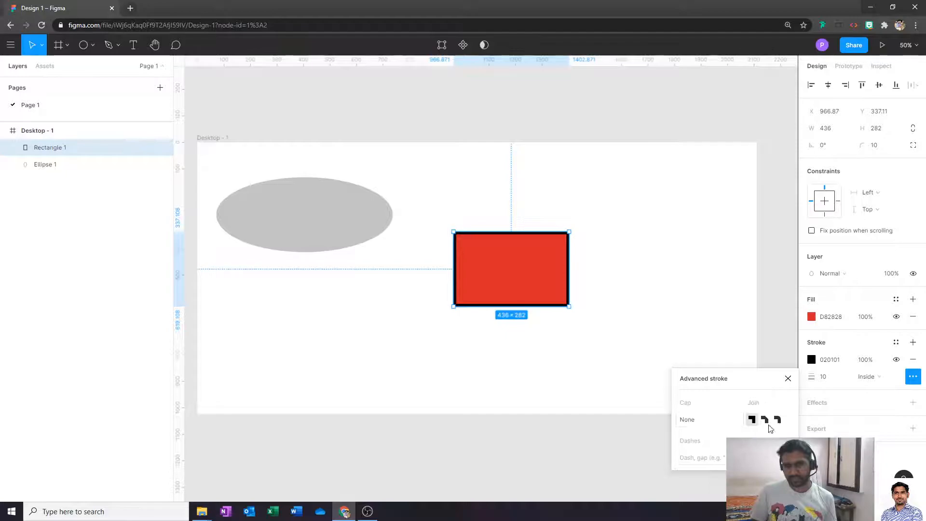
left_click(718, 459)
type("5,5")
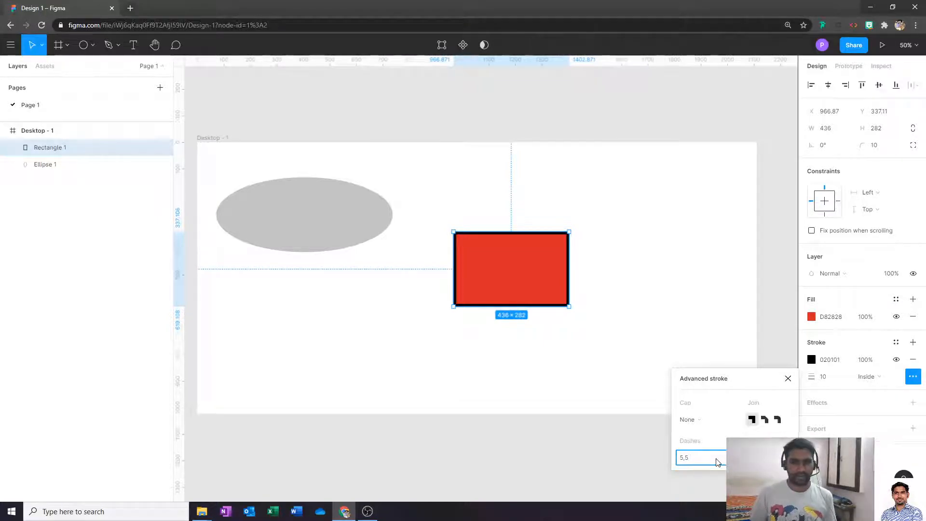
key("Return")
left_click(619, 287)
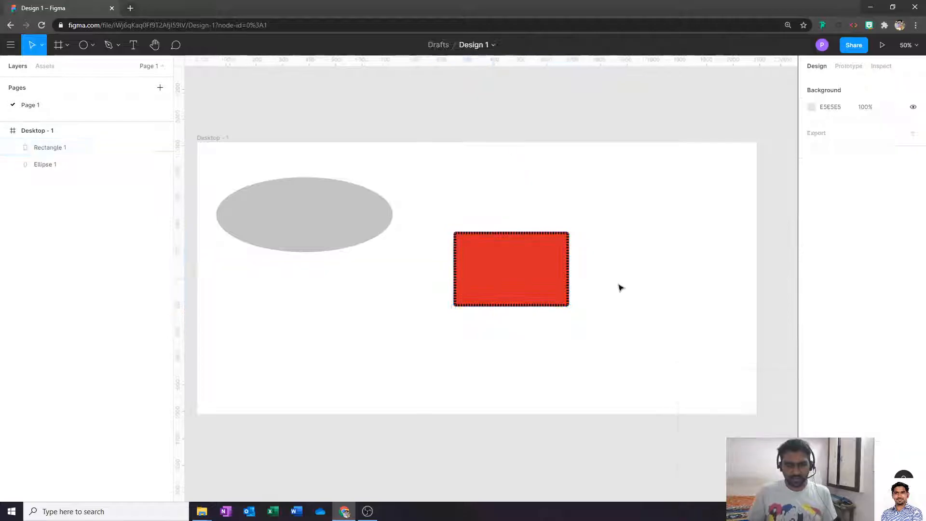
key("ctrl+plus")
key("ctrl+plus")
left_click_drag(486, 252, 376, 275)
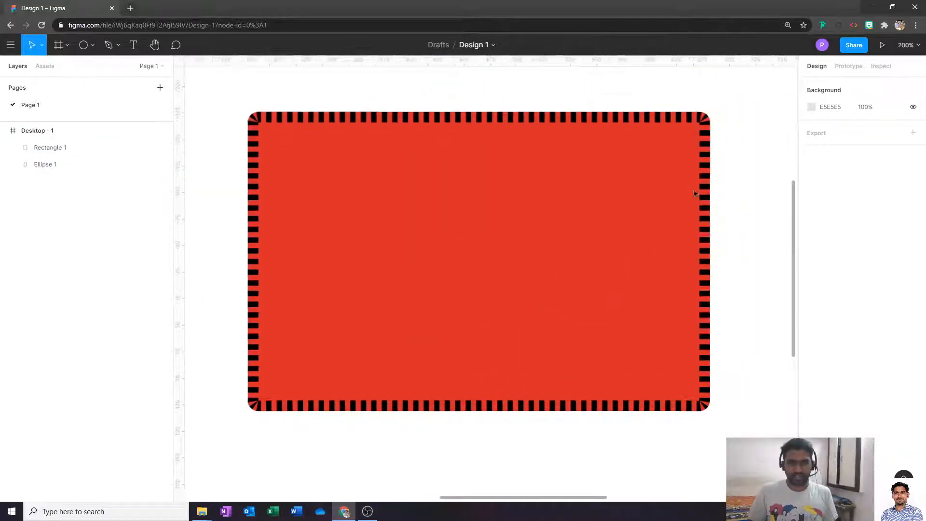
- Try the stroke position Outside, then set it to Center
left_click(488, 256)
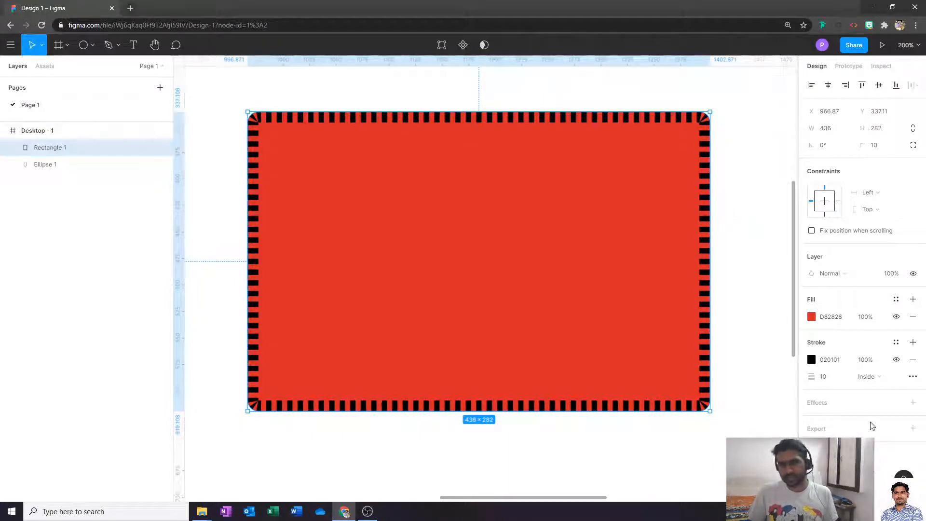
left_click(878, 381)
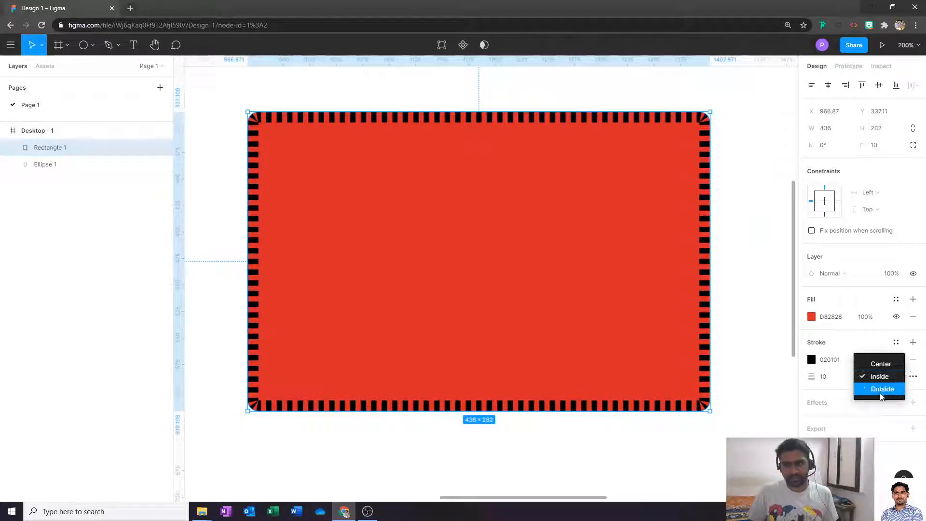
left_click(882, 390)
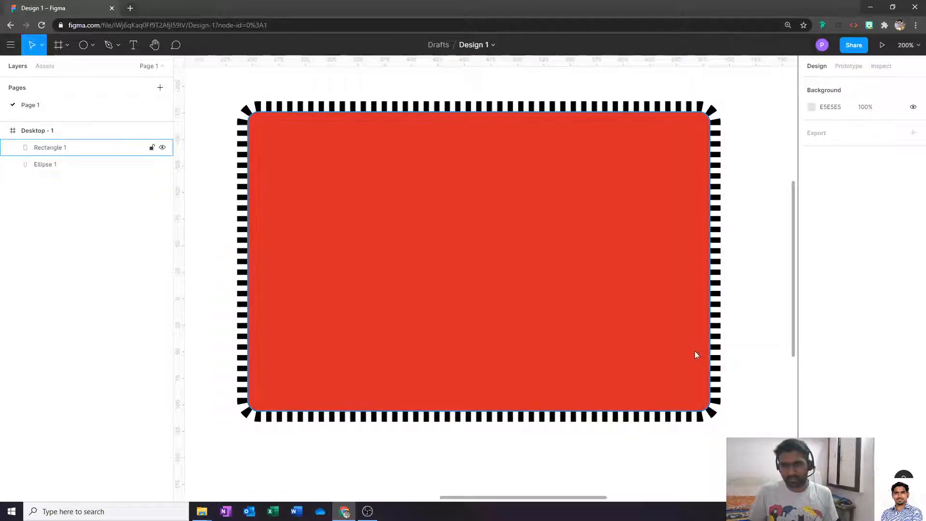
left_click(874, 377)
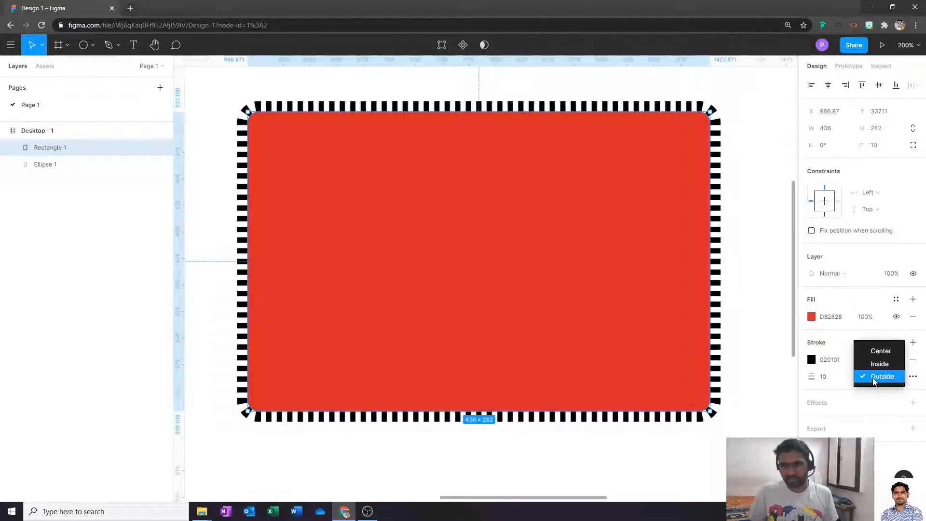
left_click(889, 357)
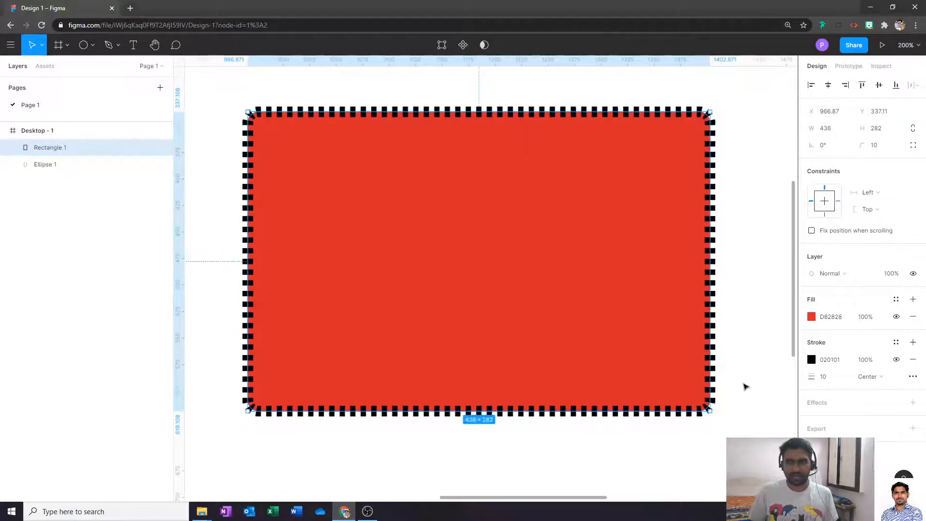
left_click(743, 384)
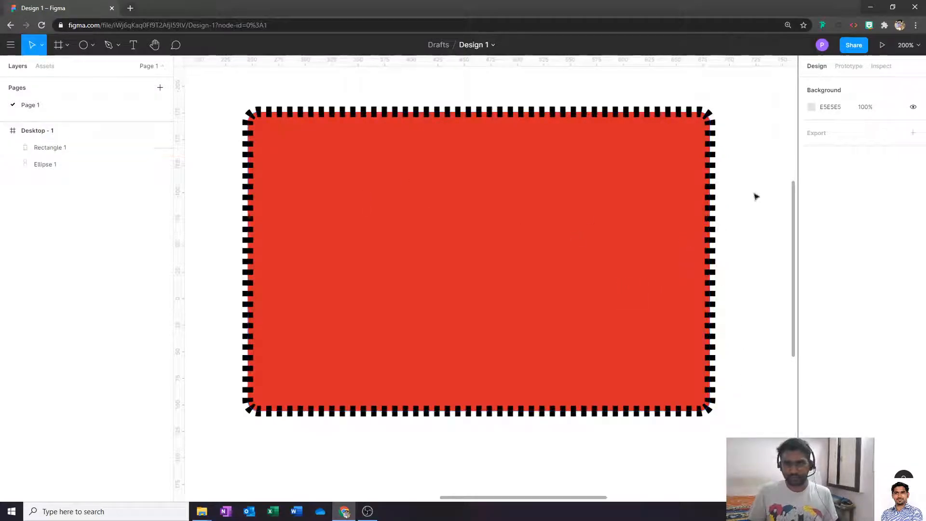
- Create a 'Text' text box inside the upper part of the red rectangle
key("t")
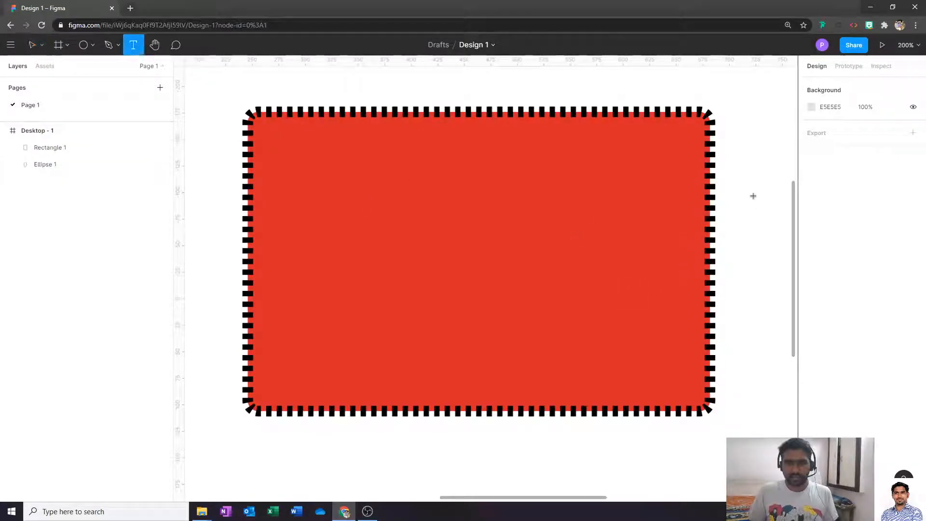
left_click_drag(276, 177, 607, 319)
type("Text")
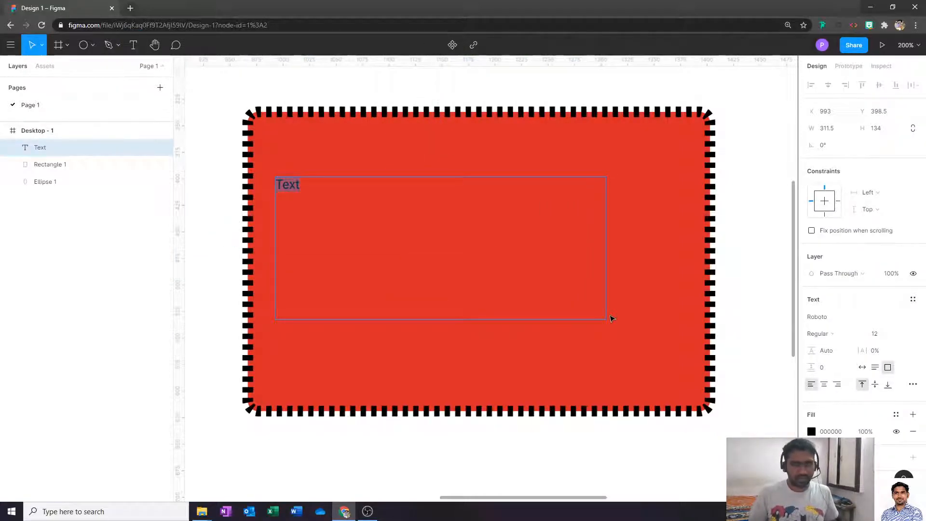
key("Escape")
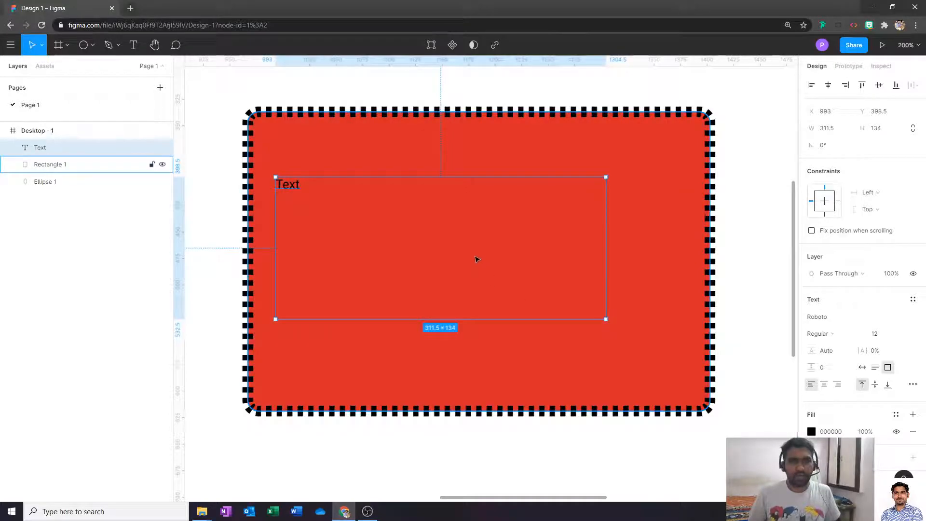
left_click(746, 204)
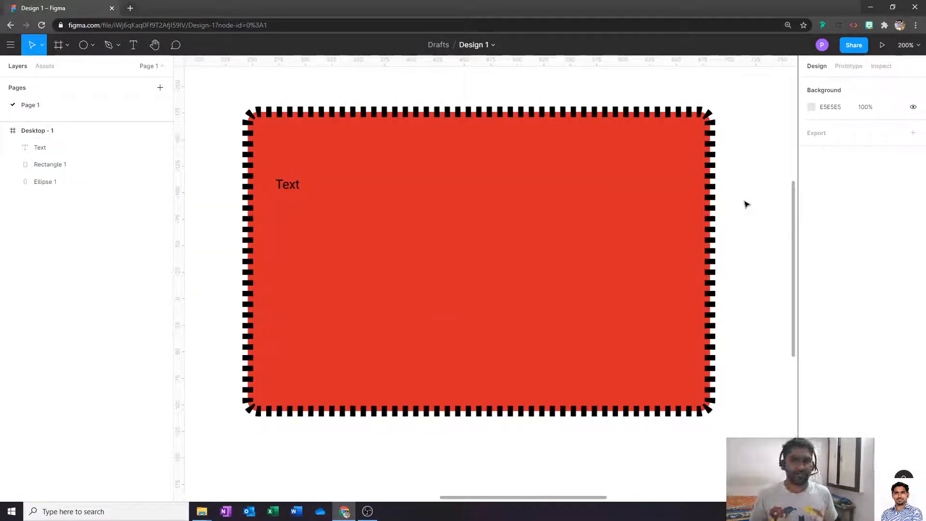
left_click(284, 185)
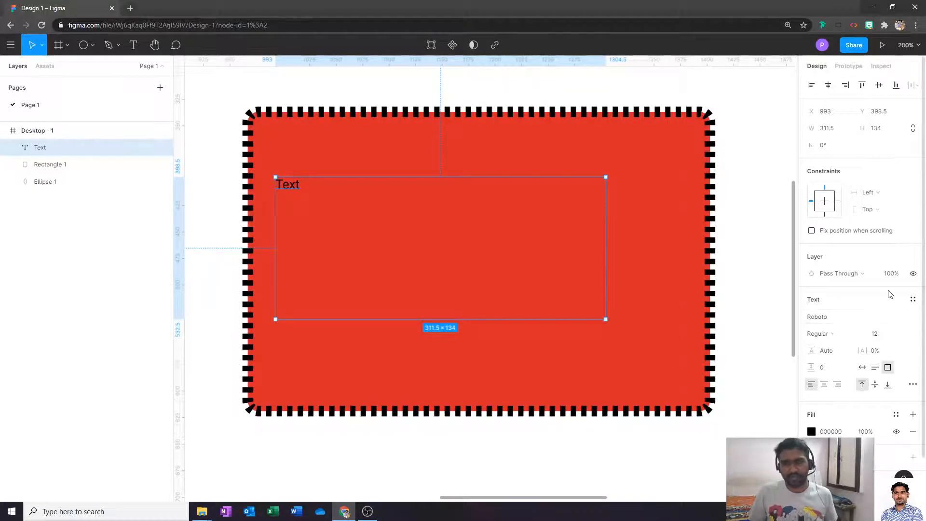
- Try right and center text alignment, then set it to left
scroll(802, 248, "down", 1)
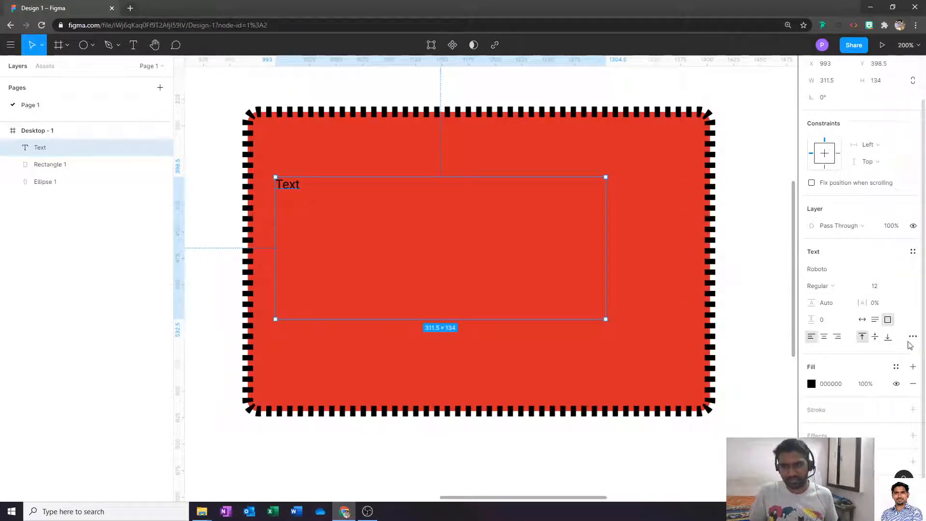
left_click(838, 338)
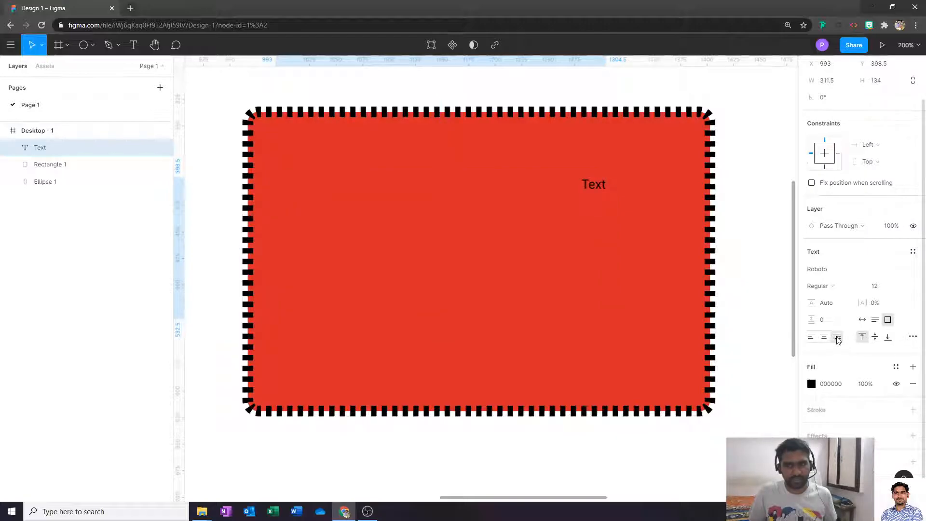
left_click(825, 337)
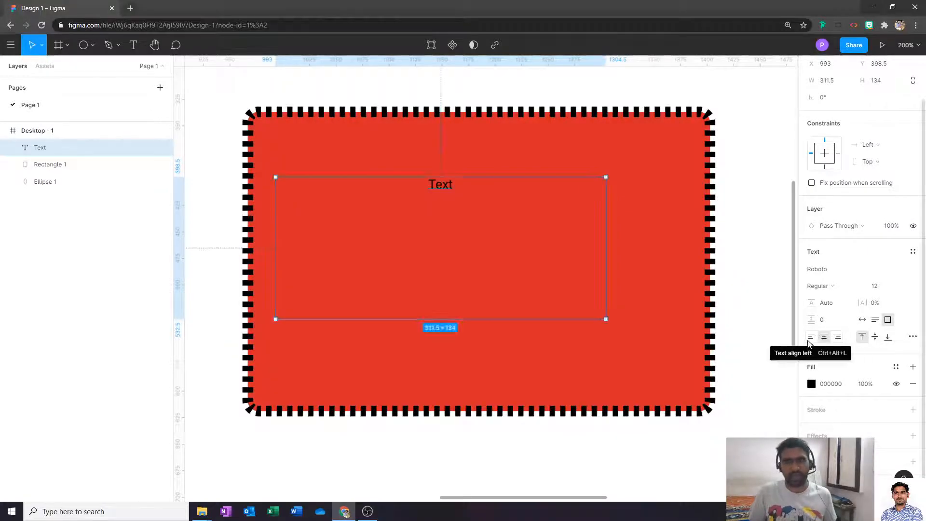
left_click(811, 340)
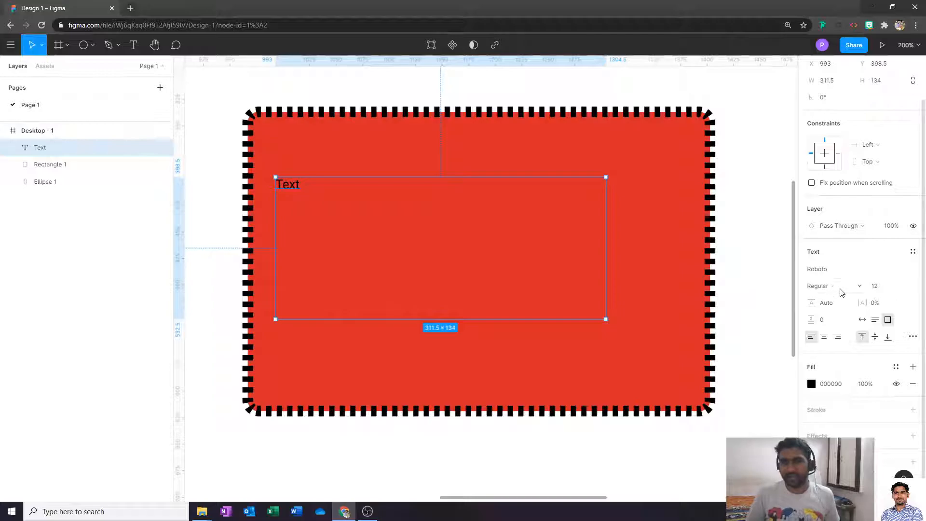
- Set the Text label to Roboto Bold at size 72
left_click(905, 286)
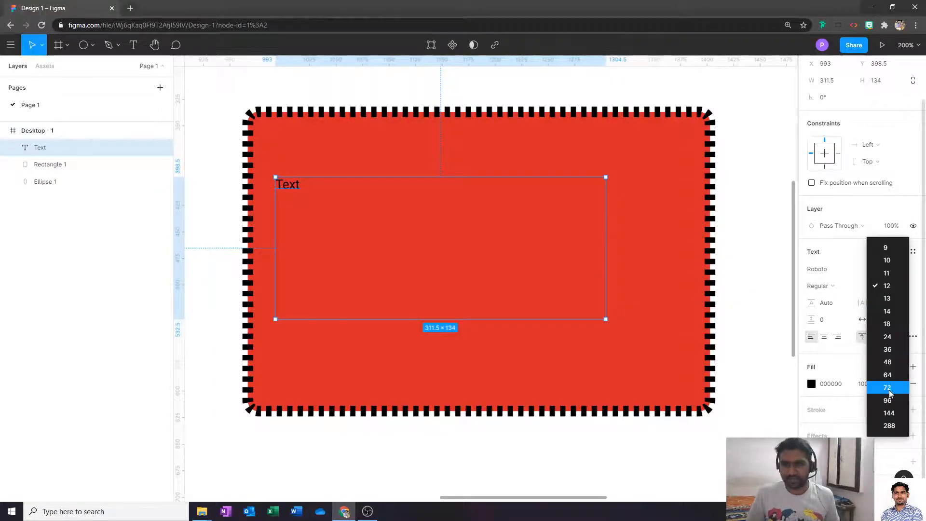
left_click(889, 388)
left_click(837, 287)
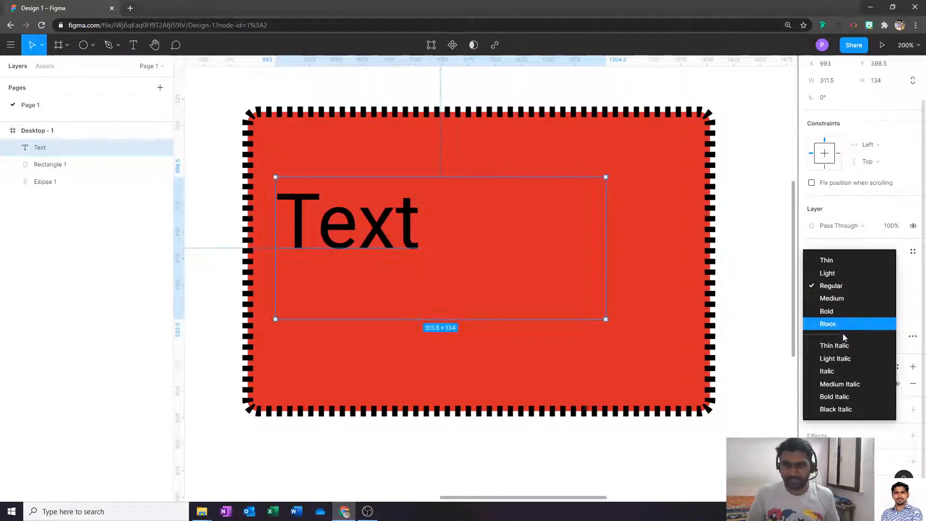
left_click(846, 310)
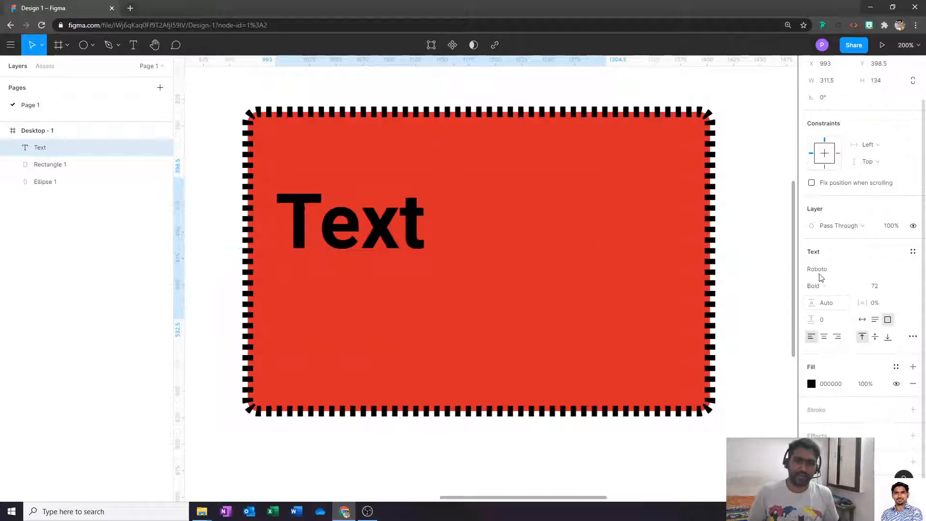
left_click(915, 269)
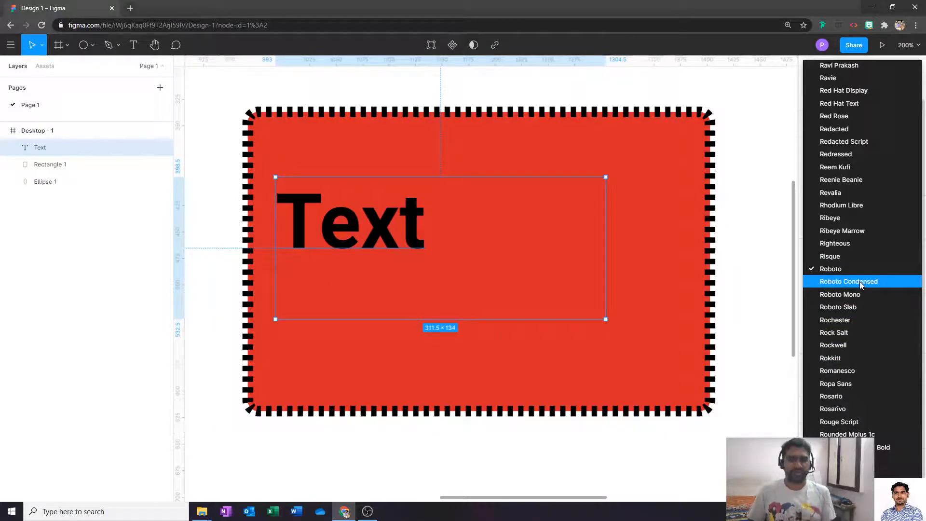
left_click(763, 304)
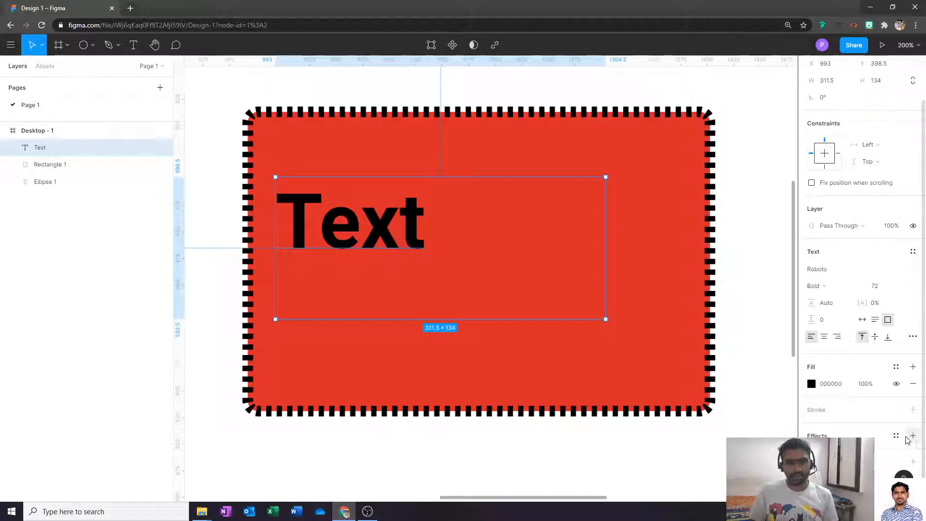
left_click(837, 304)
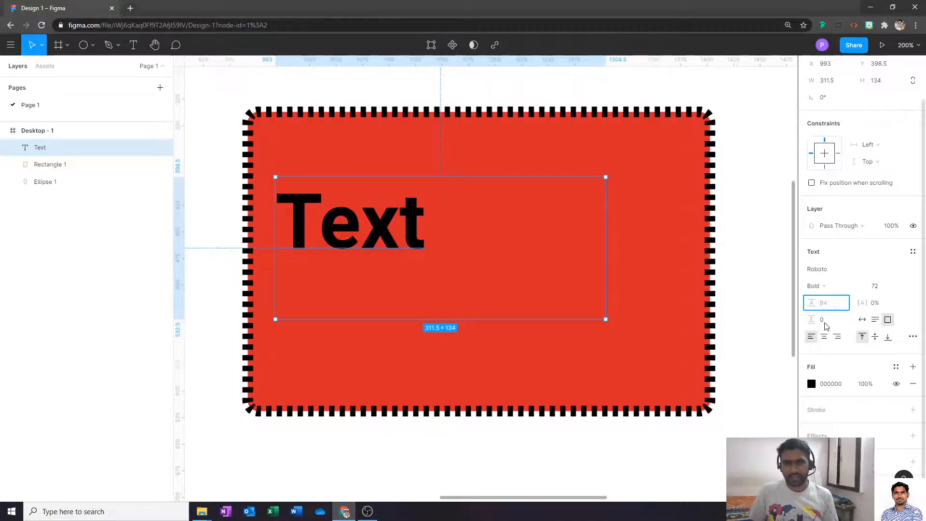
- Give the text 20% letter spacing and a line height of 50
left_click(879, 304)
type("20")
key("Return")
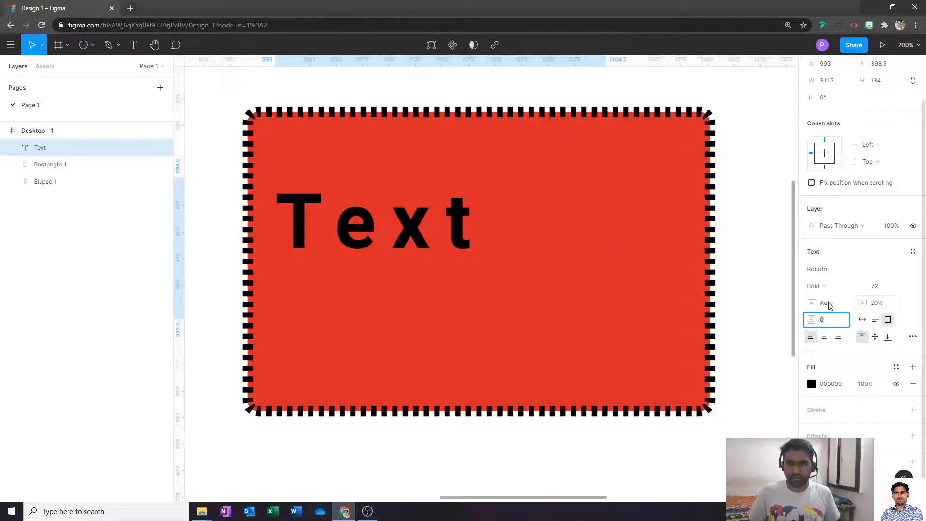
left_click(830, 303)
type("50")
key("Return")
- Add a second line reading 'Text' to the label
double_click(475, 222)
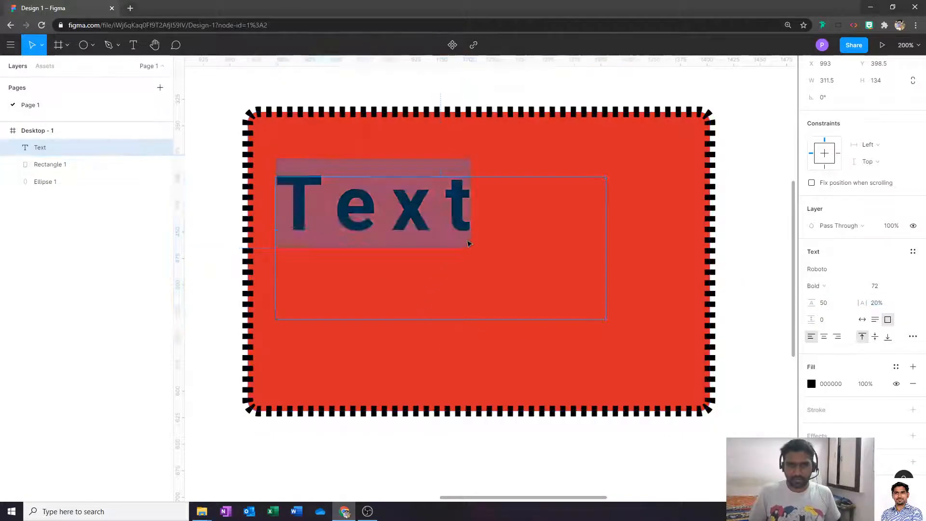
key("Return")
type("Text")
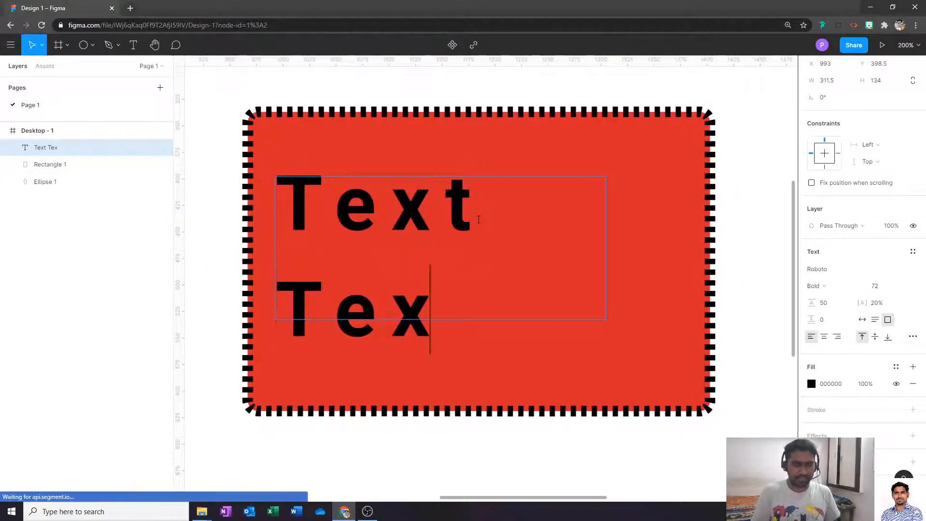
key("Escape")
- Try a 5000 line height, then enlarge the text box and move it up-left
left_click(825, 304)
type("5000")
key("Tab")
type("---")
key("ctrl+plus")
key("ctrl+minus")
key("ctrl+minus")
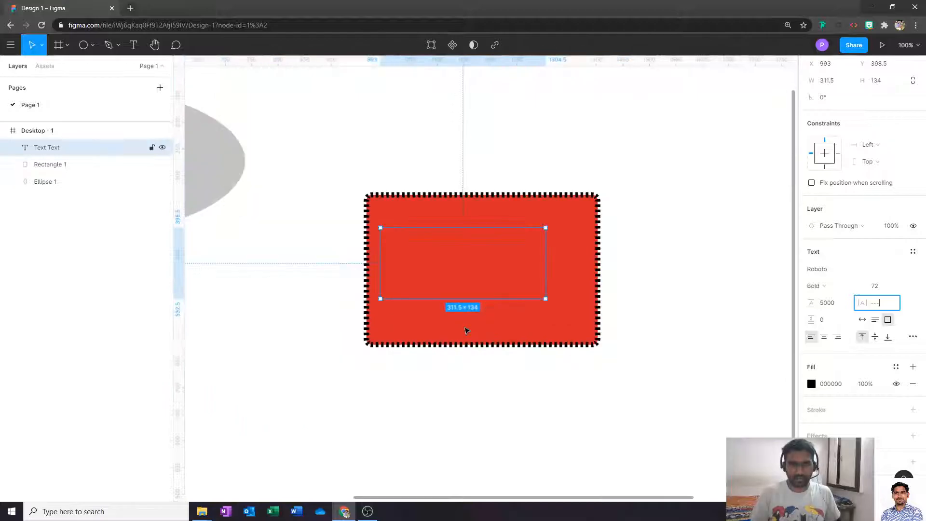
key("ctrl+minus")
key("ctrl+minus")
left_click_drag(500, 284, 577, 359)
left_click_drag(482, 283, 475, 260)
- Set line height to 50 then 100, moving the box onto the rectangle and shrinking it
left_click(840, 307)
type("50")
key("Return")
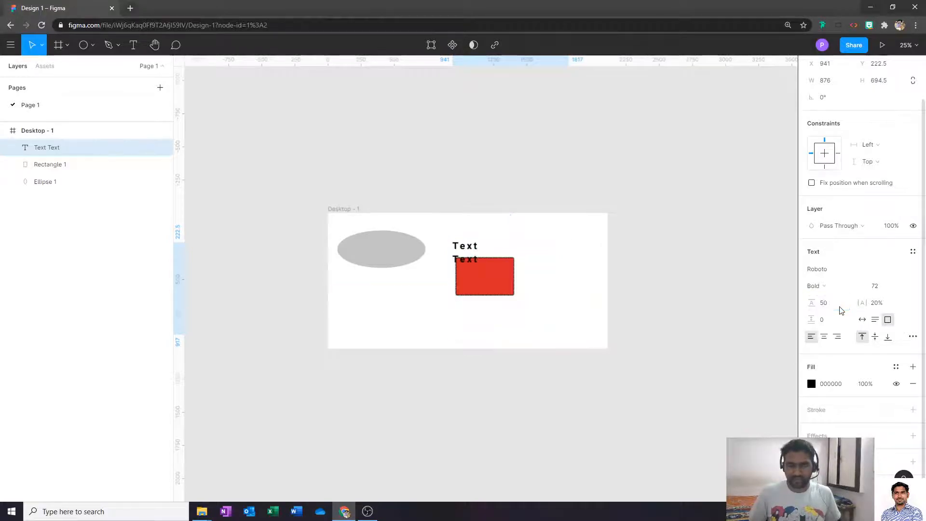
left_click_drag(483, 261, 499, 276)
left_click(840, 307)
type("100")
key("Return")
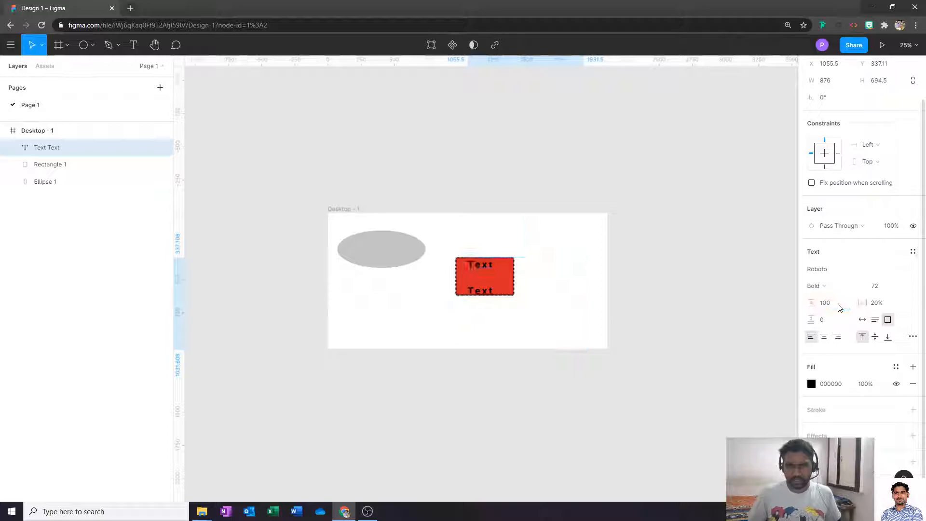
left_click_drag(584, 350, 544, 311)
left_click(574, 313)
- Reset the line height to Auto and set the font size to 36
key("ctrl+plus")
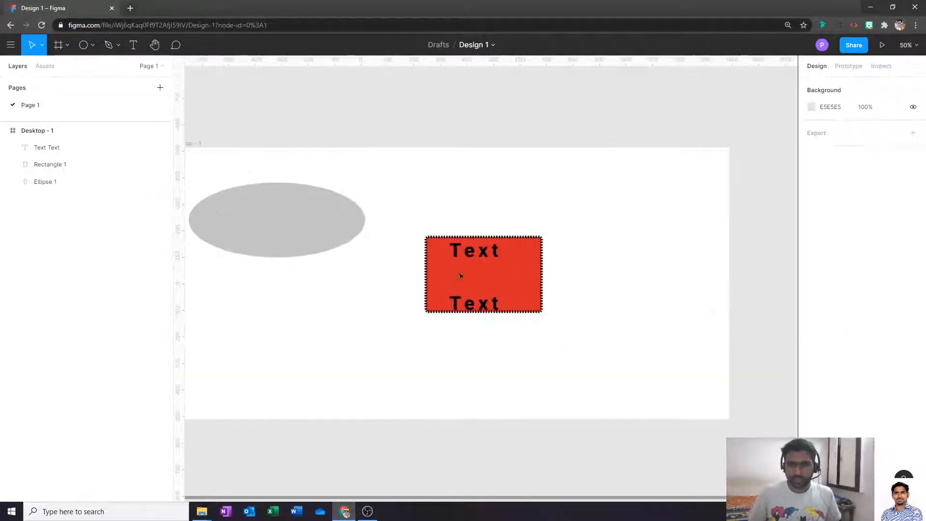
left_click(140, 147)
left_click(839, 351)
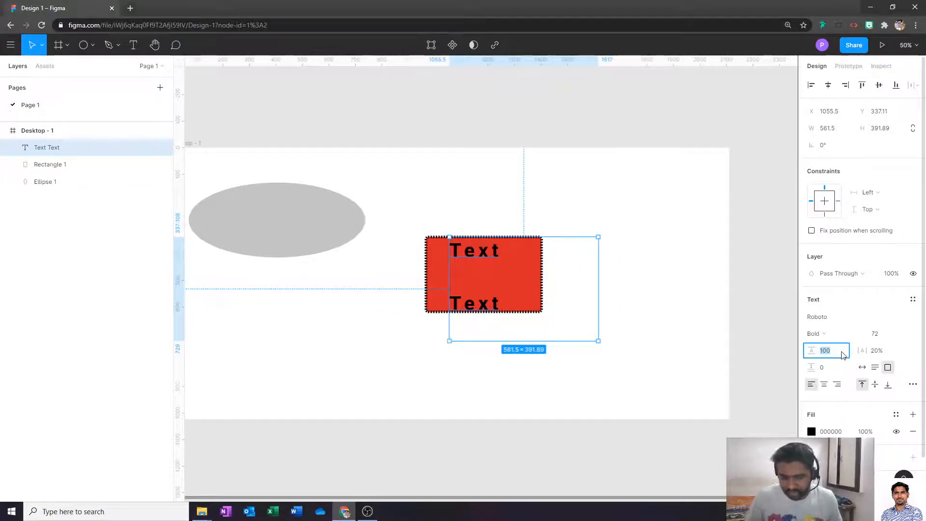
type("Au")
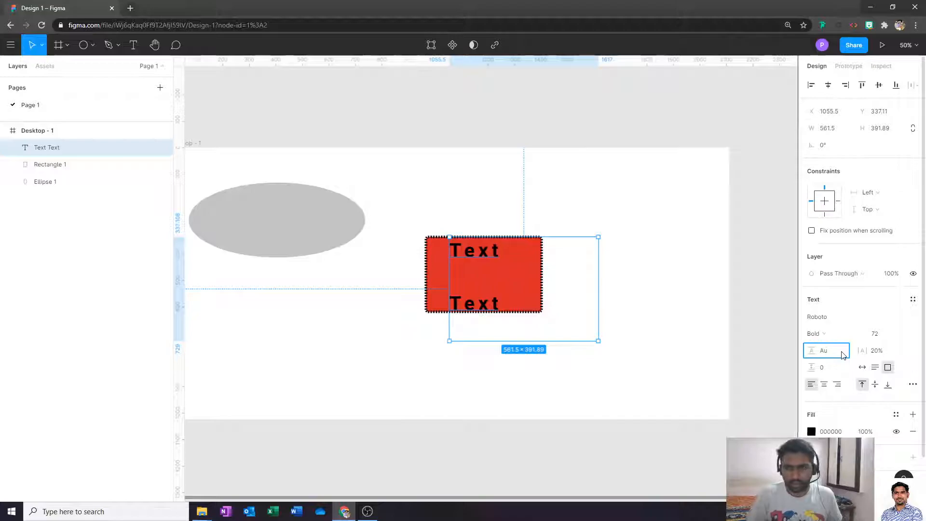
type("to")
key("Tab")
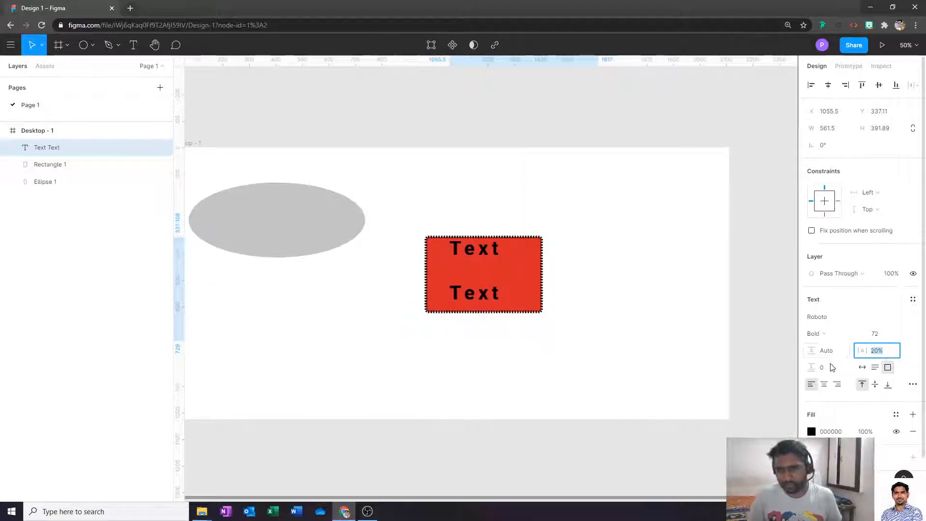
left_click(904, 336)
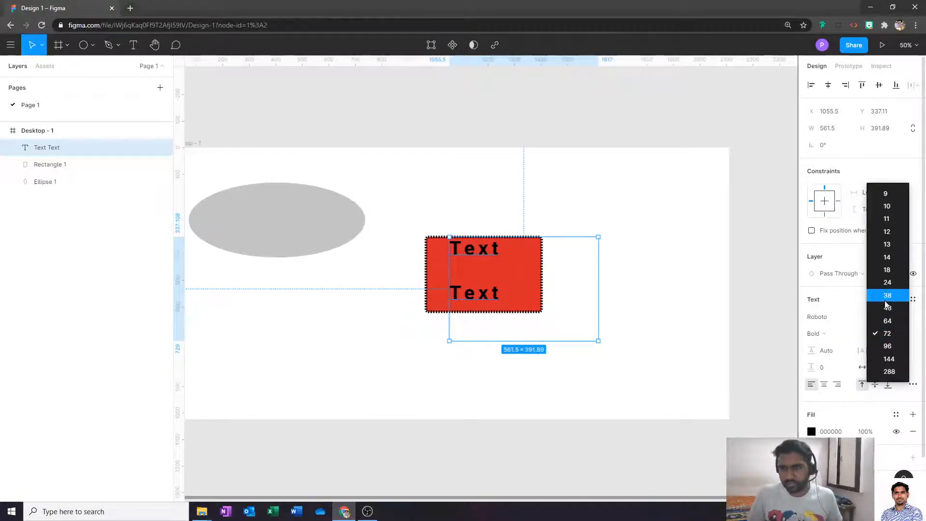
left_click(889, 295)
- Move the text lower inside the red rectangle and set its box to auto height
left_click(443, 270)
left_click(461, 260)
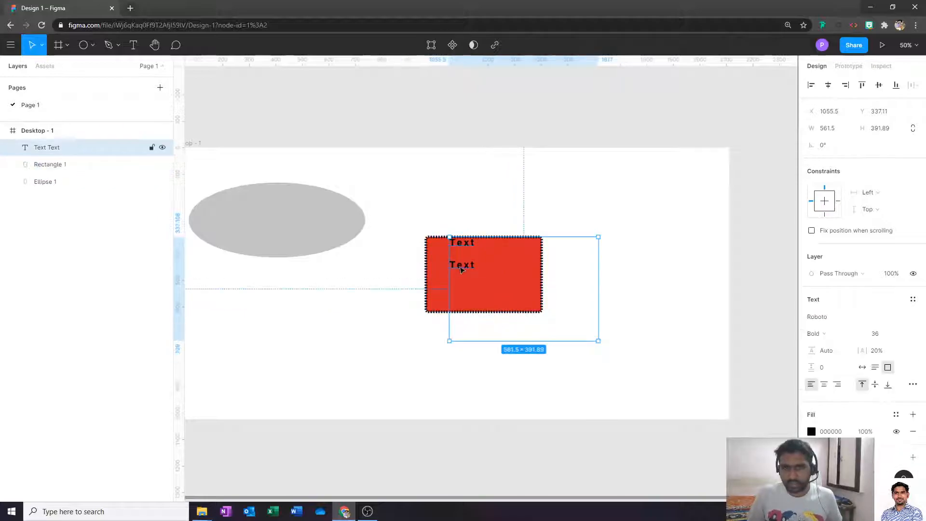
left_click_drag(463, 265, 463, 276)
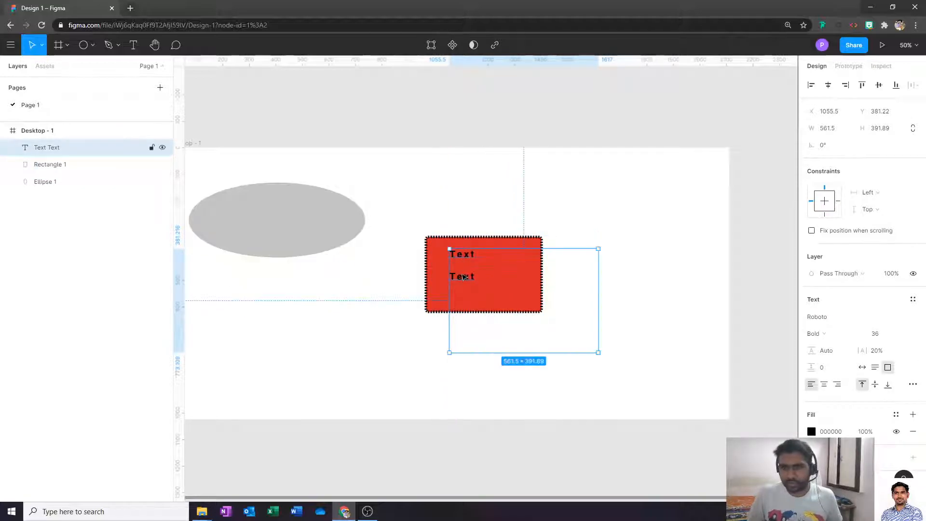
left_click(875, 368)
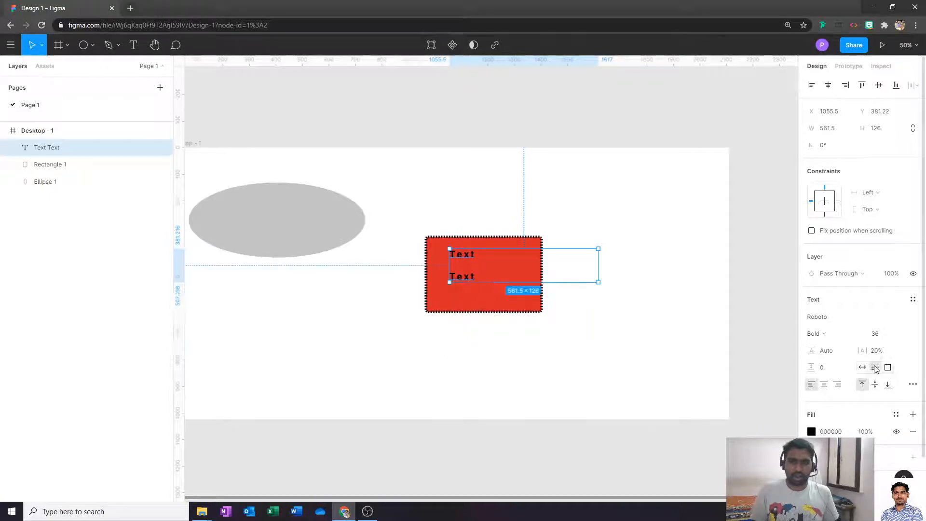
- Append filler lines 'db;pfgbk', 'fnbfngfhn' and a long 'nfnhg…' string to the Text layer
double_click(431, 257)
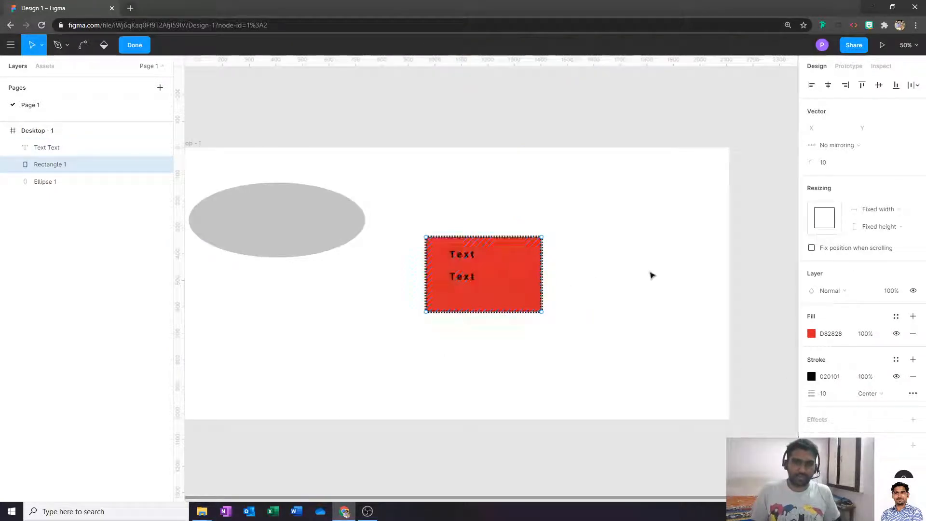
key("Escape")
double_click(465, 277)
left_click(485, 277)
type("db;pfgbk")
key("Return")
type("f")
key("Return")
type("nbfngfhn")
key("Return")
type("nfnhgfngfhnfn")
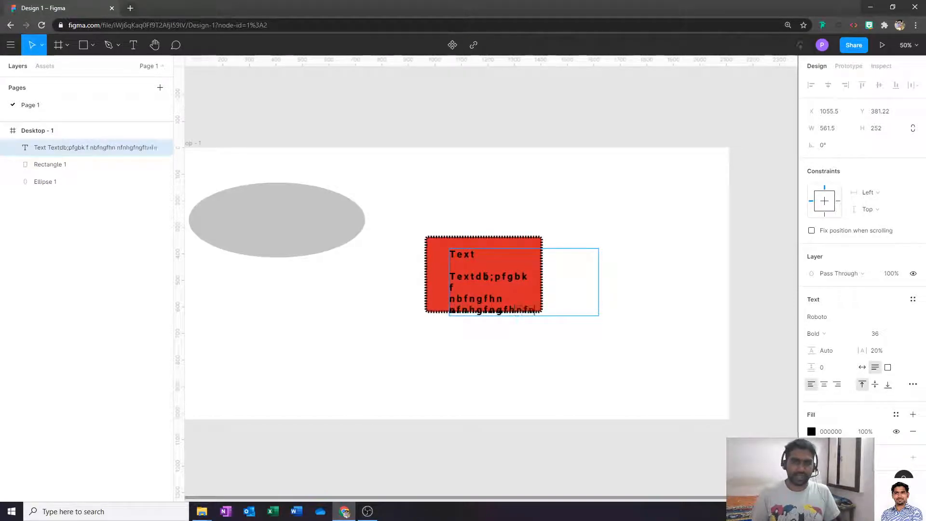
type("ghfnghfnghnghnghnghngh")
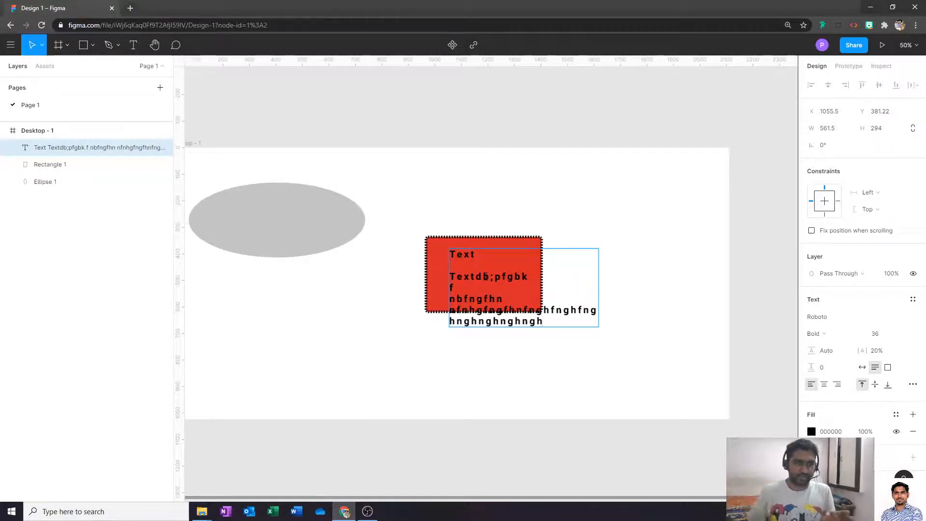
key("Escape")
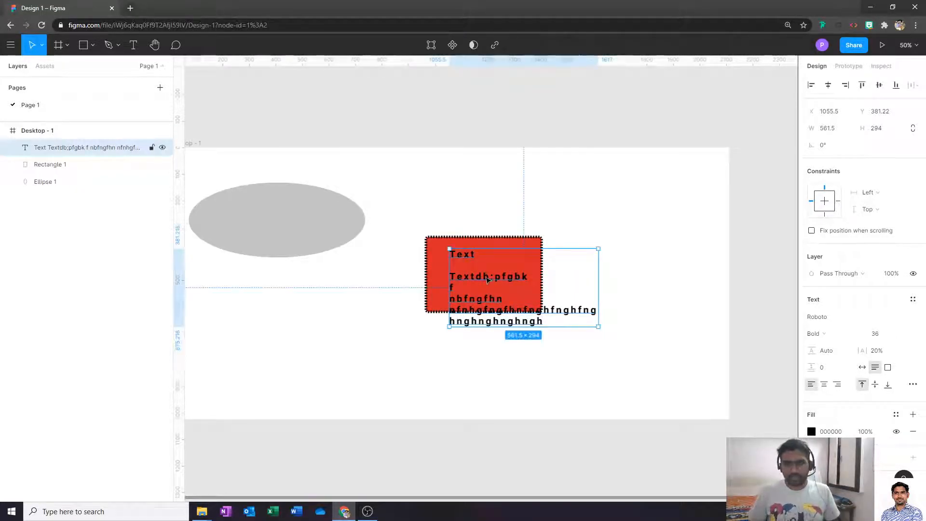
- Switch the text box to Auto width and replace its content with two new filler lines
left_click(862, 368)
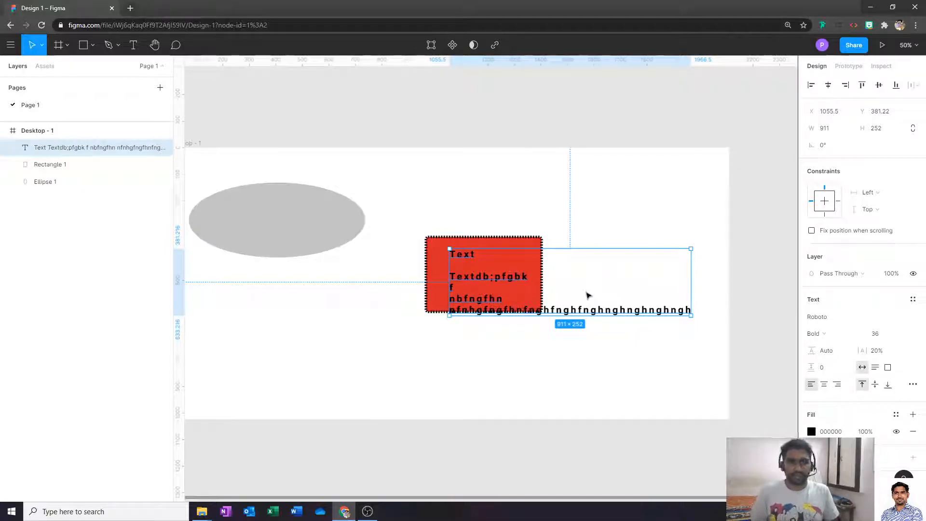
double_click(631, 313)
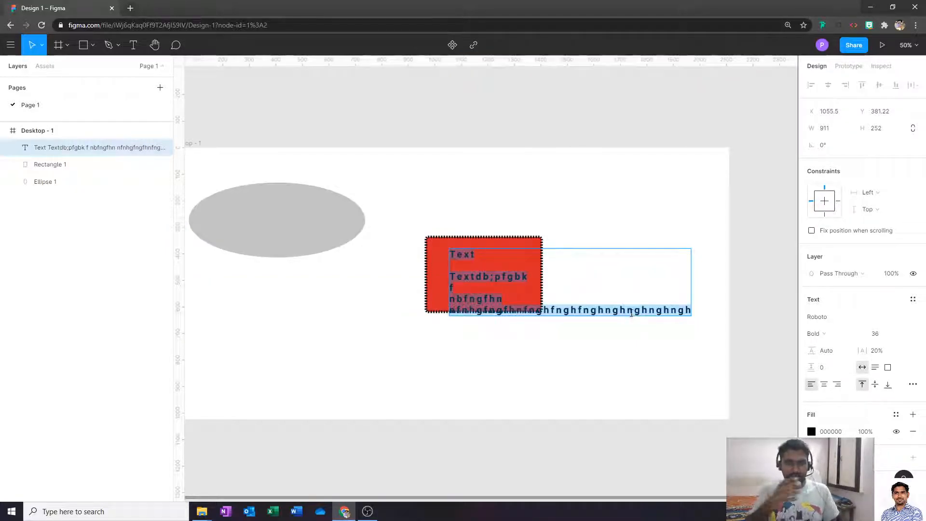
type("0sdlfkgodp")
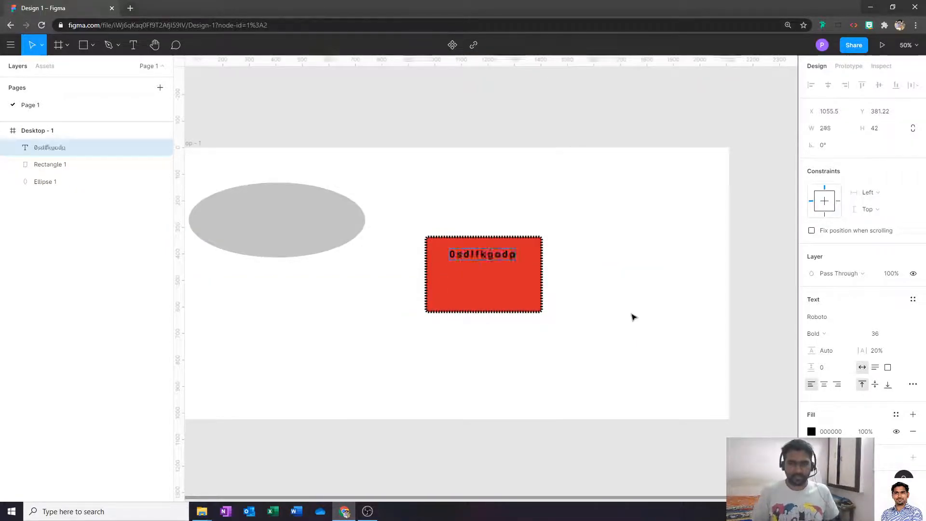
type("jvlfdjgofdb]")
key("Return")
type("fhfgnkghj")
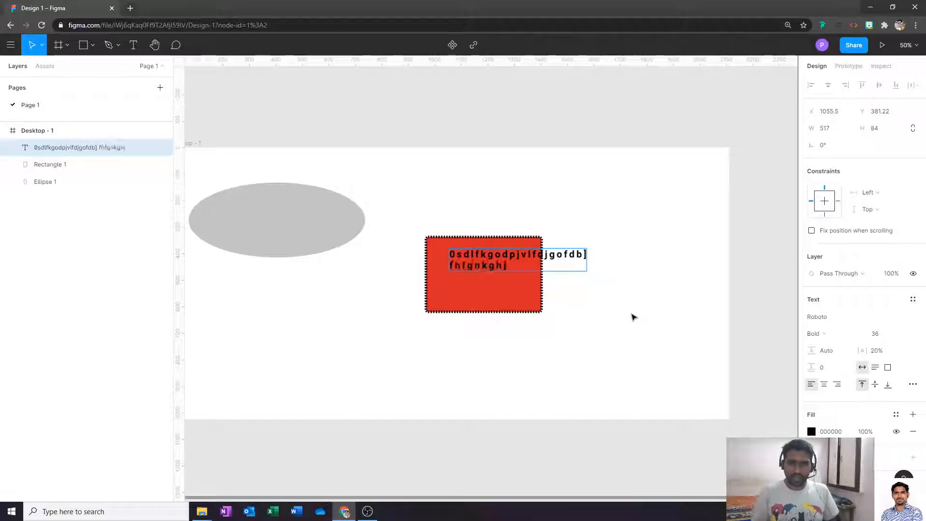
type("nghnkhjlkngfh;kmnlgfhnmghfnmhgfn")
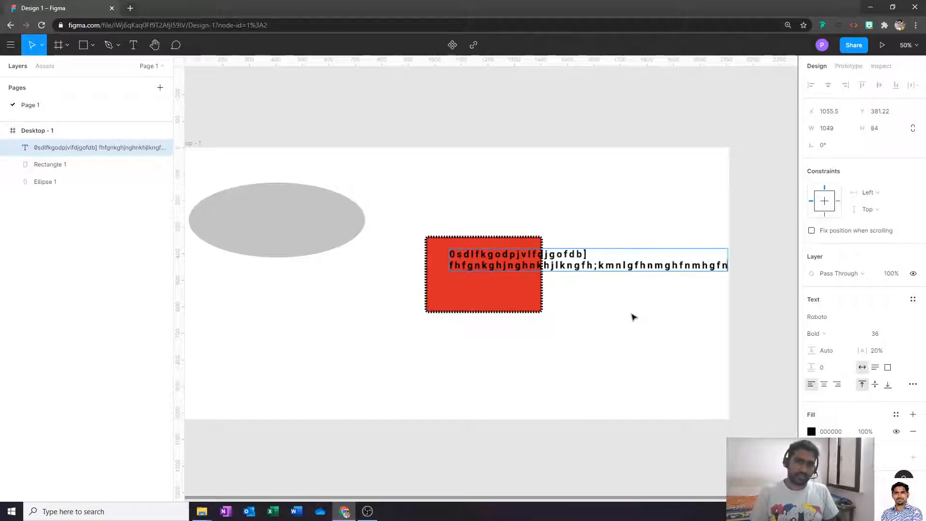
type("lgfhn")
- Slide the auto-width filler text left over the red rectangle, then reselect it
key("Escape")
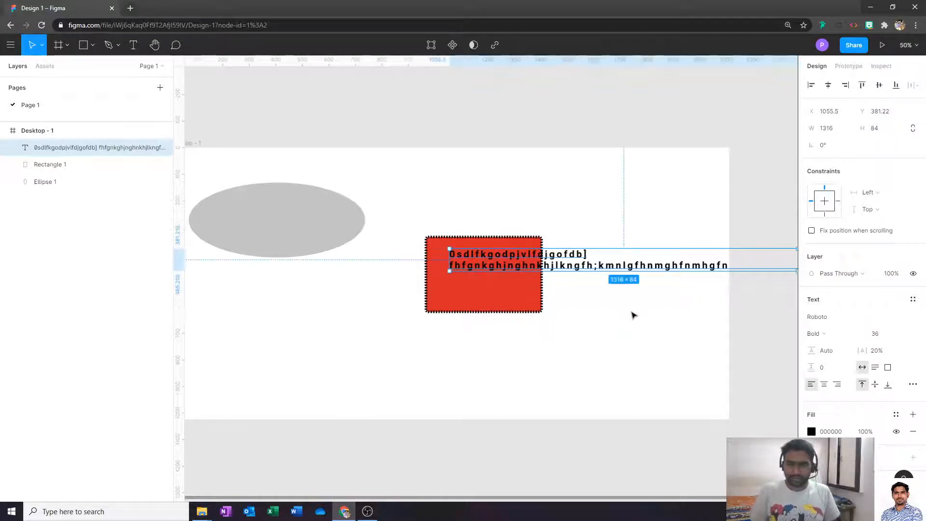
left_click_drag(602, 264, 518, 264)
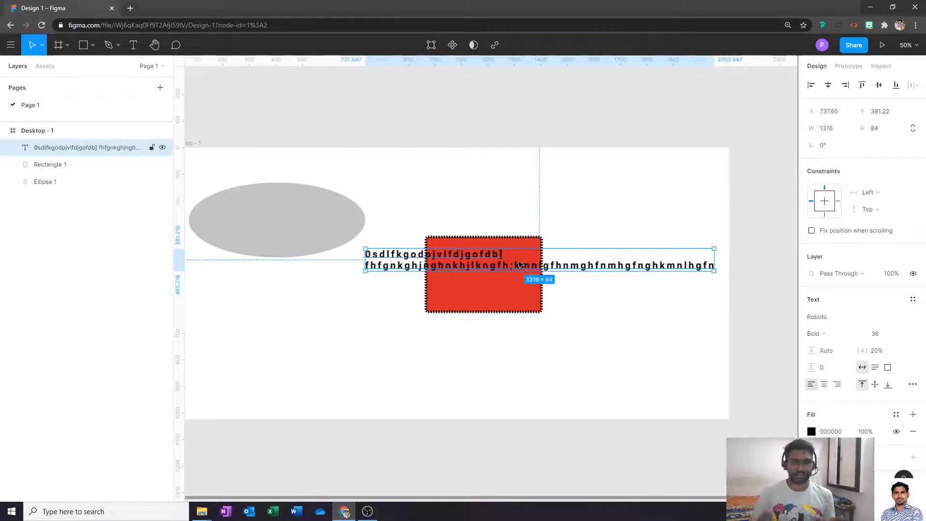
left_click(554, 342)
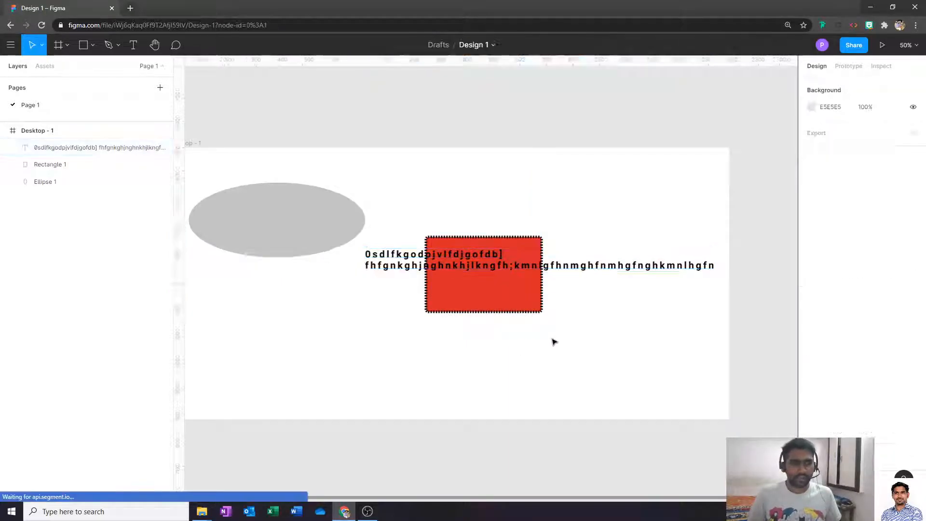
left_click(460, 254)
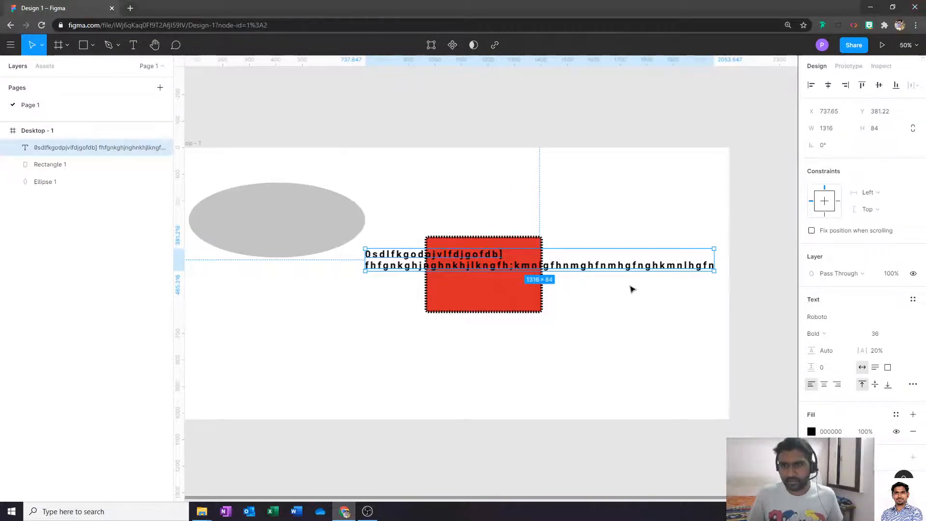
scroll(861, 347, "down", 1)
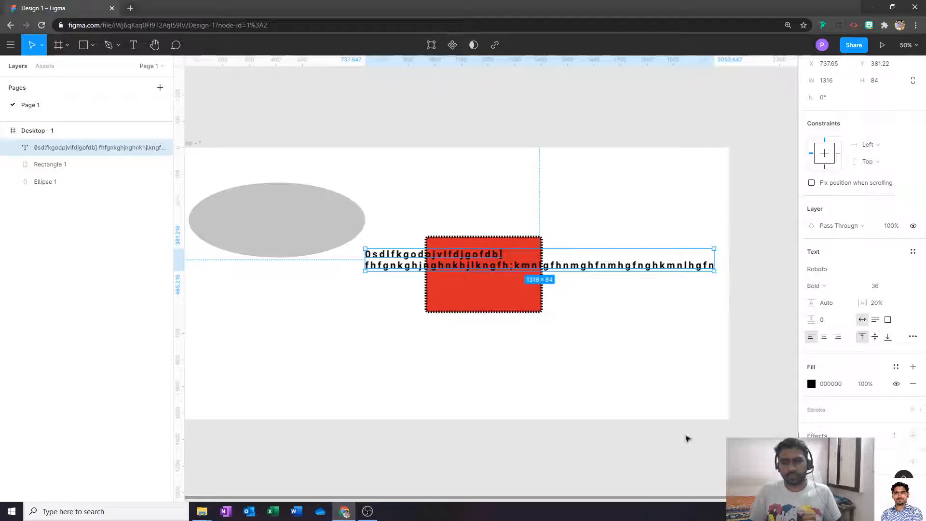
- Delete the filler text, clear Rectangle 1's red fill and dotted black stroke, and add a drop shadow
key("Delete")
left_click(515, 286)
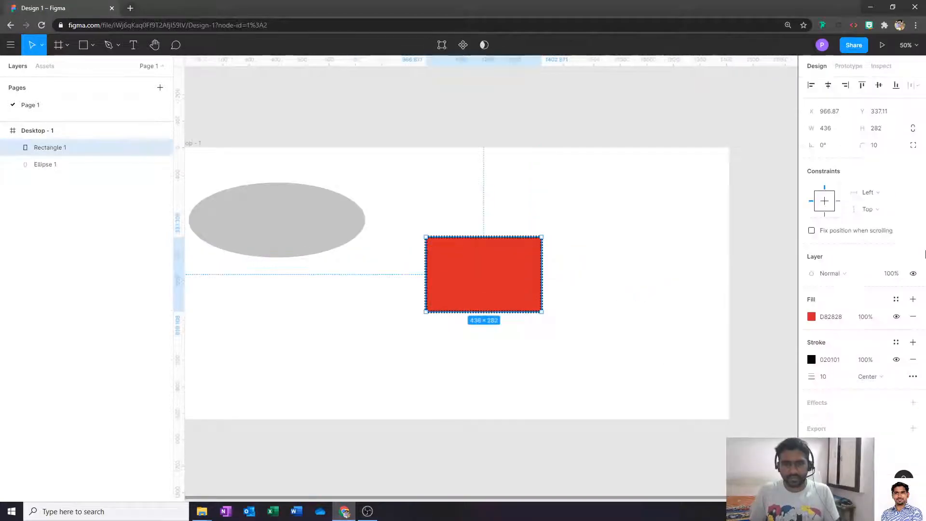
left_click(913, 316)
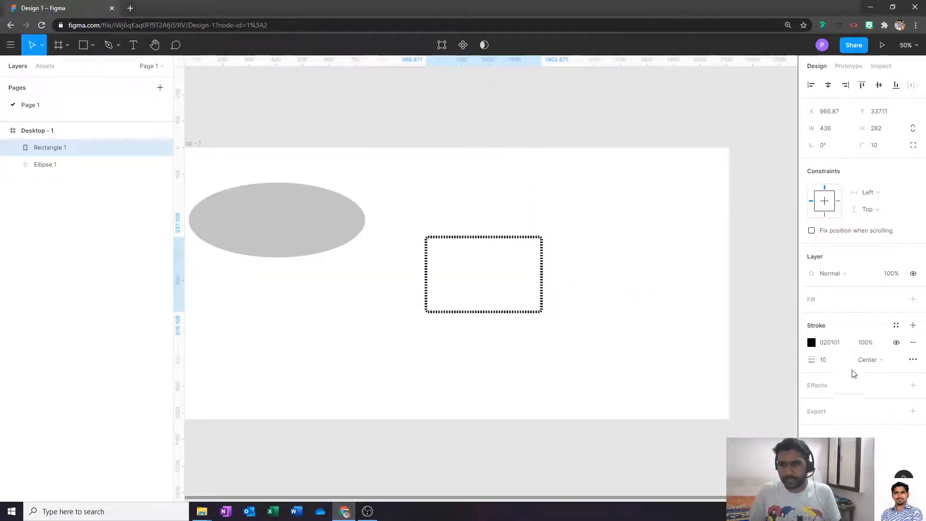
left_click(914, 343)
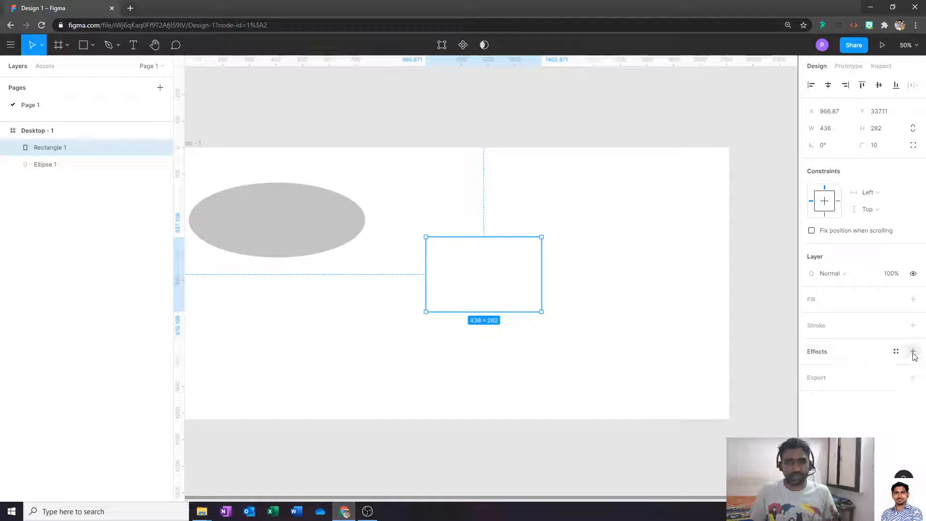
left_click(914, 352)
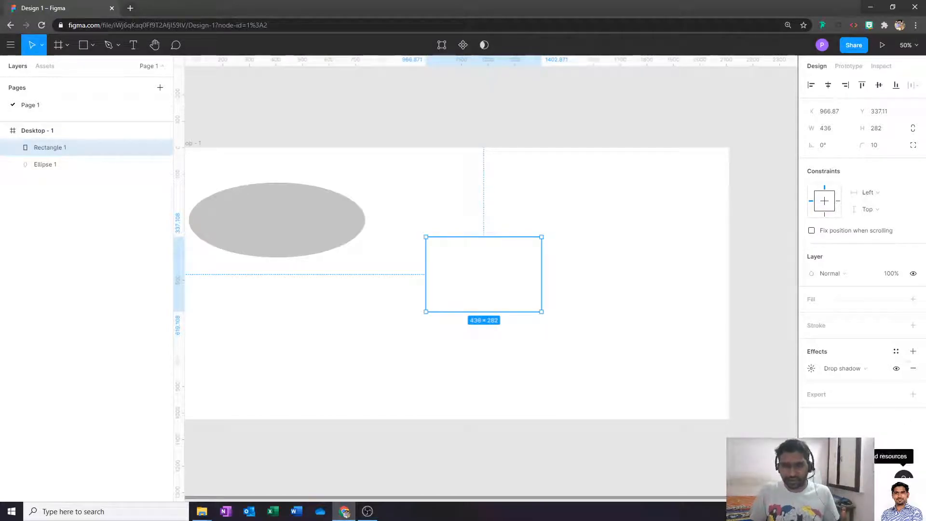
- At 100% zoom, set Rectangle 1's drop shadow X offset to 5, keeping Y 4, blur 4, black 25%
key("shift+0")
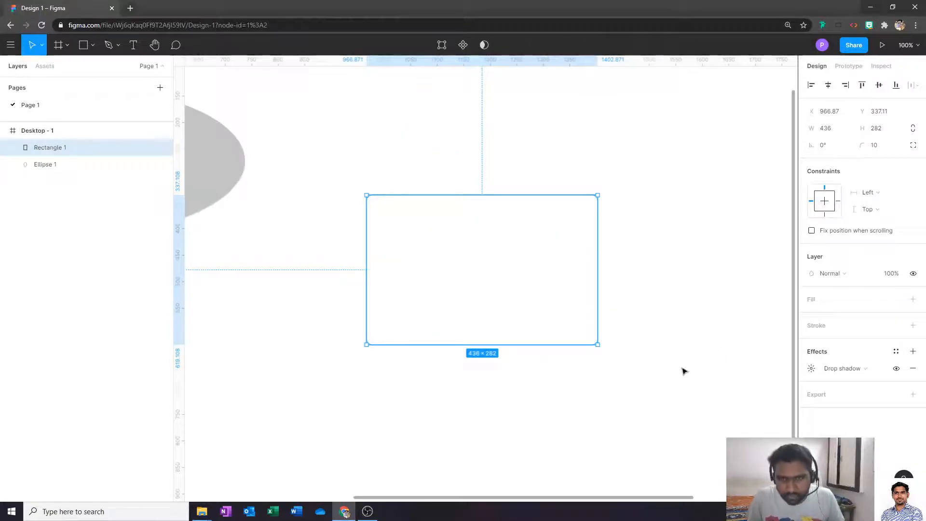
left_click_drag(683, 370, 626, 314)
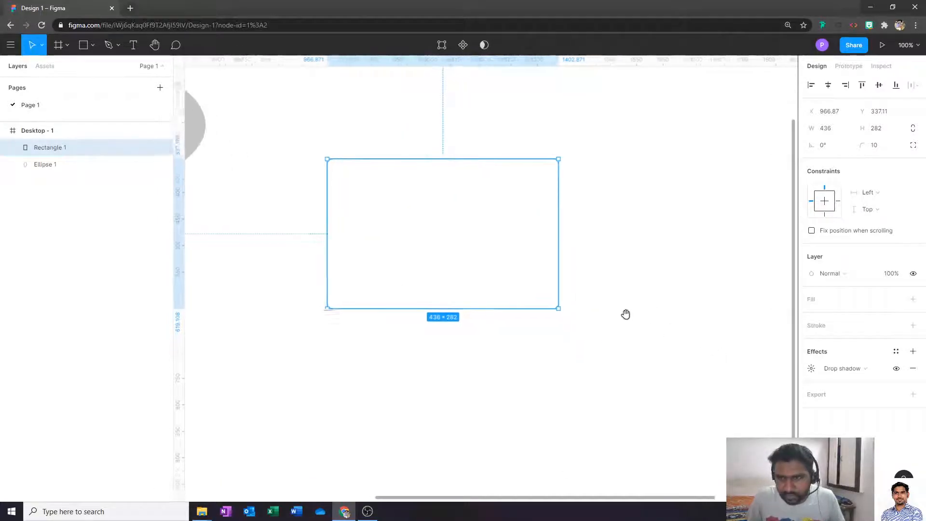
left_click(812, 370)
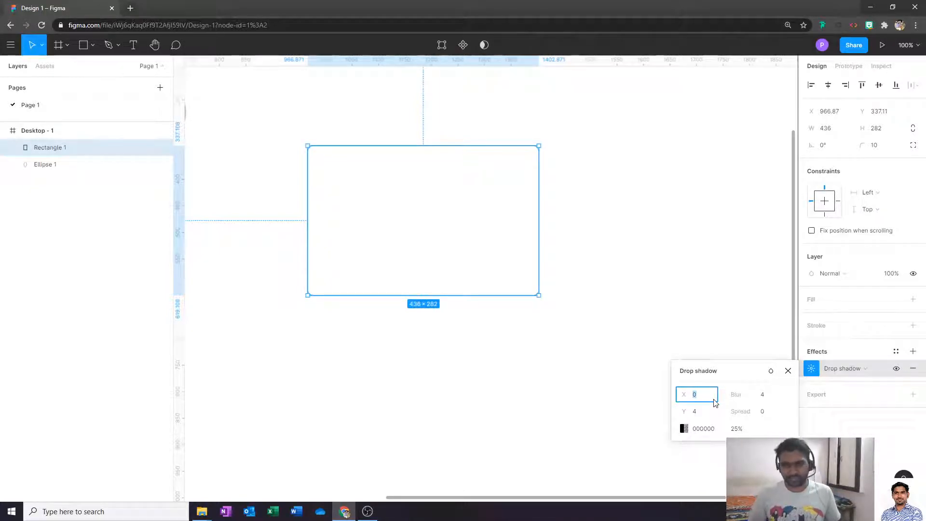
key("Tab")
key("Tab")
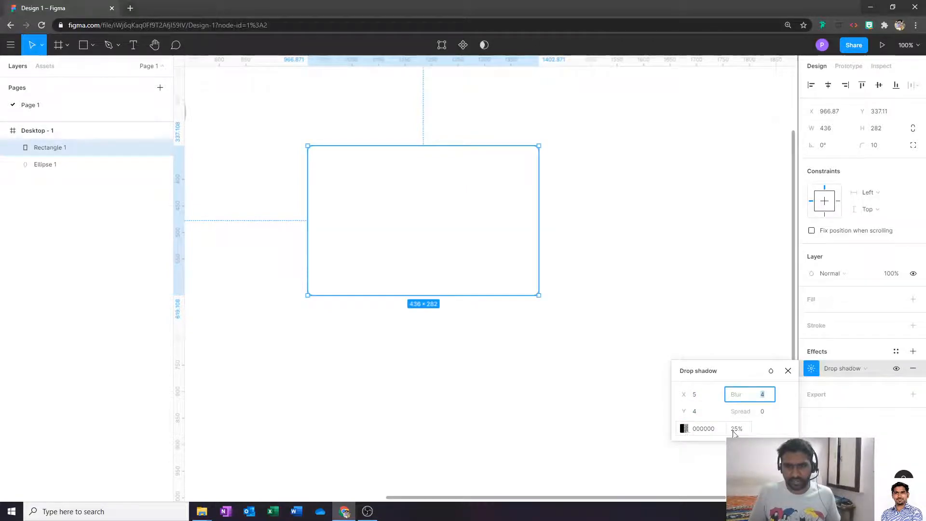
left_click(685, 429)
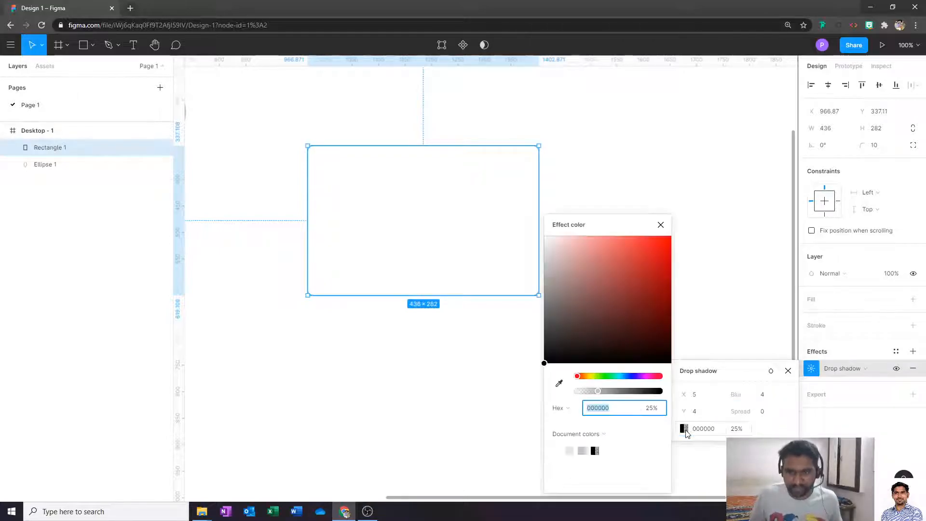
left_click(684, 429)
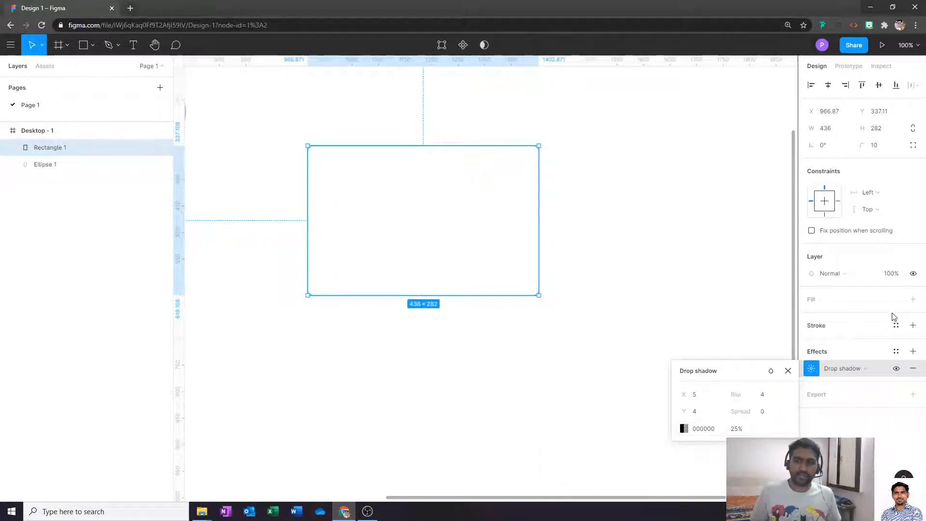
- Give Rectangle 1 a white FFFFFF fill, then bring up its drop shadow settings
left_click(914, 300)
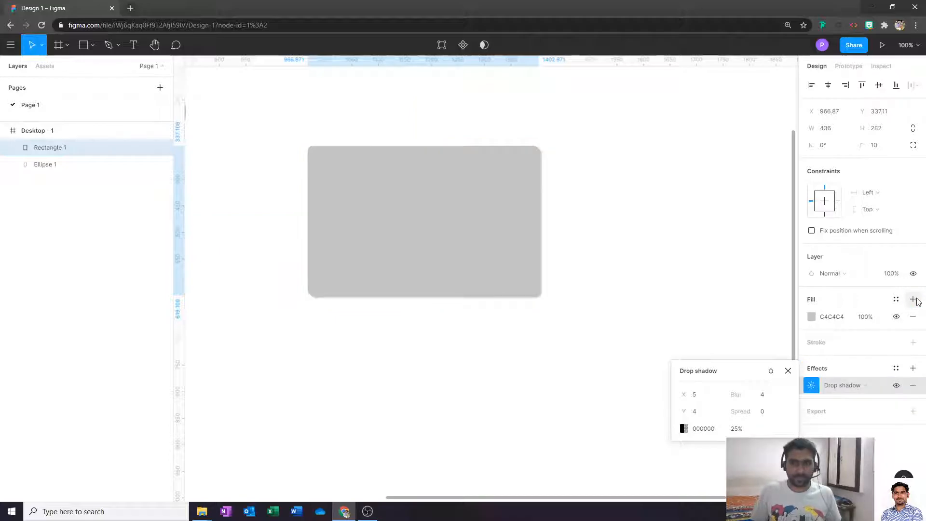
left_click(812, 317)
left_click_drag(748, 265, 644, 227)
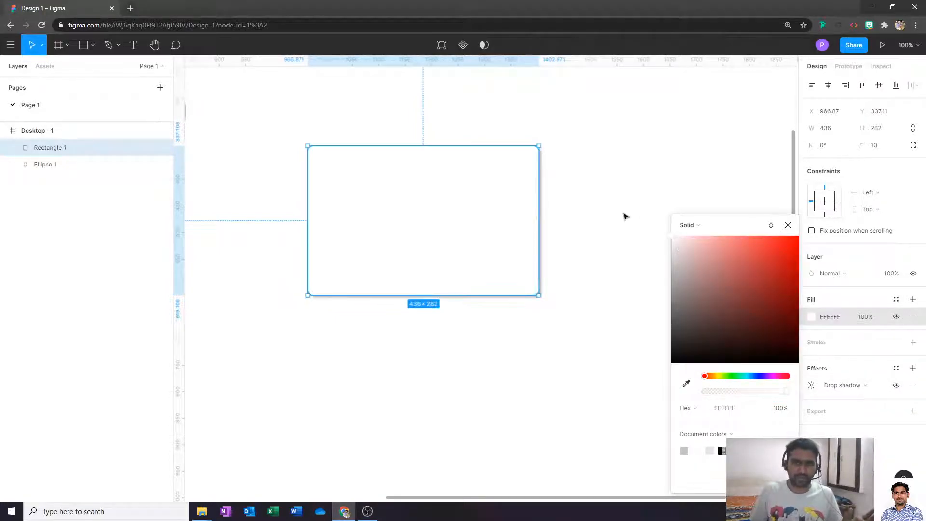
left_click(626, 220)
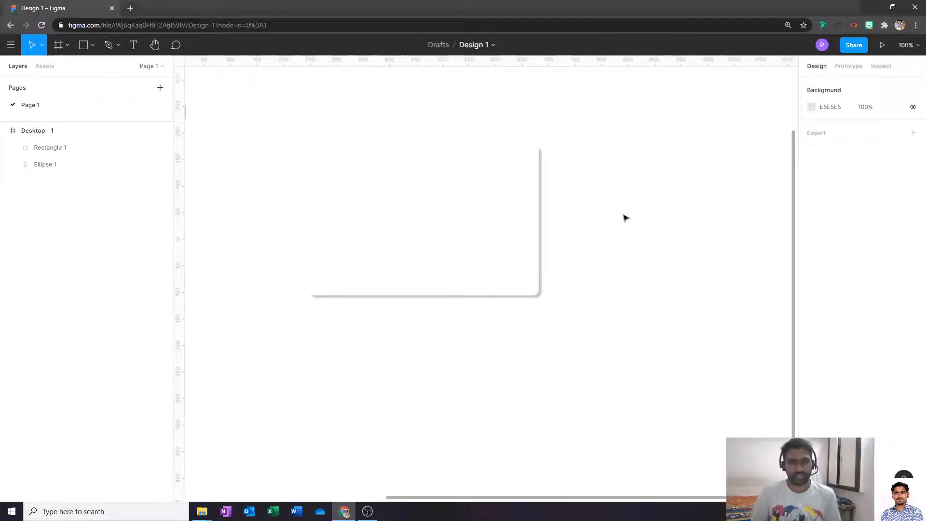
left_click(450, 225)
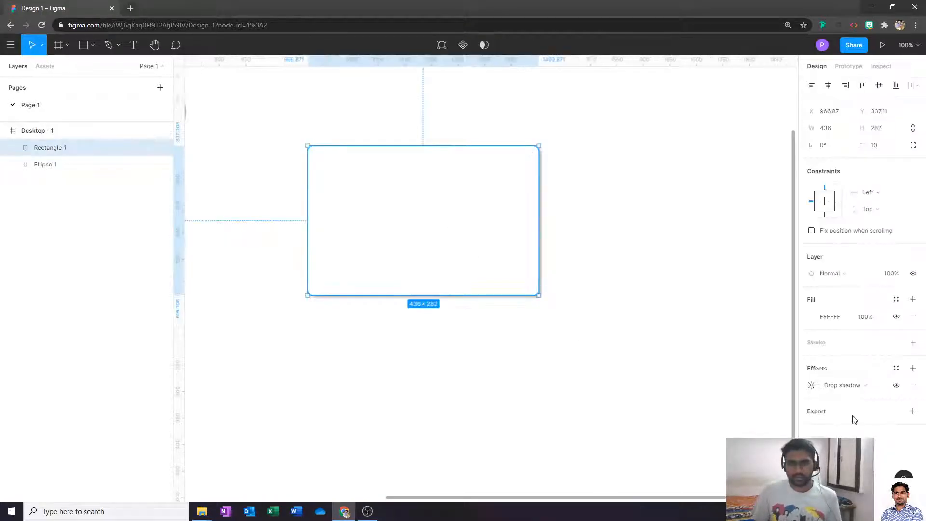
left_click(812, 386)
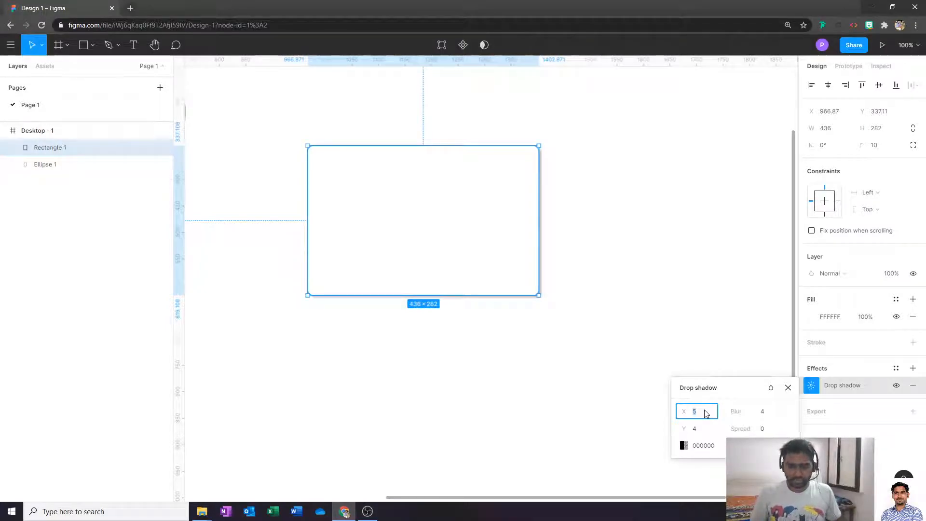
- Set the drop shadow offset to X 0, Y 0 and its blur to 10
type("0")
key("Tab")
type("0")
key("Tab")
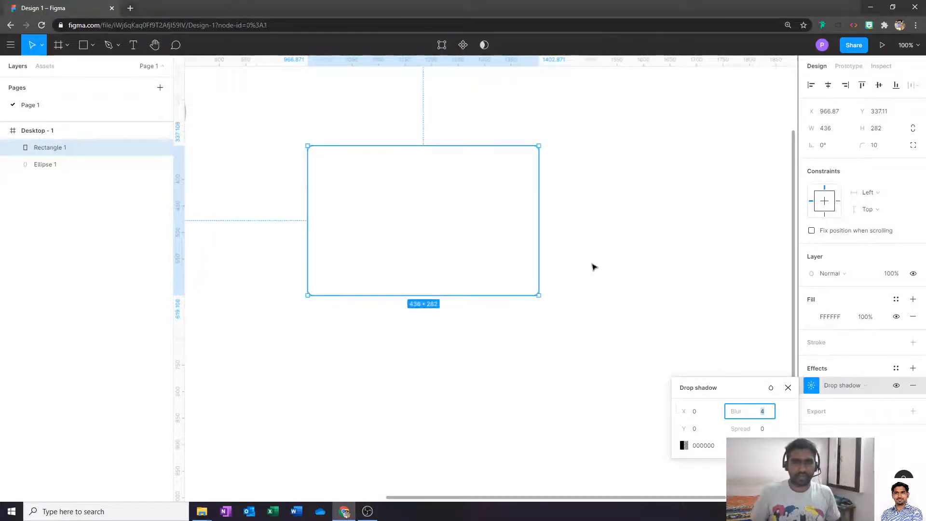
left_click(594, 267)
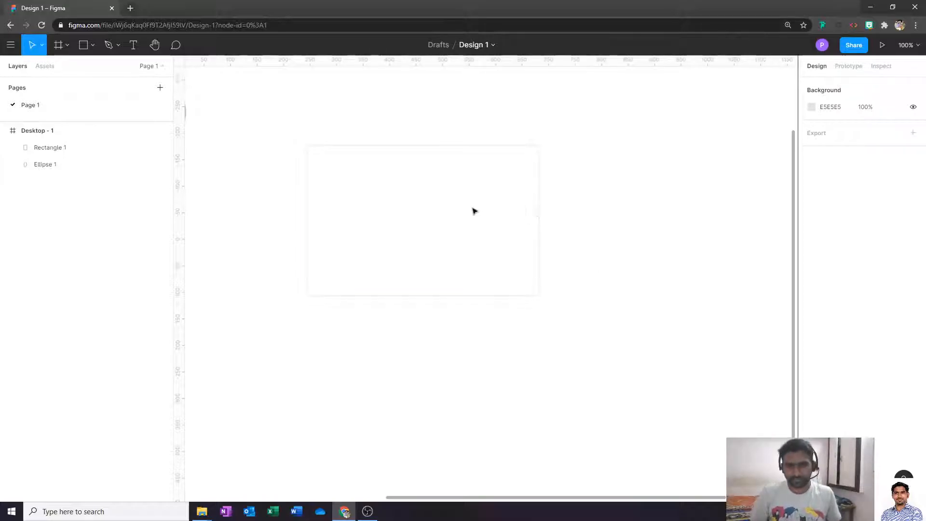
left_click(509, 212)
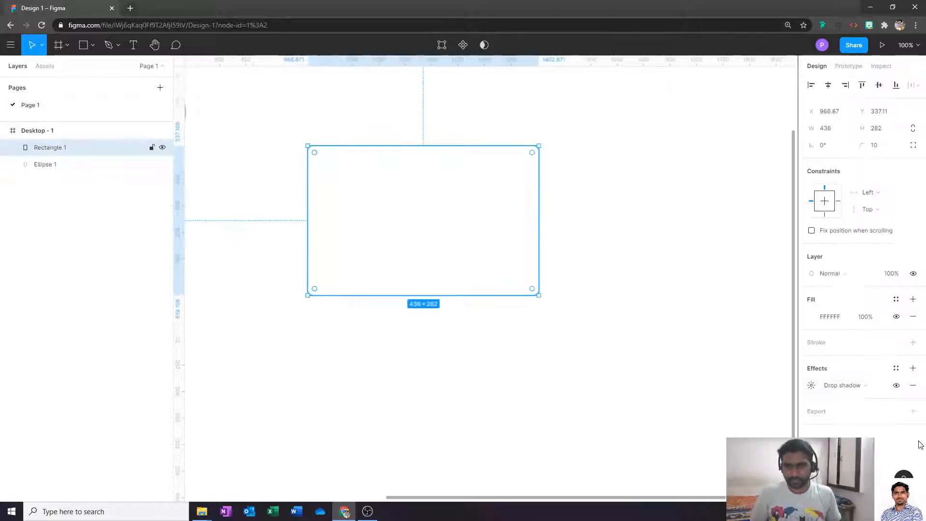
left_click(811, 385)
left_click(772, 414)
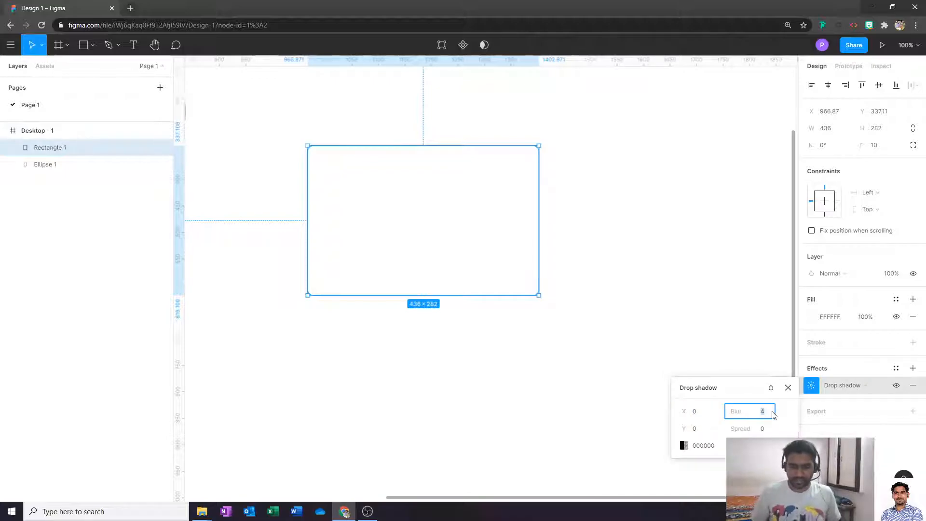
left_click(693, 300)
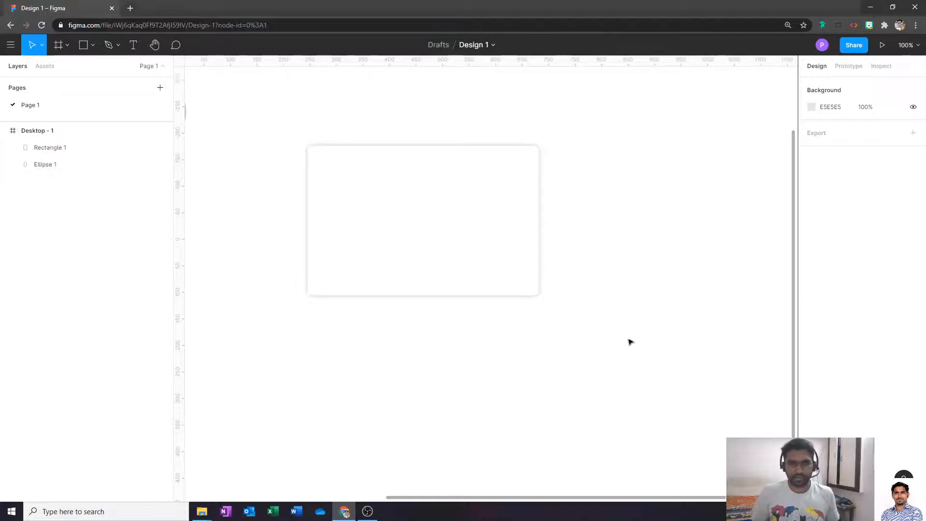
- Change the shadow colour to red F21616 and raise its opacity to 100%
left_click(468, 247)
left_click(663, 296)
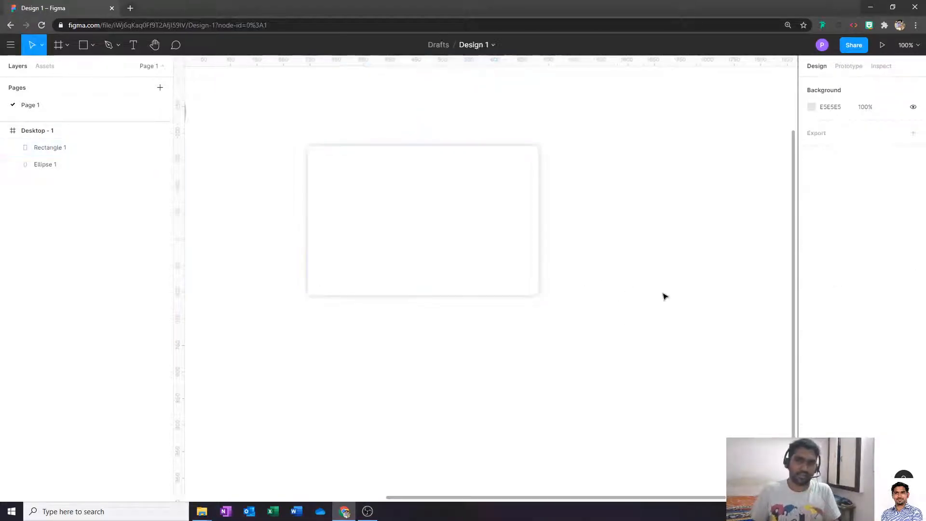
key("shift+0")
key("ctrl+minus")
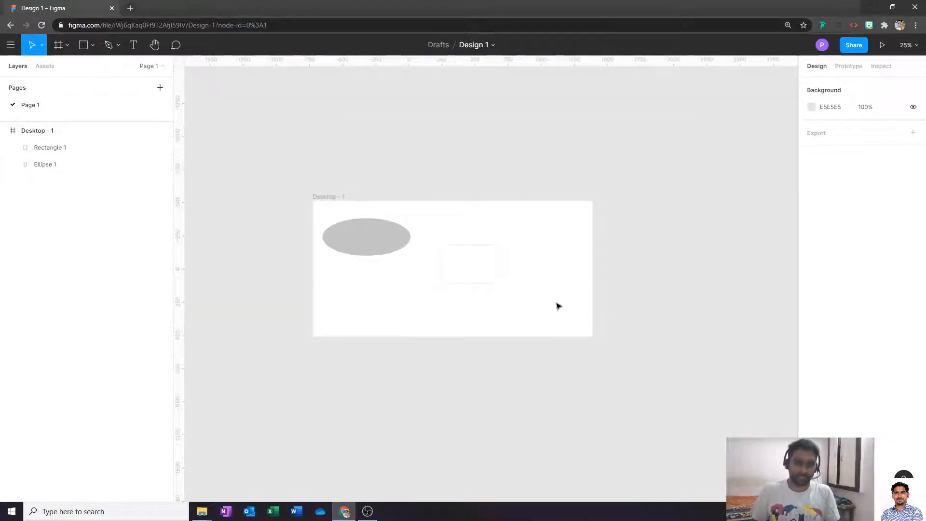
key("ctrl+plus")
key("ctrl+plus")
left_click(494, 276)
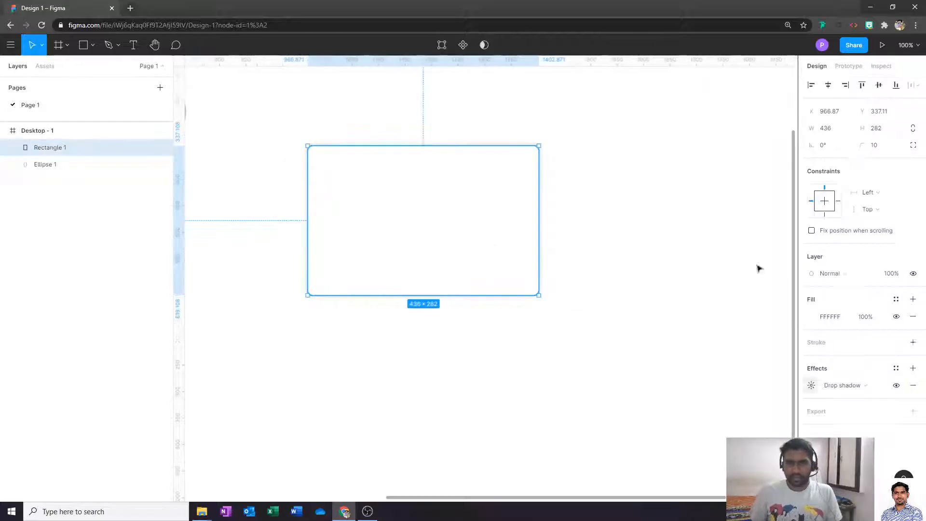
left_click(812, 385)
left_click(706, 445)
left_click(684, 446)
left_click_drag(638, 282, 660, 242)
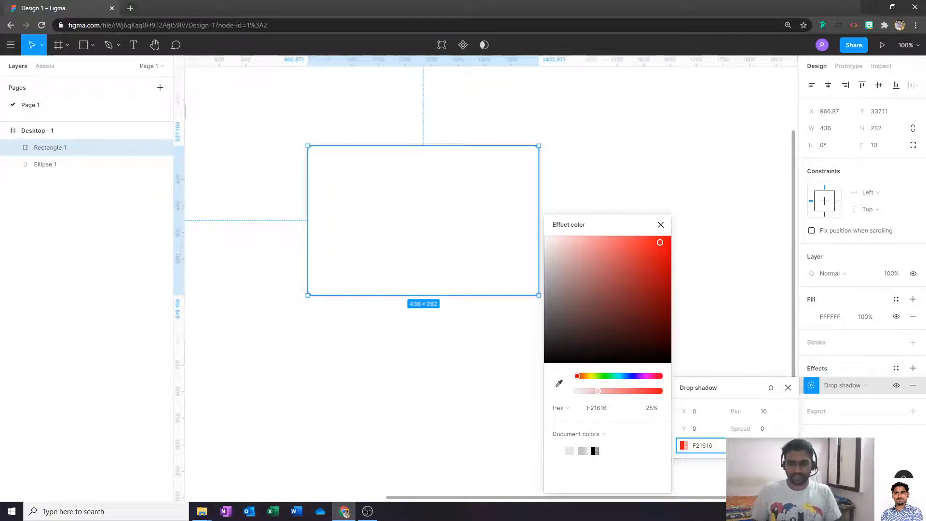
left_click_drag(598, 391, 660, 391)
left_click(694, 191)
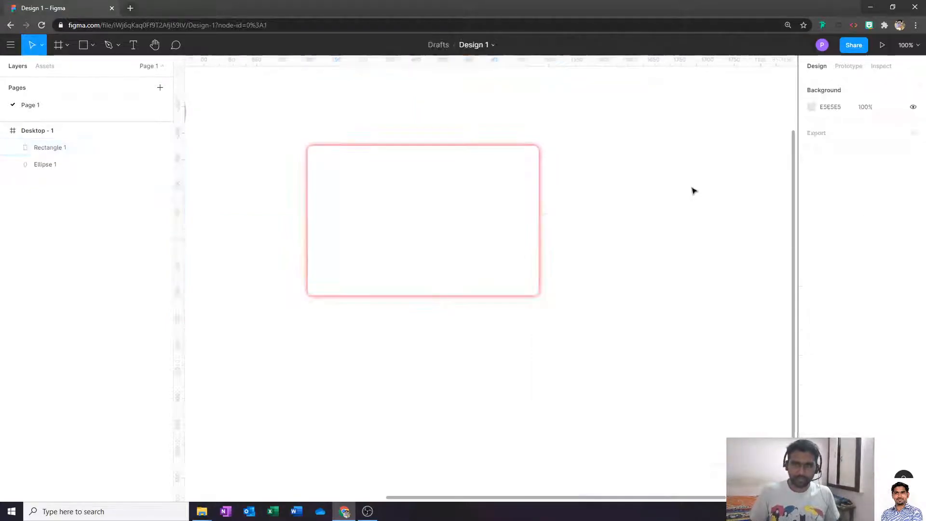
- Remove Rectangle 1's drop shadow, then zoom to 50% and pan to show the whole frame
left_click(528, 258)
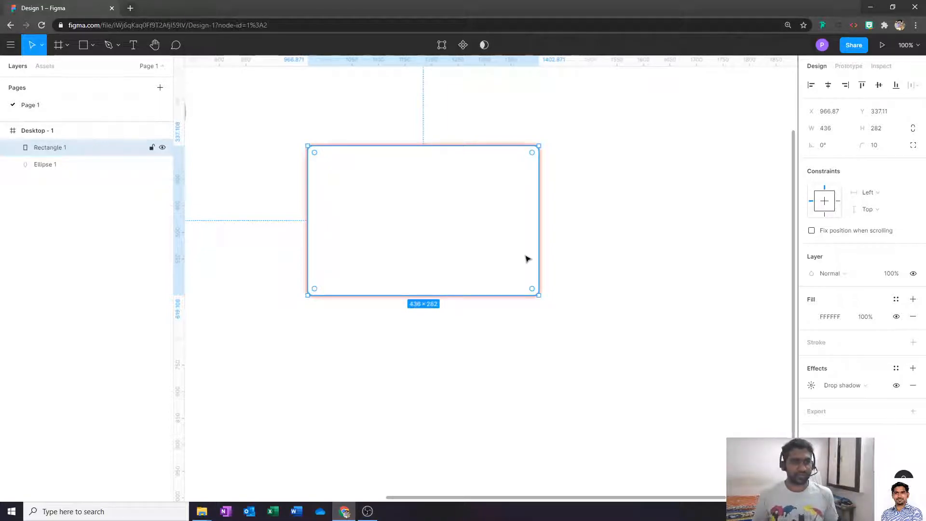
left_click(625, 230)
left_click(473, 227)
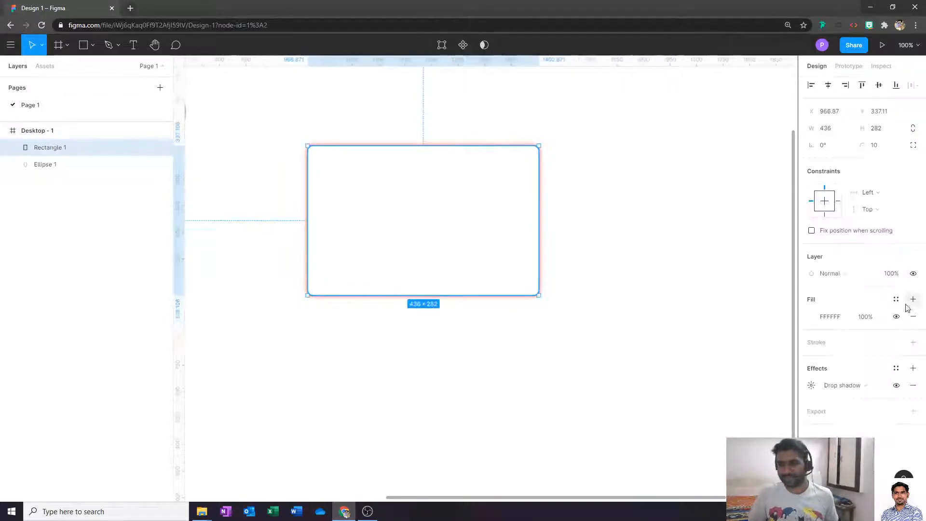
left_click(913, 386)
key("Escape")
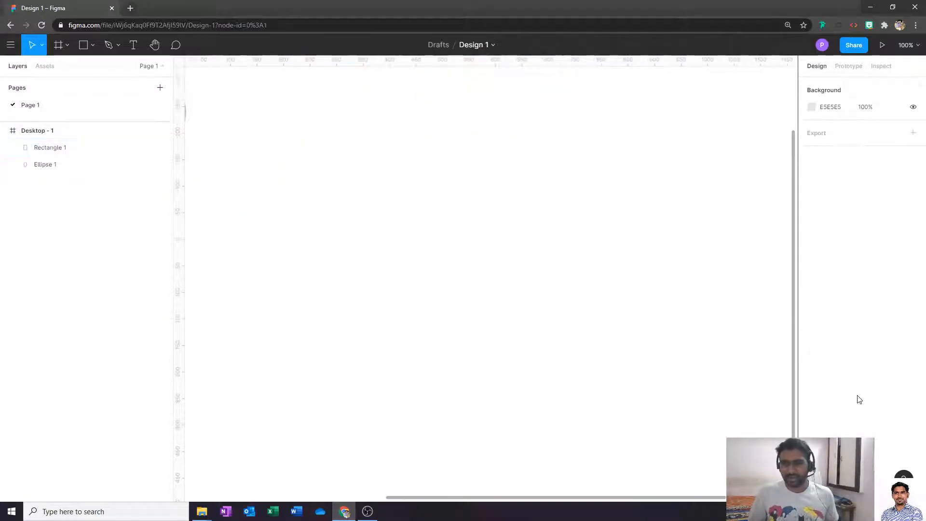
left_click(463, 227)
left_click(633, 268)
key("ctrl+minus")
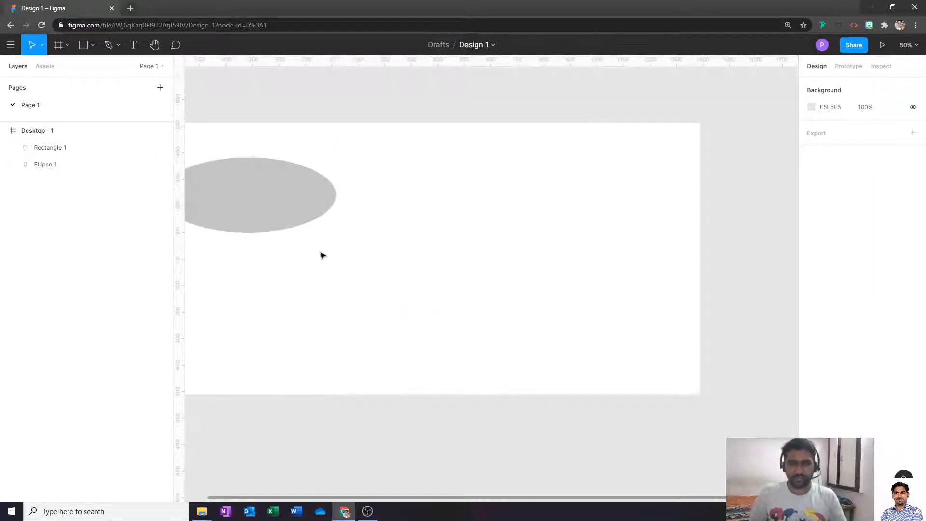
left_click_drag(348, 161, 412, 167)
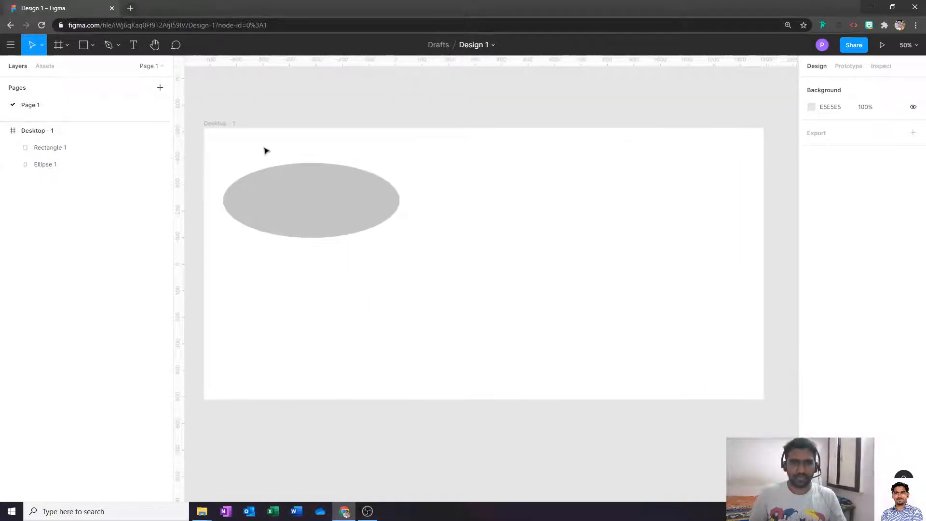
- Add an export entry to the Desktop - 1 frame, keeping scale 1x and format PNG
left_click(229, 126)
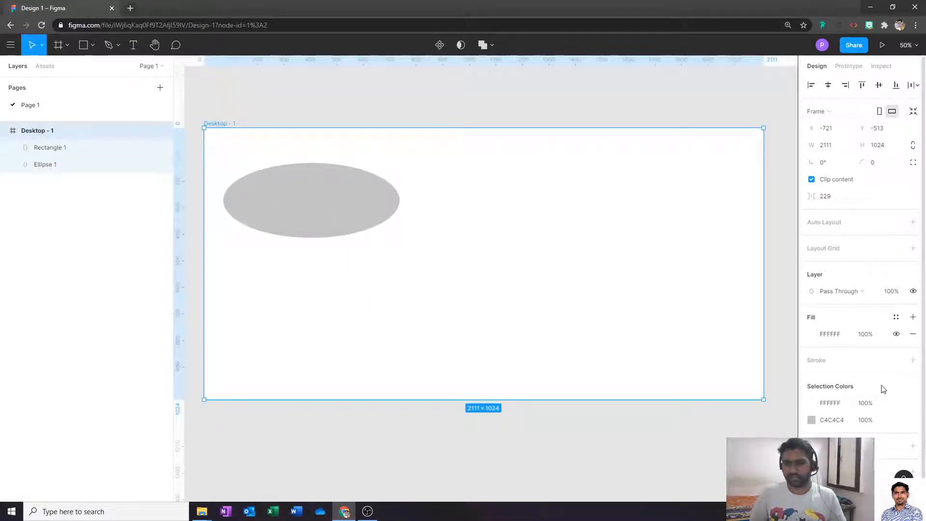
left_click(913, 461)
scroll(876, 360, "down", 2)
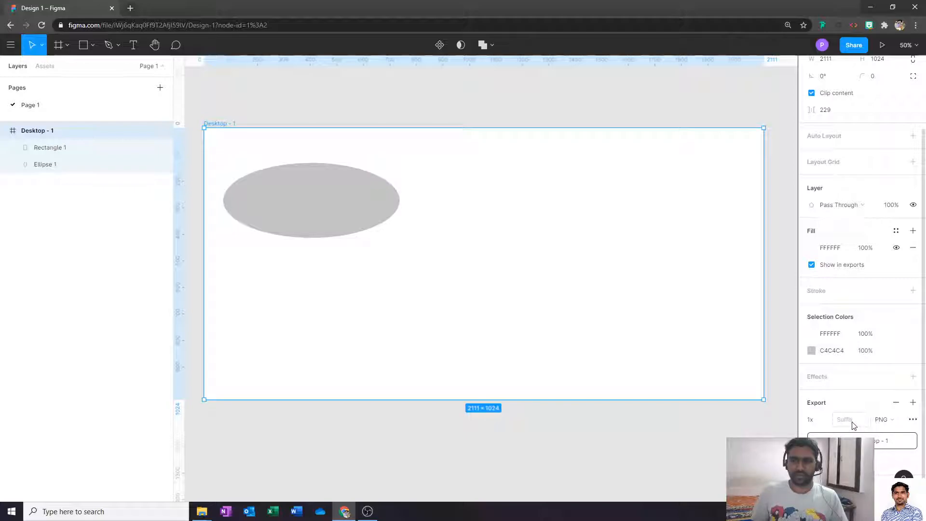
left_click(824, 422)
left_click(820, 423)
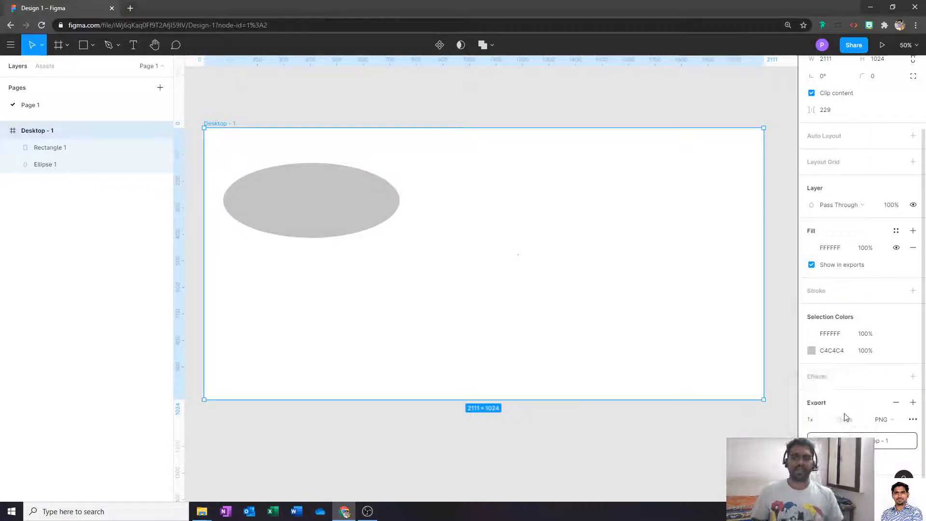
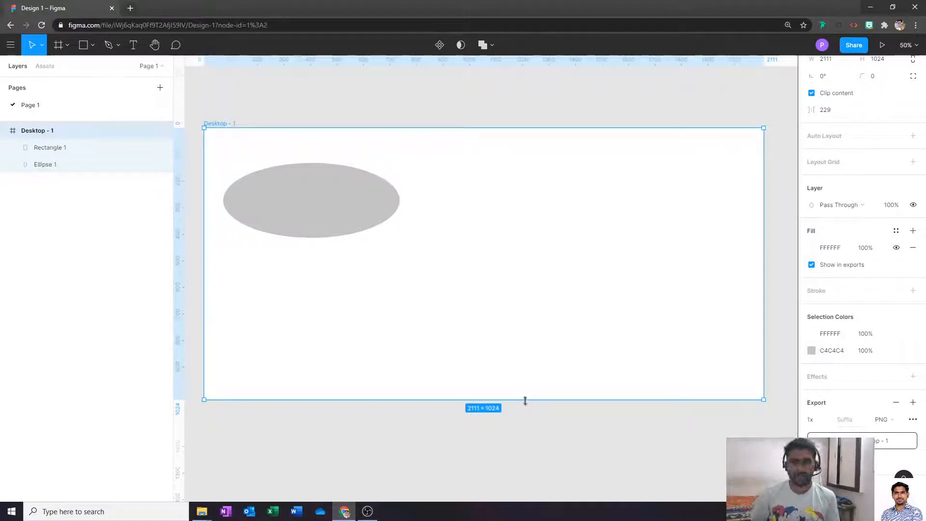
- Export Desktop - 1 as a 1x PNG, then review the available export formats
left_click(825, 419)
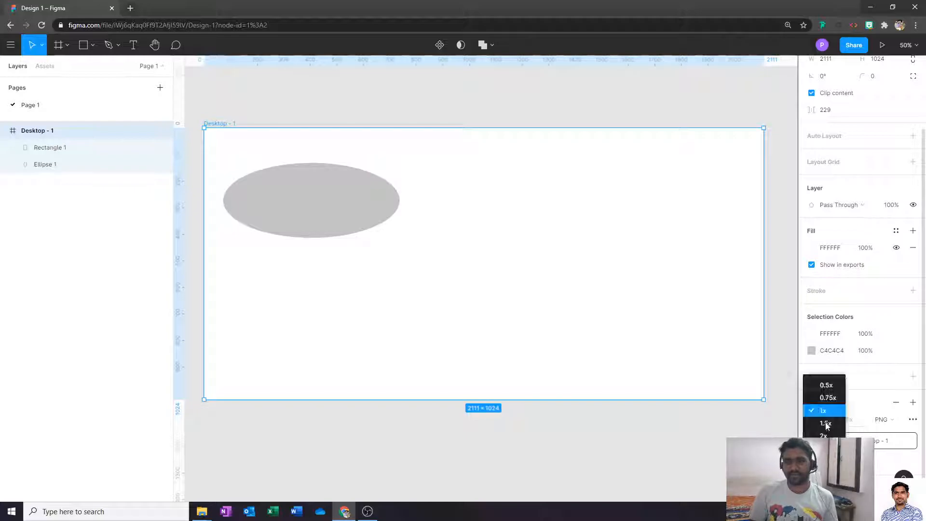
left_click(829, 412)
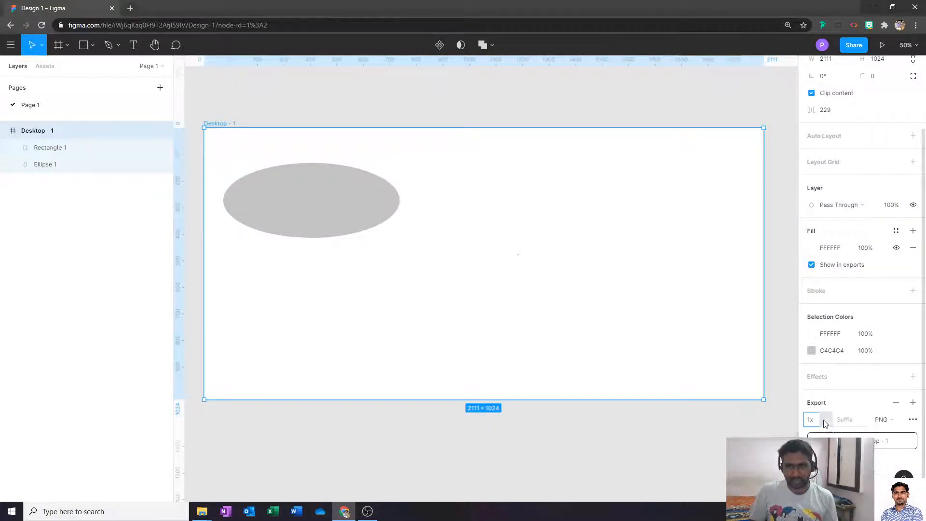
left_click(878, 445)
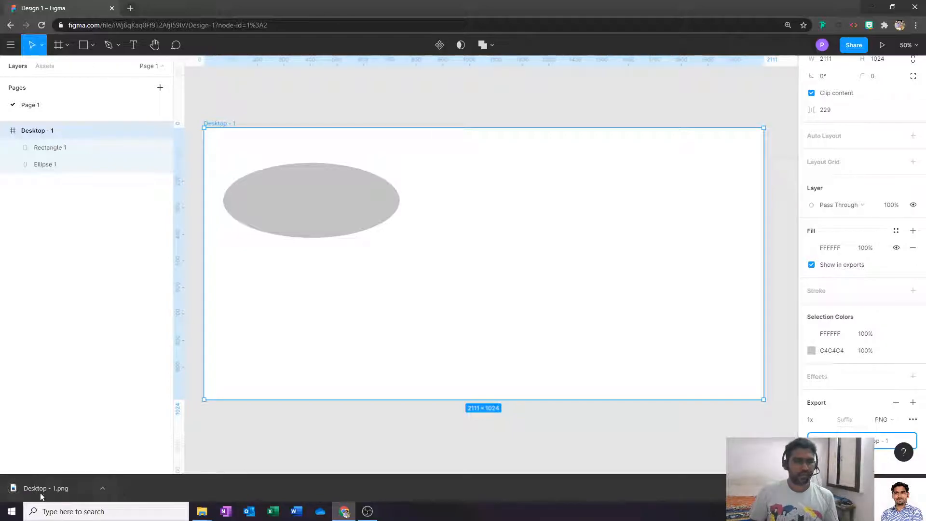
left_click(900, 420)
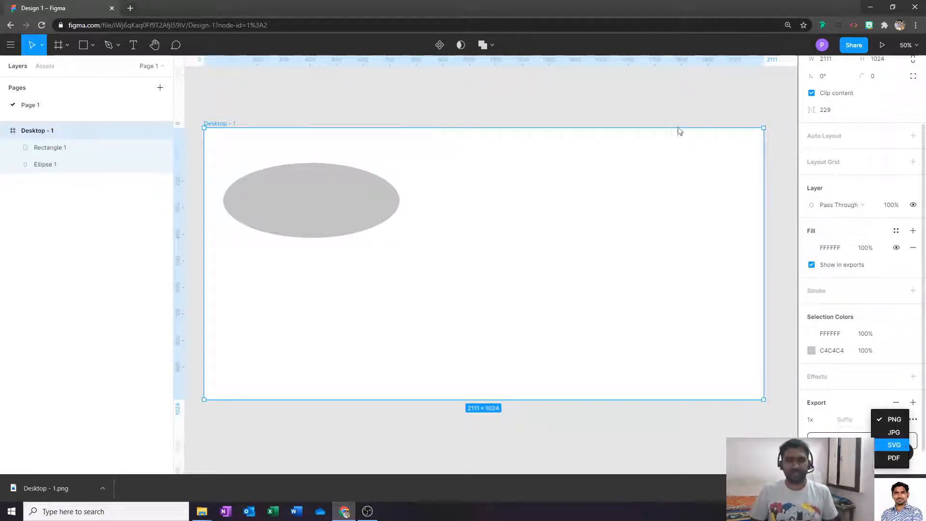
key("Escape")
key("ctrl+t")
type("go")
key("Return")
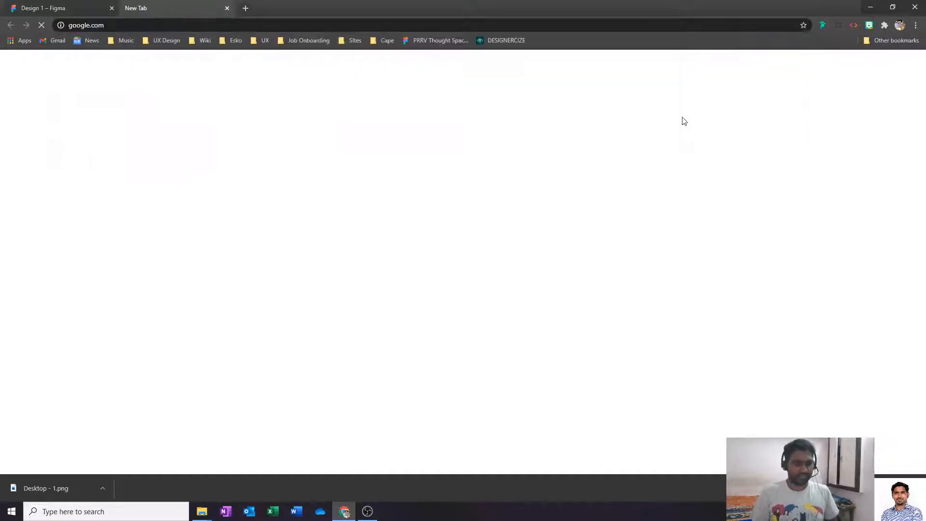
type("svg")
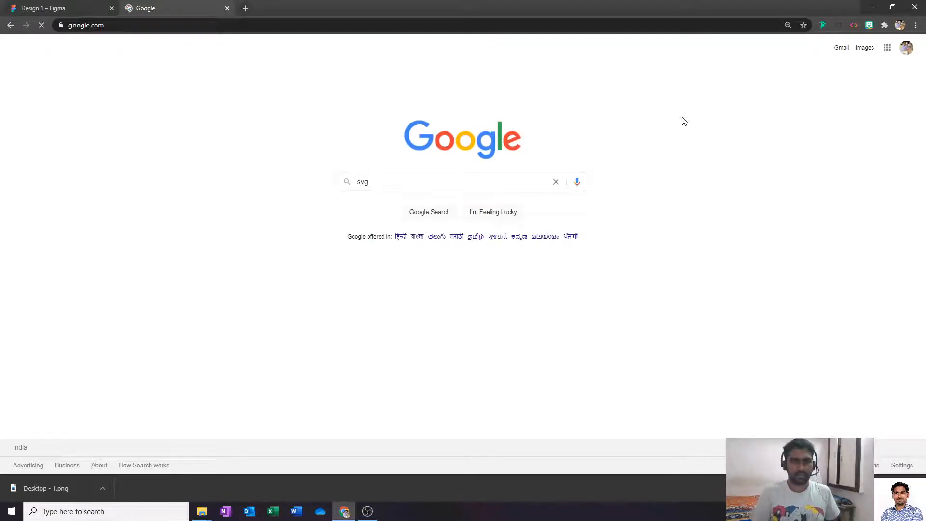
key("Return")
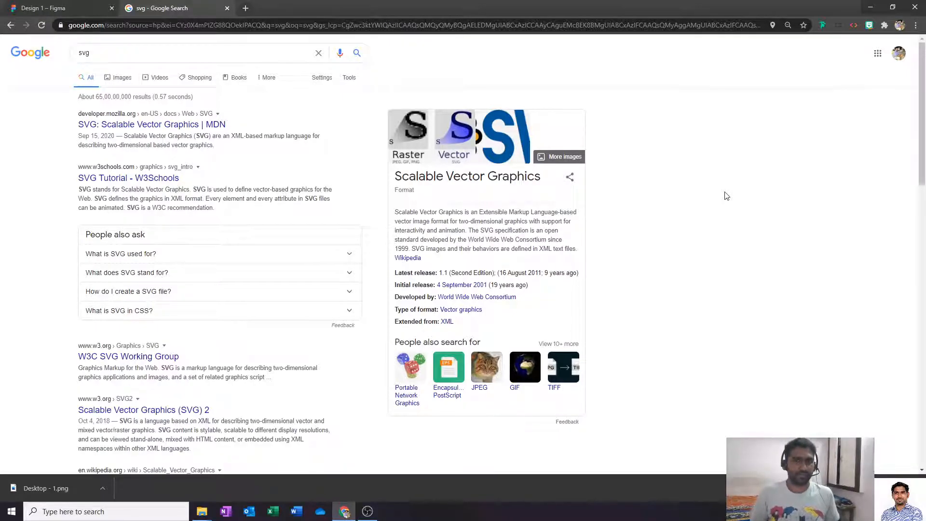
key("ctrl+w")
scroll(647, 289, "right", 1)
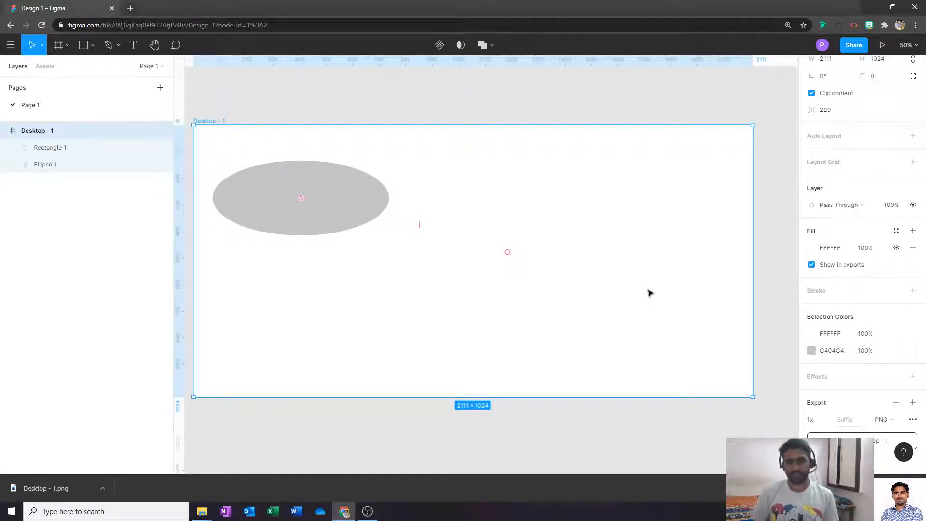
- Keep PNG format, set the export scale to 2x, and add a second 1x export row
scroll(907, 395, "down", 2)
left_click(883, 392)
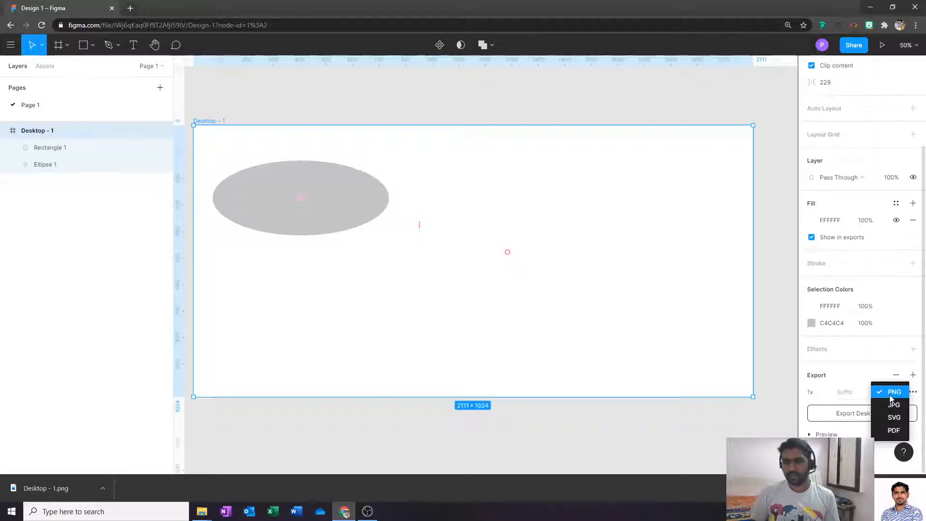
left_click(891, 391)
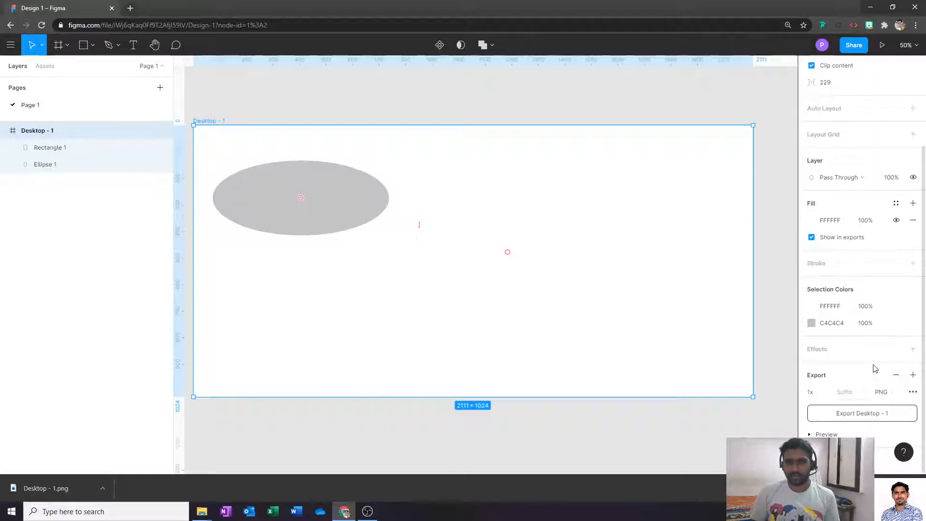
left_click(825, 393)
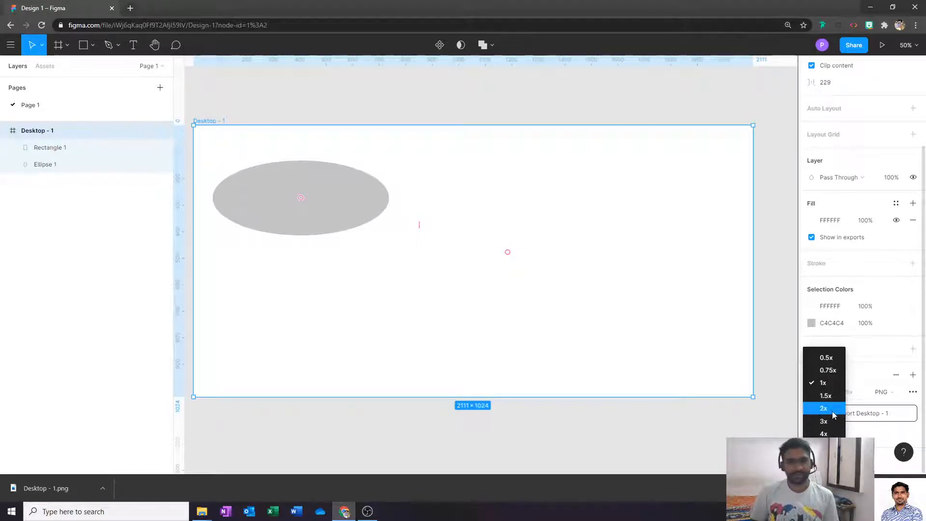
left_click(832, 411)
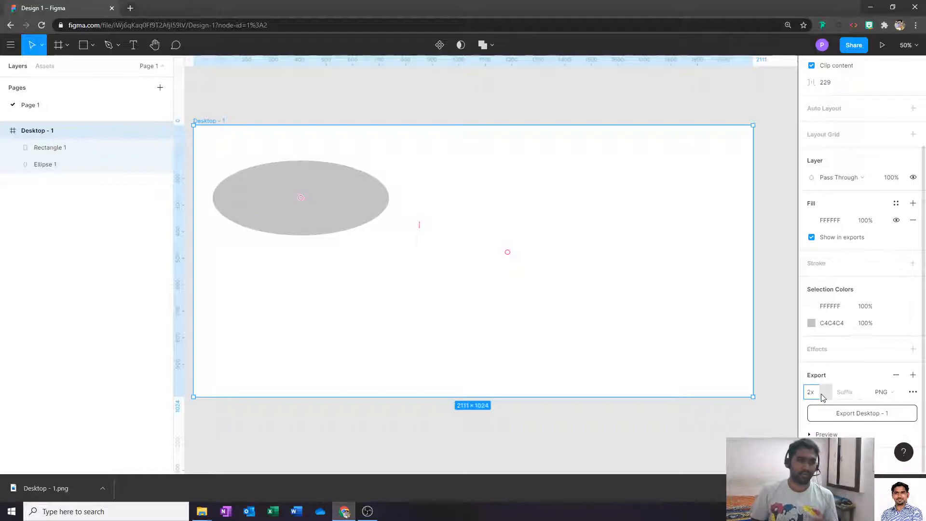
left_click(913, 374)
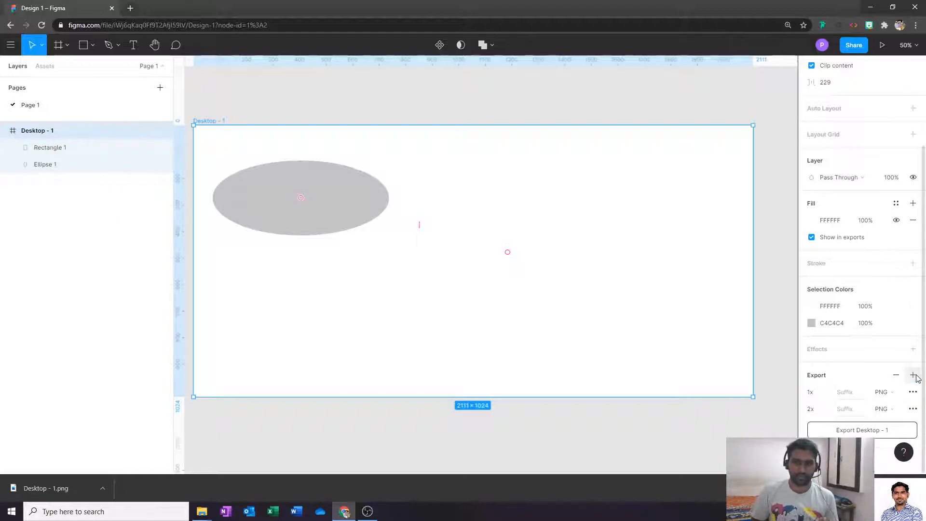
- Add device-name suffixes like iphone4s, export both sizes as Design 1.zip, and show it in its folder
left_click(851, 395)
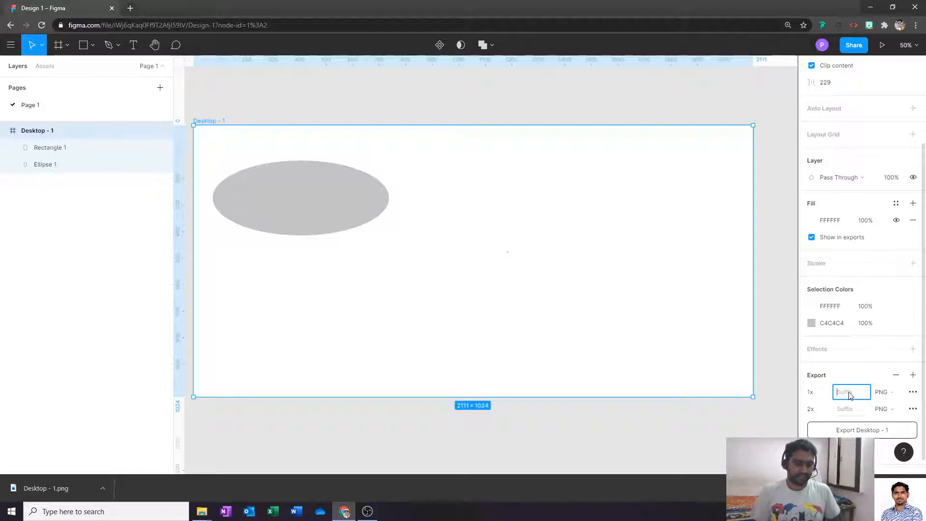
type("i[hone4")
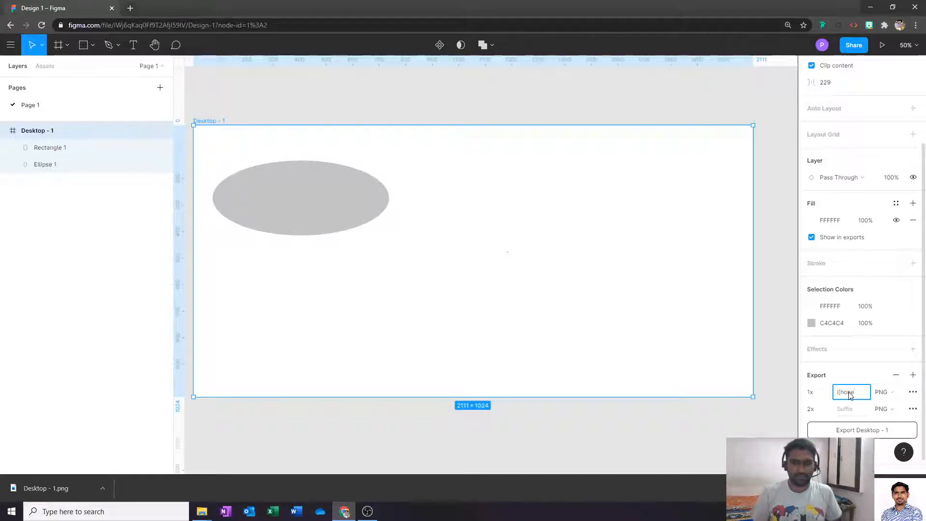
type("s")
left_click(855, 408)
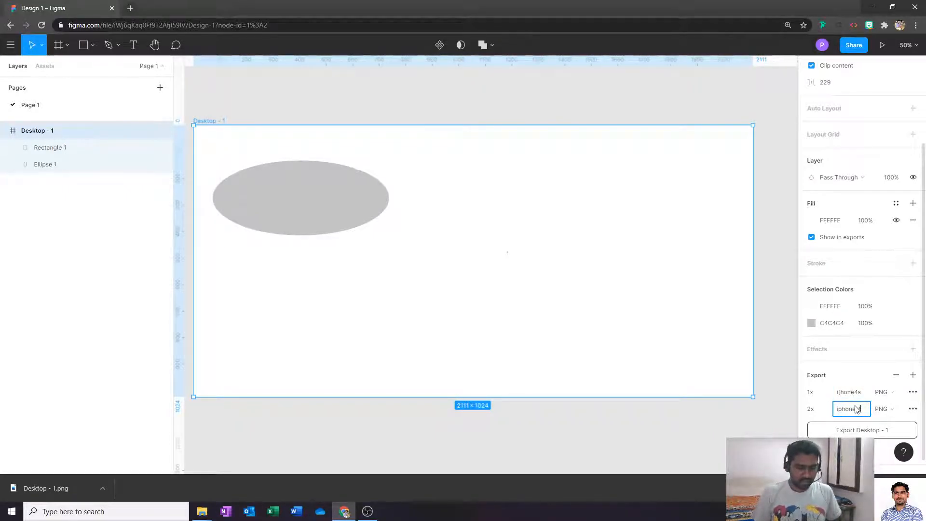
left_click(870, 431)
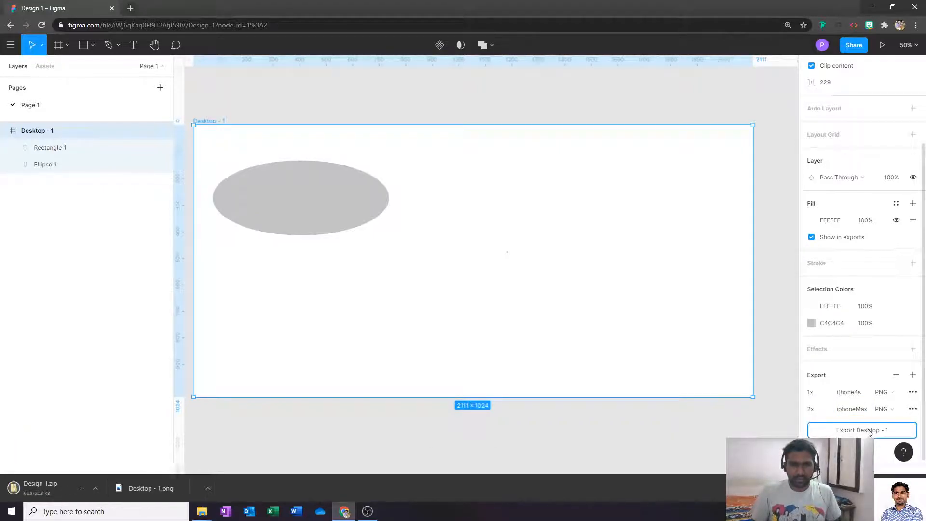
left_click(103, 488)
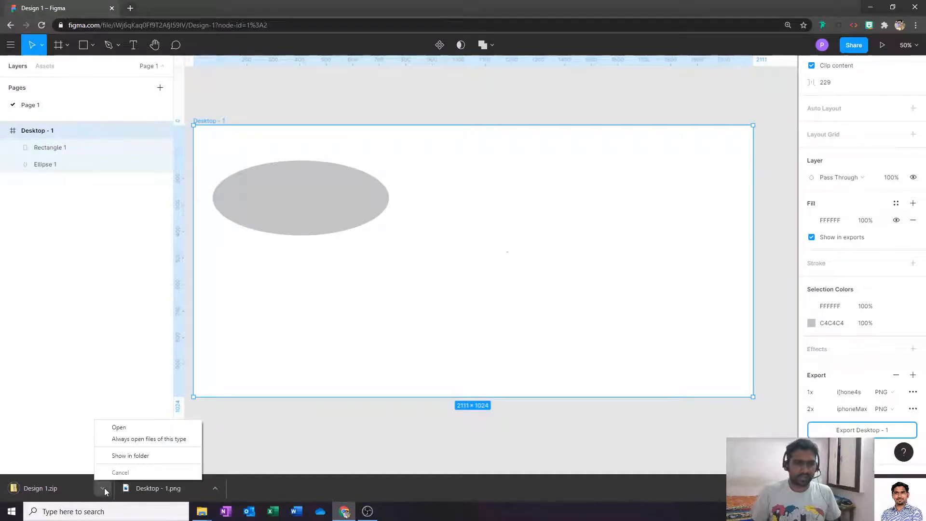
left_click(140, 456)
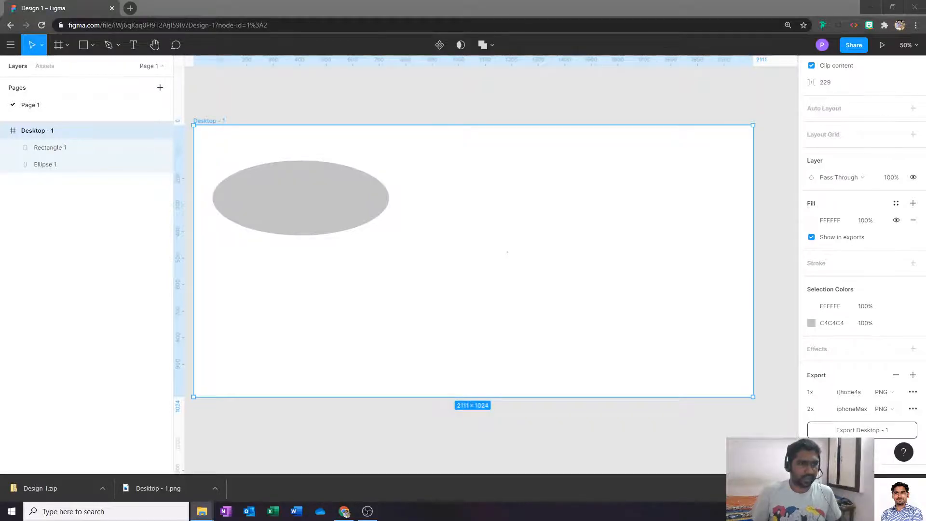
- Open the Design 1 folder and check the iphone4s and iphoneMax PNGs, then return to Figma
left_click_drag(379, 76, 462, 126)
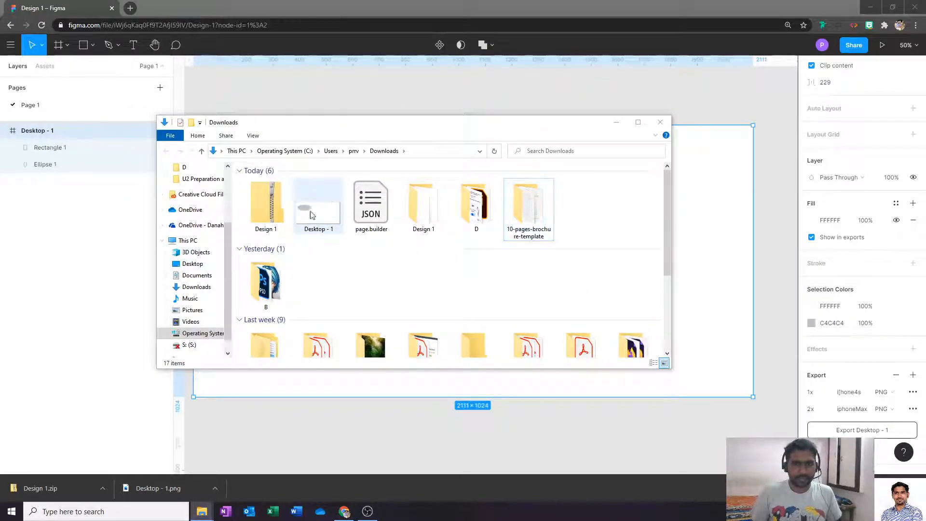
double_click(422, 202)
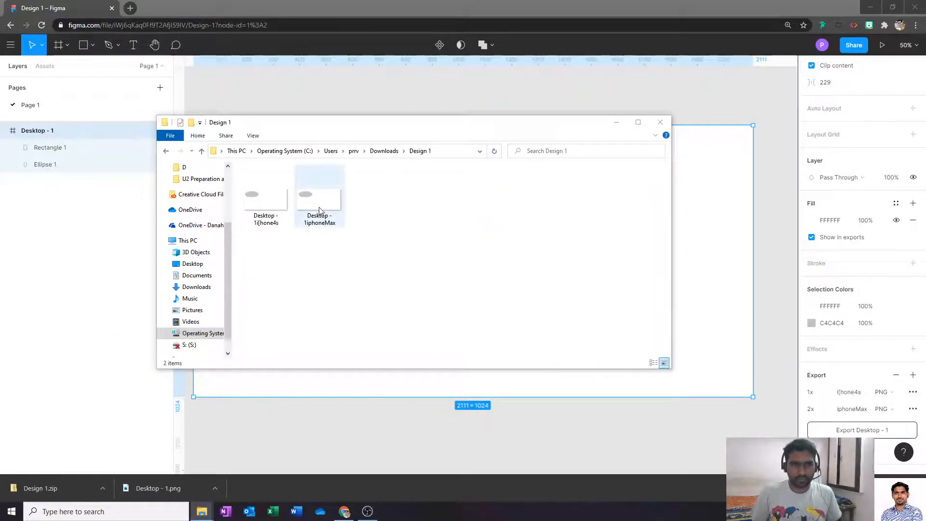
left_click(273, 221)
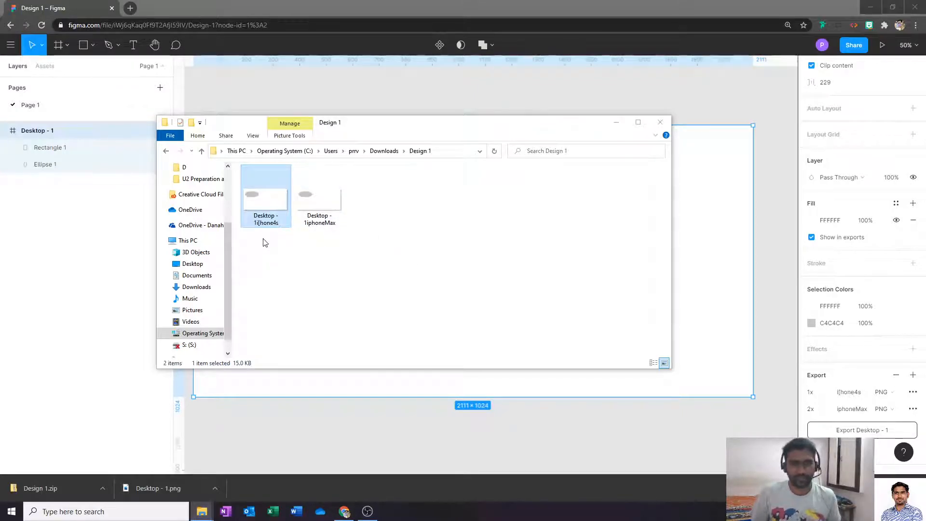
left_click(797, 113)
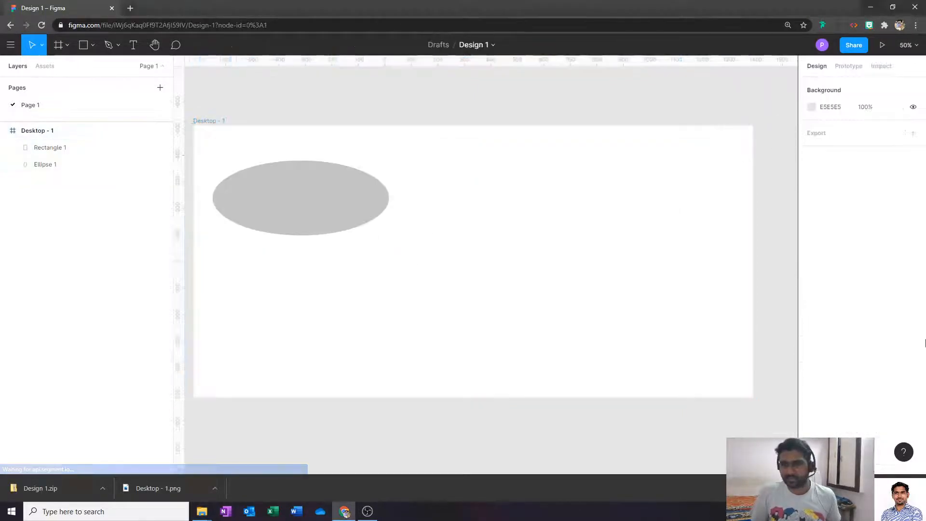
- Select the grey ellipse, nudge it slightly, and add a Click prototype interaction to it
left_click(351, 202)
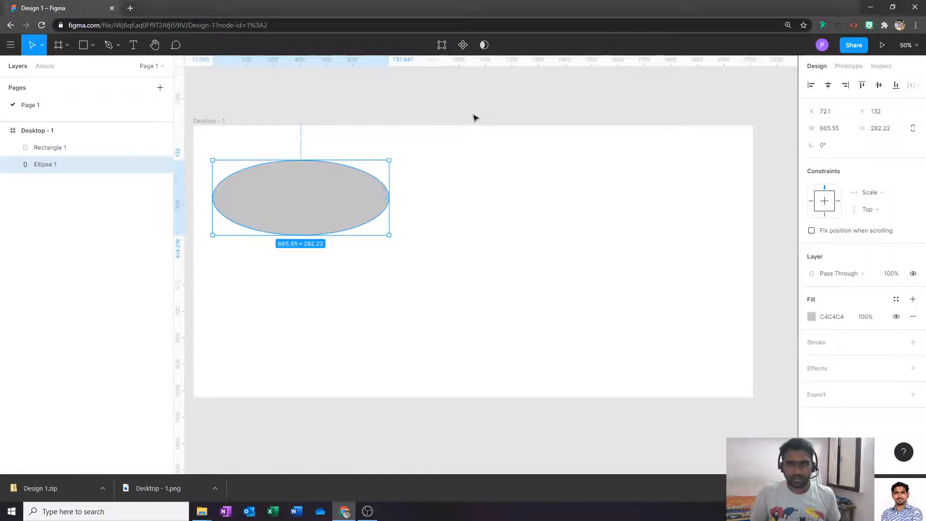
left_click(857, 71)
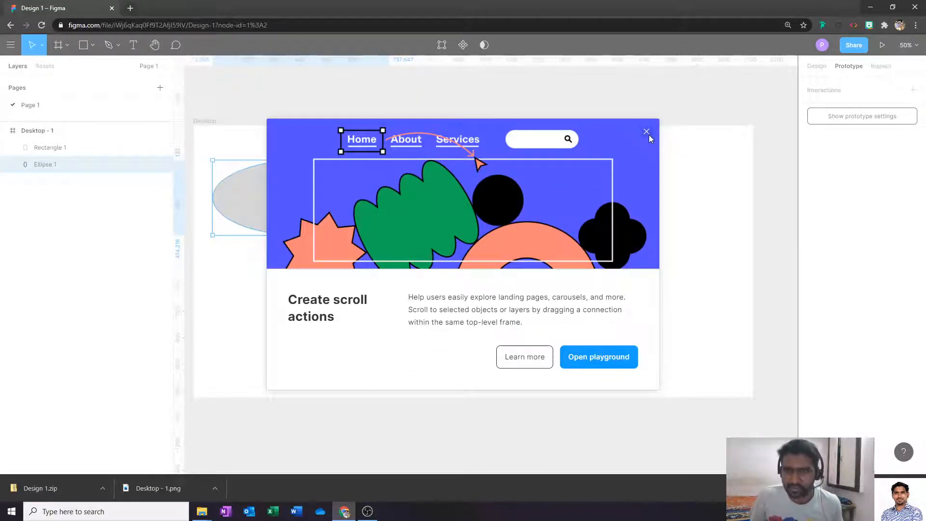
left_click(646, 131)
left_click(448, 224)
left_click(359, 201)
left_click_drag(345, 203, 393, 208)
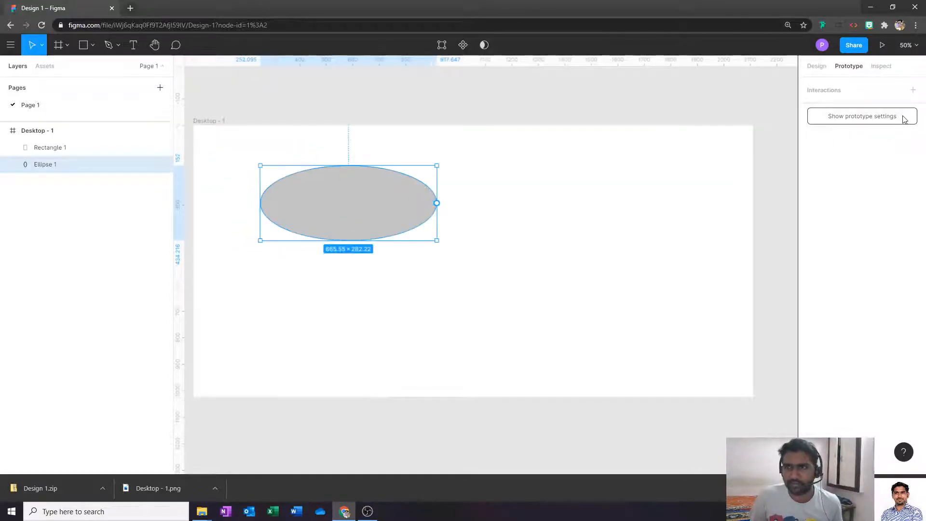
left_click(913, 91)
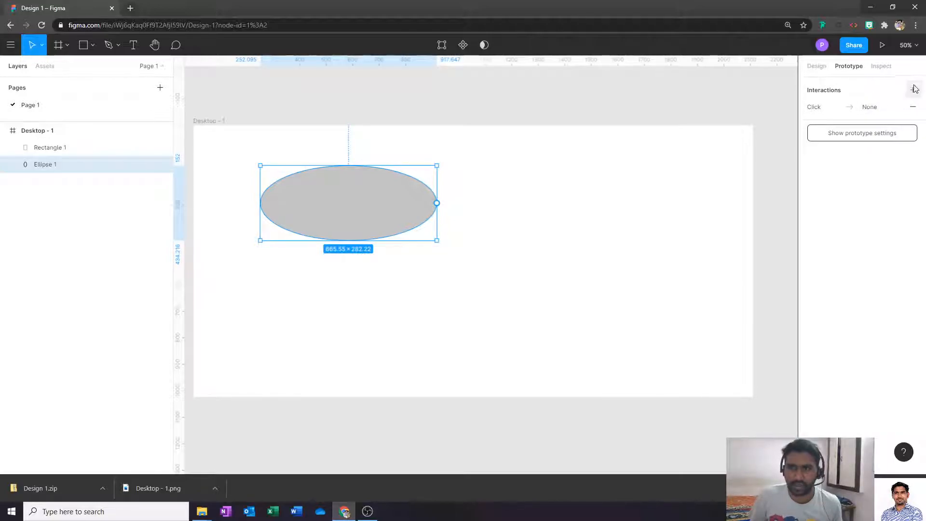
- Set Ellipse 1's interaction trigger to While hovering and its action to Open overlay
left_click(829, 107)
left_click(829, 107)
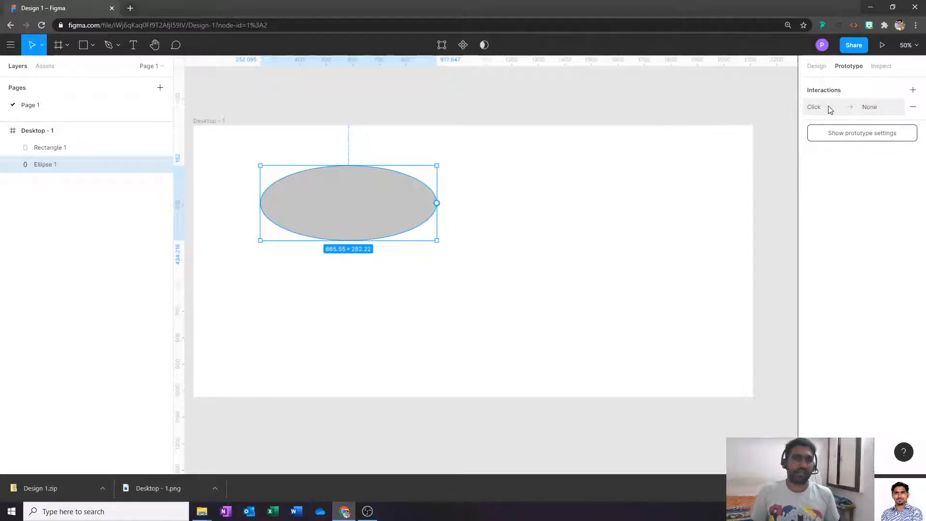
left_click(830, 108)
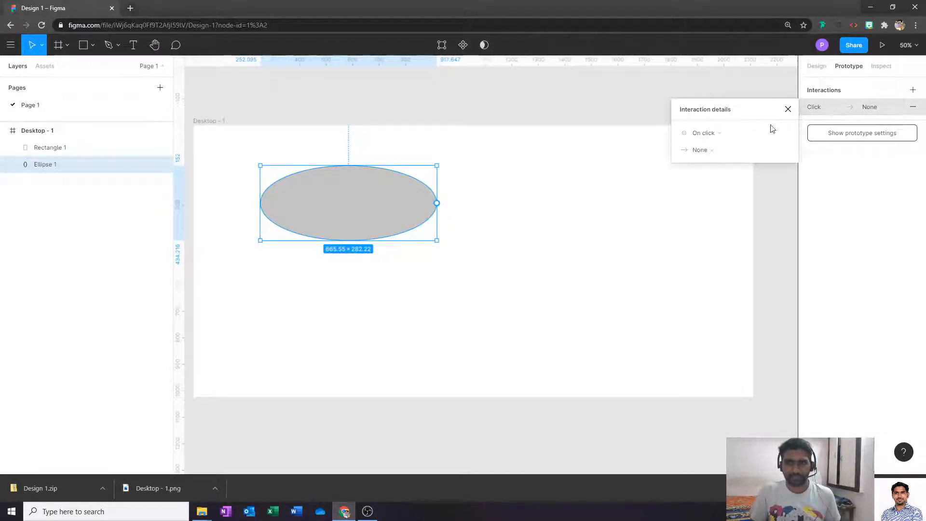
left_click(711, 137)
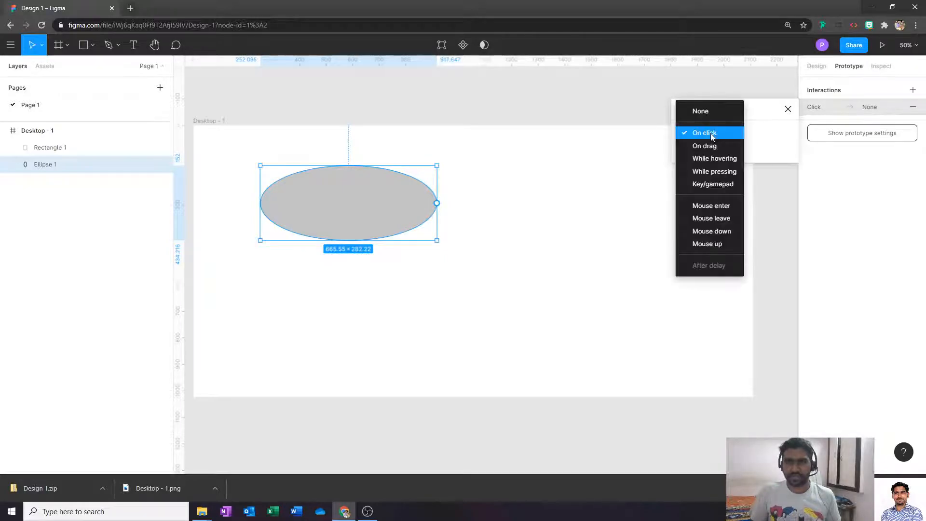
left_click(727, 160)
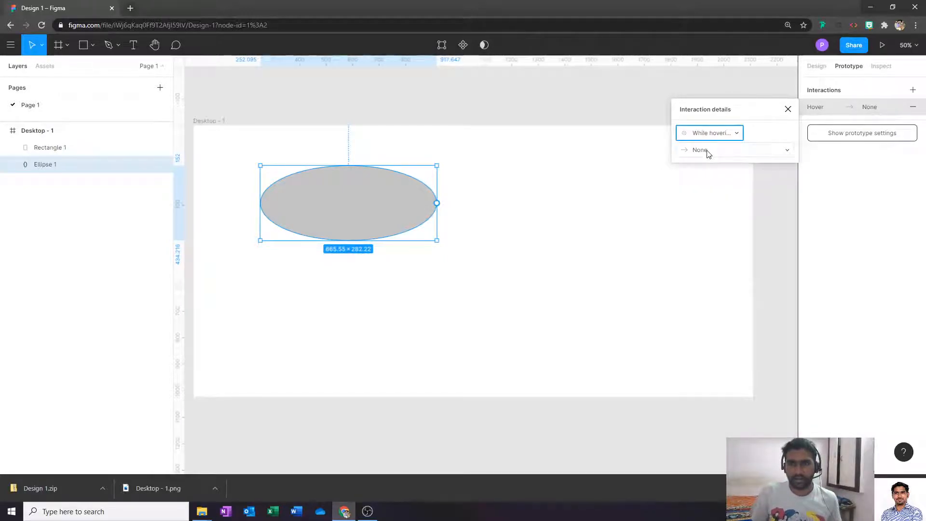
left_click(708, 151)
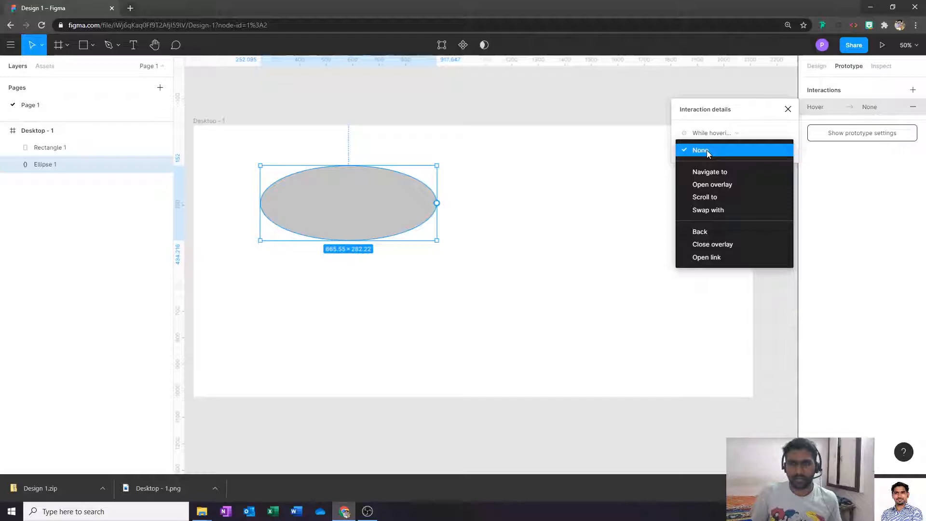
left_click(728, 186)
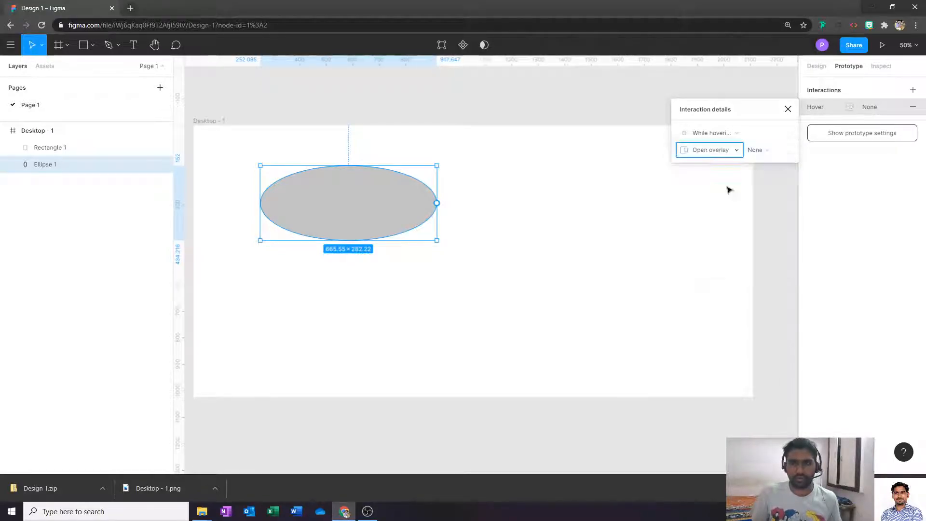
left_click(643, 209)
left_click(398, 214)
- Alt-drag a copy of the ellipse above the frame and make it a component with Ctrl+Alt+K
left_click_drag(398, 215, 672, 88)
scroll(656, 119, "up", 2)
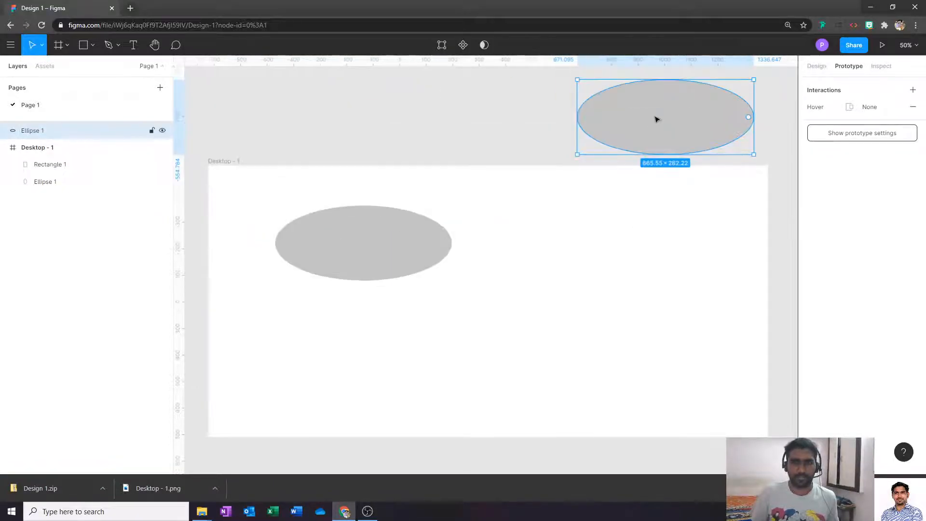
key("ctrl+alt+k")
key("Escape")
left_click(667, 118)
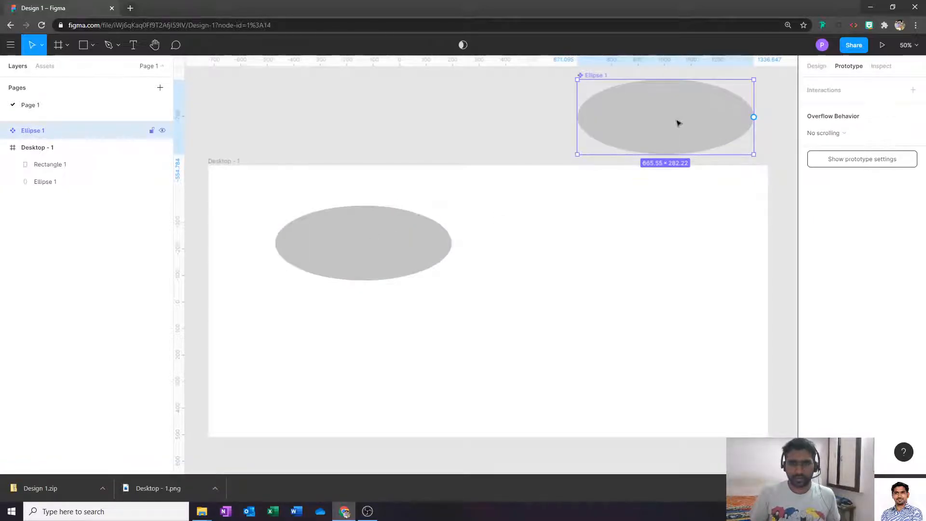
- Fill the ellipse inside the Ellipse 1 component red, then select the Desktop - 1 frame
left_click(817, 66)
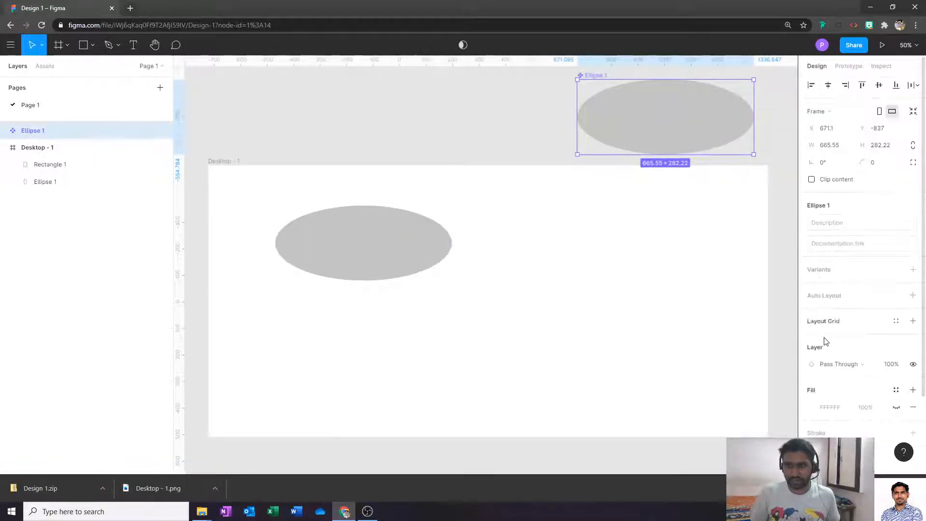
scroll(813, 410, "down", 2)
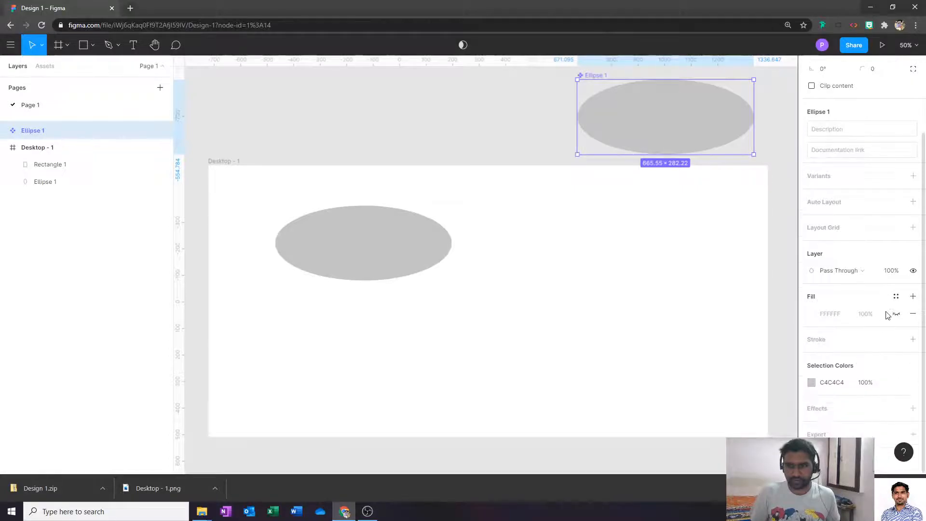
left_click(895, 316)
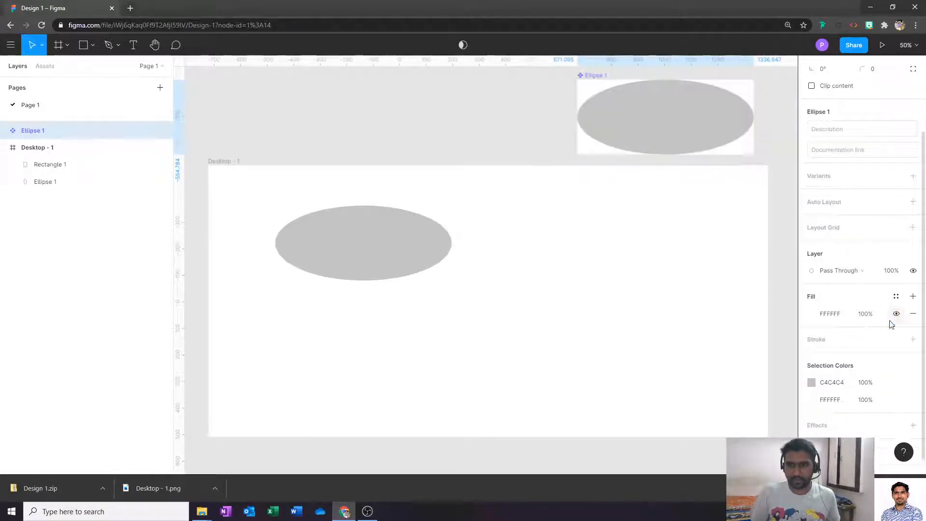
left_click(896, 314)
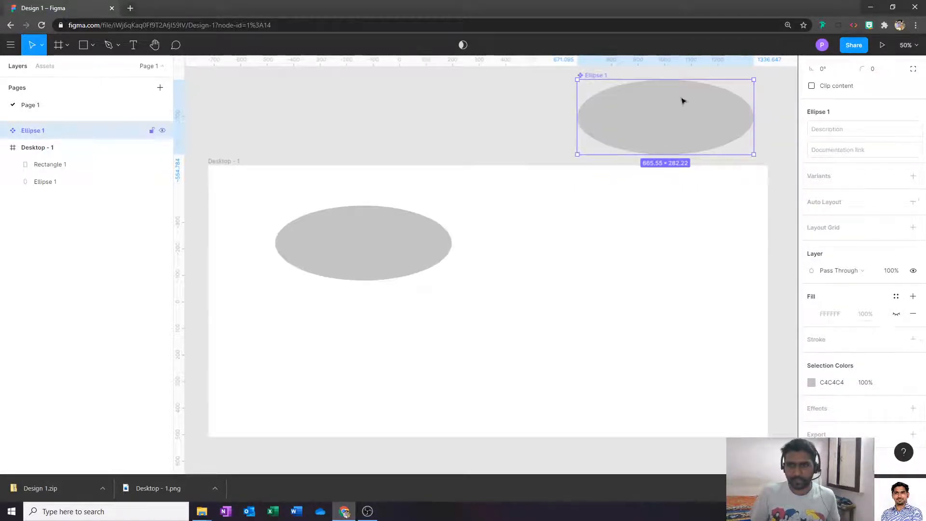
double_click(661, 113)
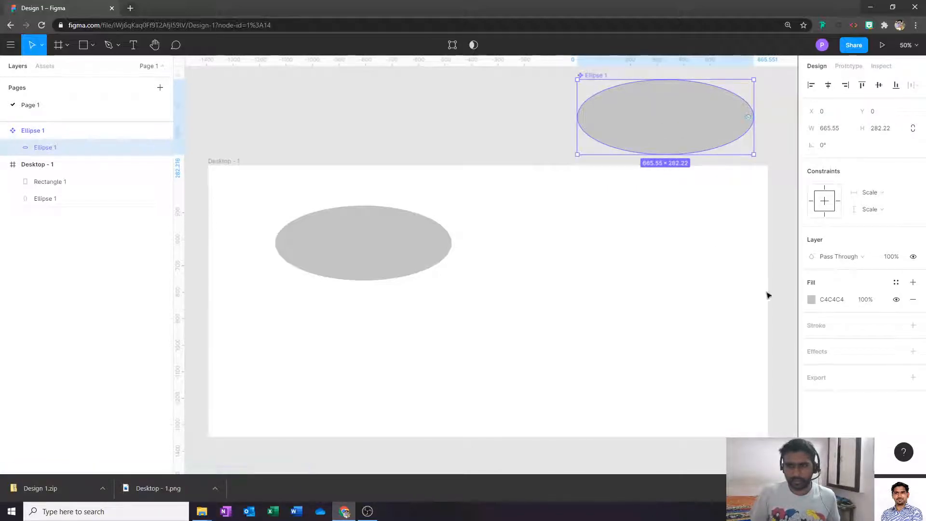
left_click(811, 300)
left_click(741, 239)
left_click(516, 140)
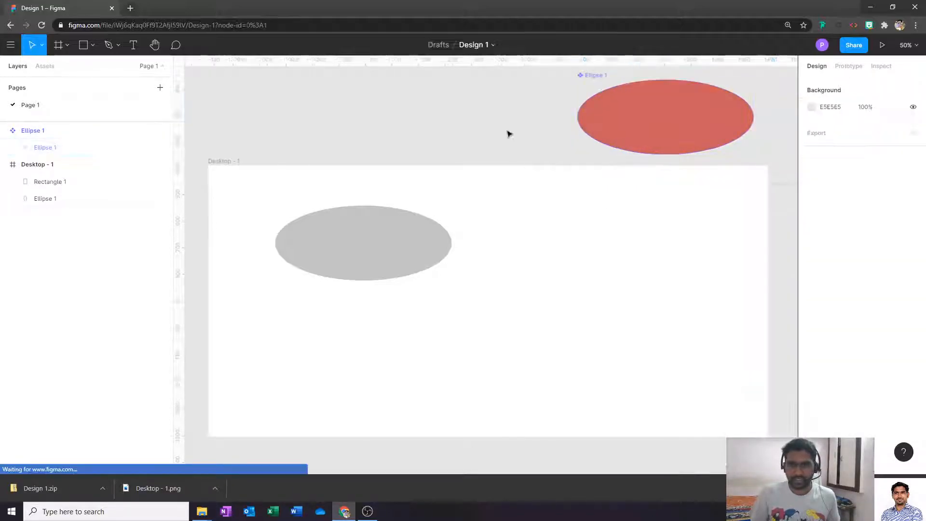
scroll(501, 219, "down", 1)
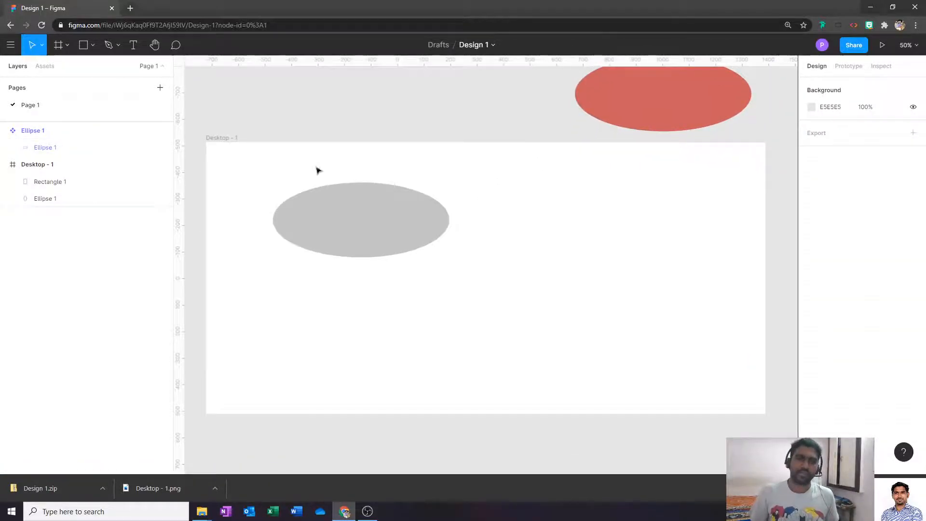
left_click(232, 140)
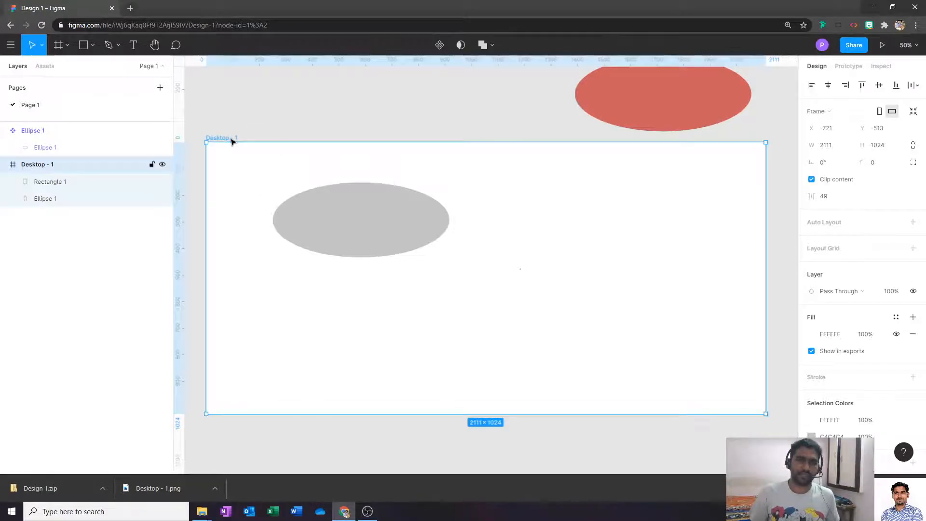
- Present Desktop - 1 as a prototype, then return to the editor and select the grey ellipse
left_click(882, 45)
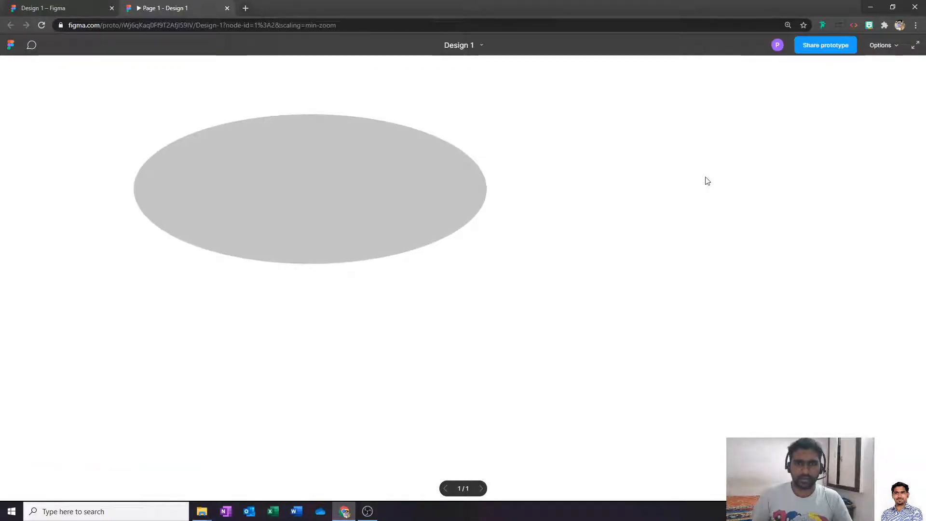
left_click(53, 7)
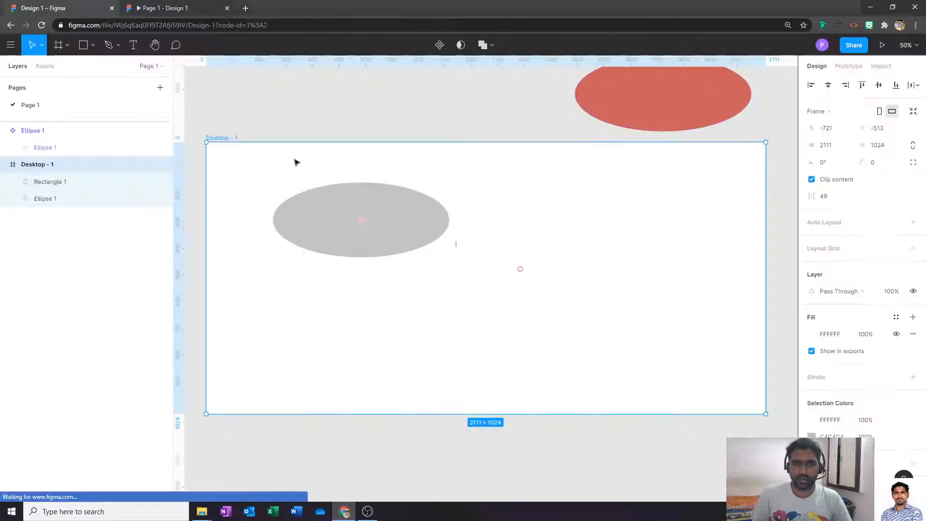
left_click(377, 224)
scroll(581, 202, "up", 1)
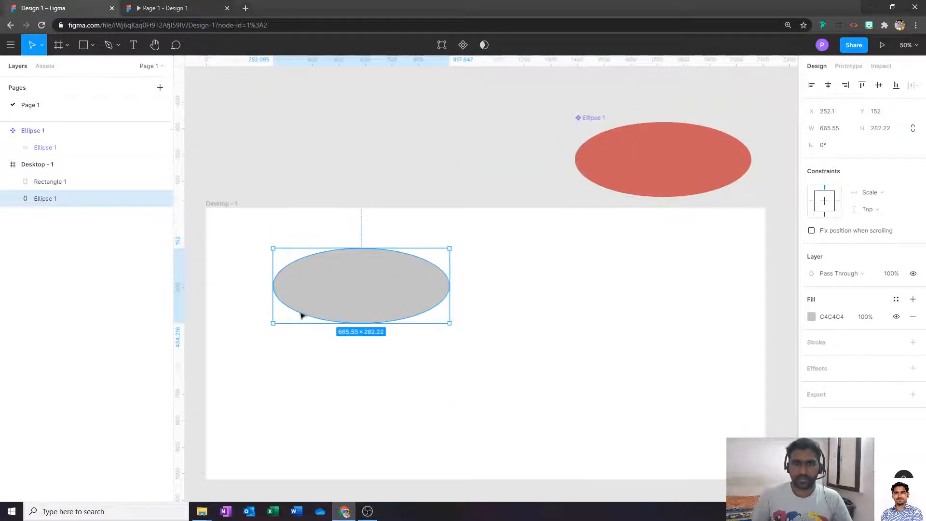
- Select the grey ellipse and keep its hover interaction's action as Open overlay
left_click(604, 119)
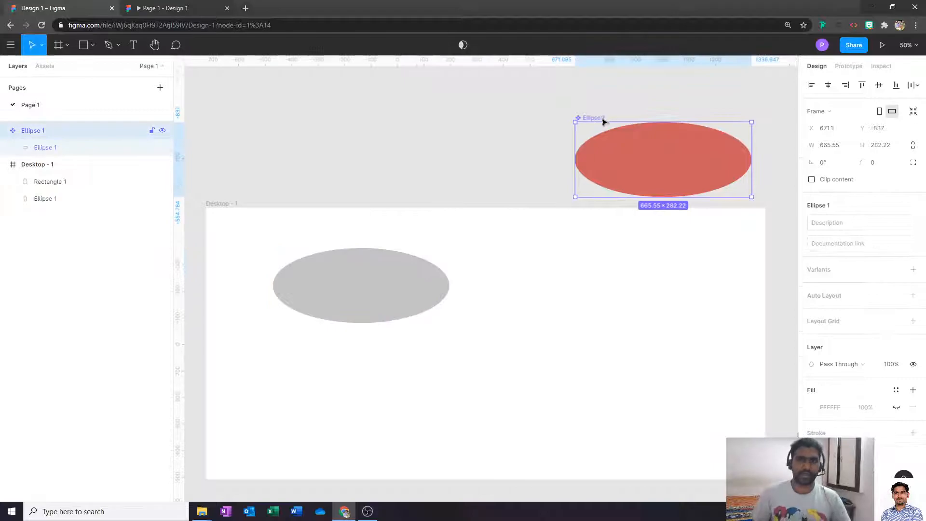
left_click(358, 300)
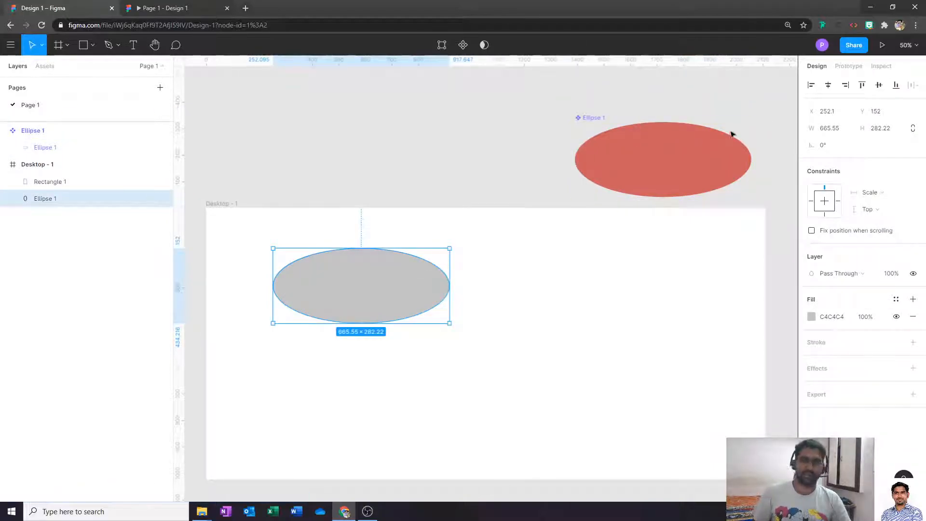
left_click(852, 68)
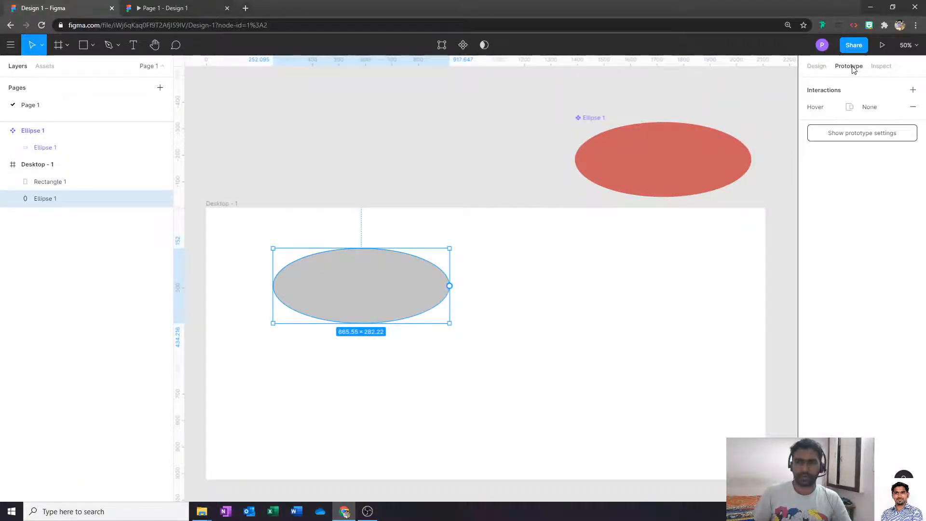
left_click(870, 107)
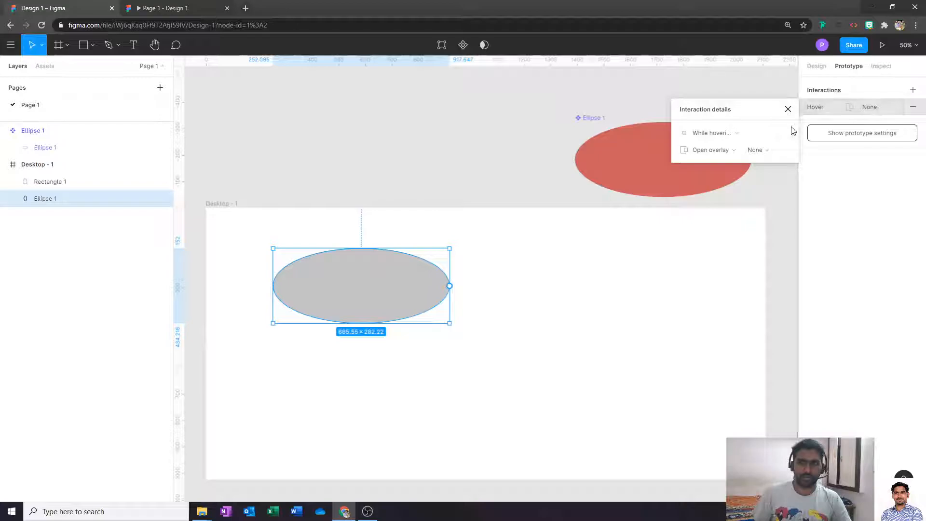
left_click(724, 153)
left_click(724, 151)
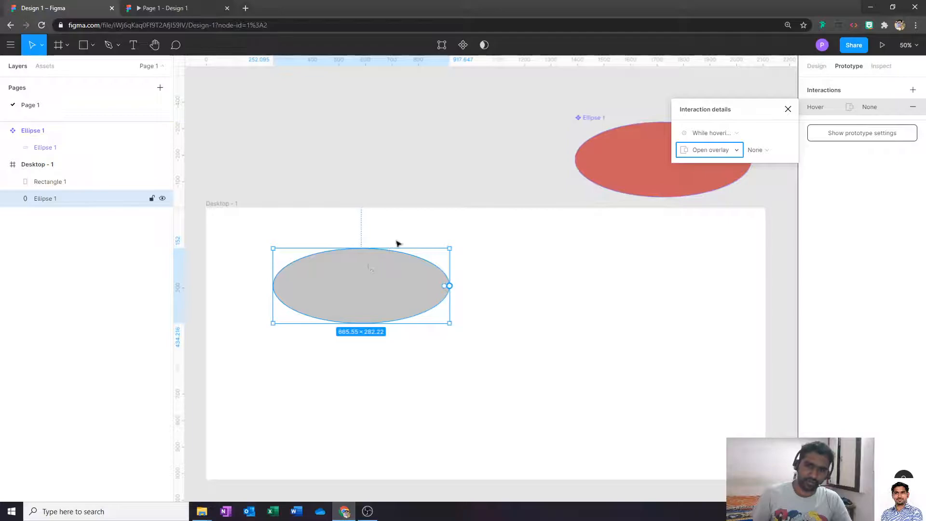
- Make the overlay destination the red Ellipse 1, positioned manually, and view the running prototype
left_click(758, 150)
left_click(766, 152)
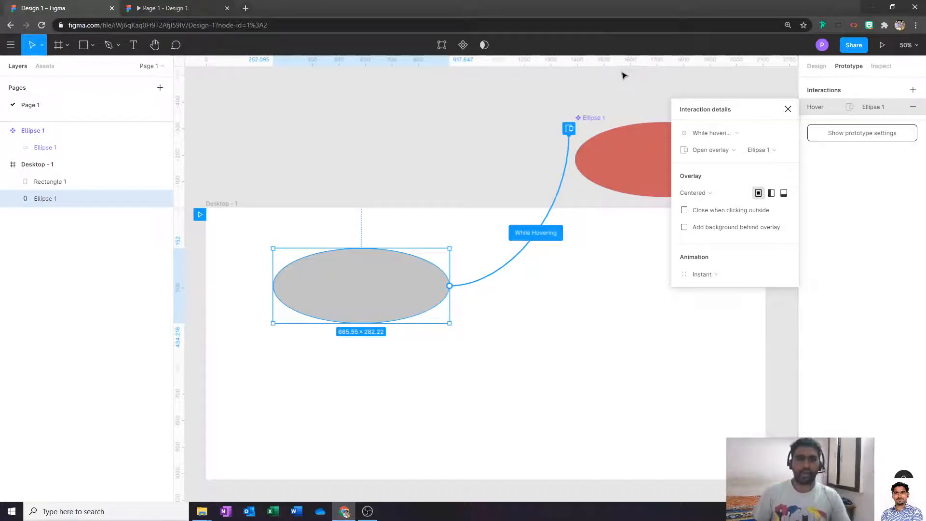
left_click(716, 193)
left_click(713, 291)
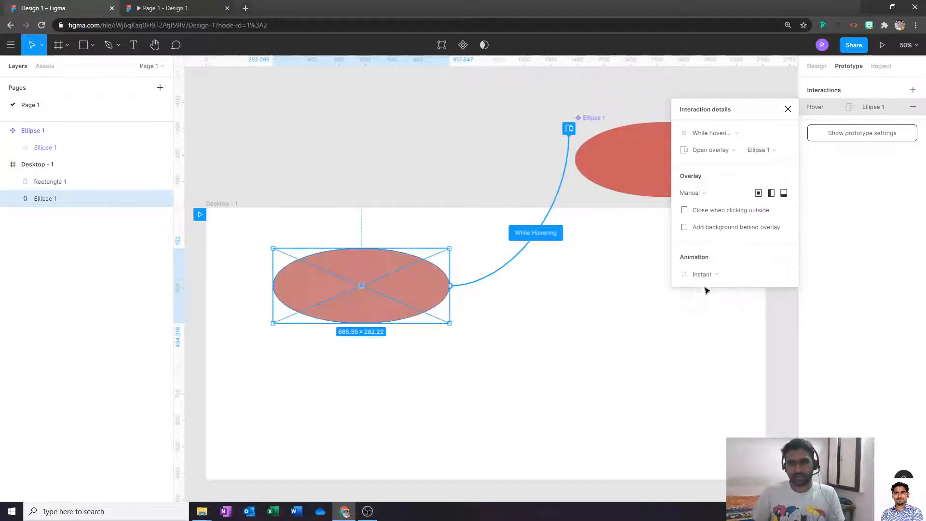
left_click(436, 151)
left_click(368, 304)
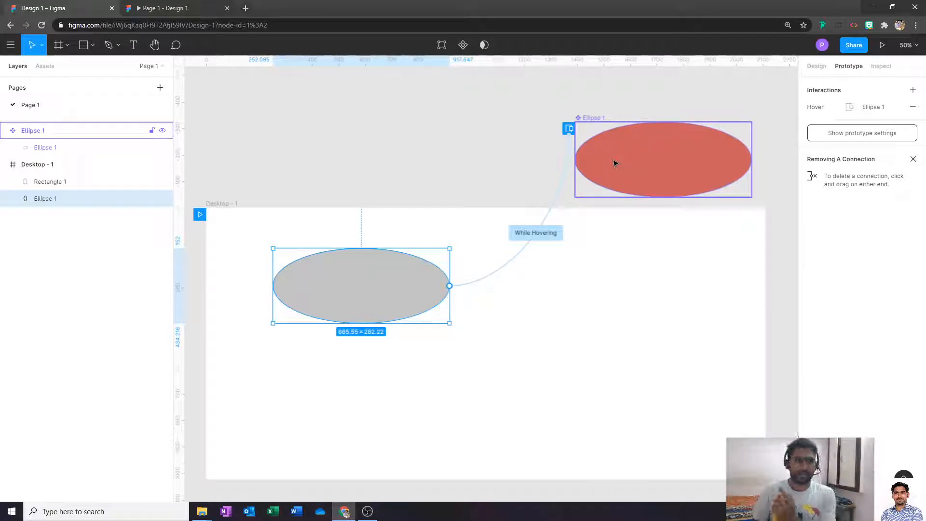
left_click(164, 7)
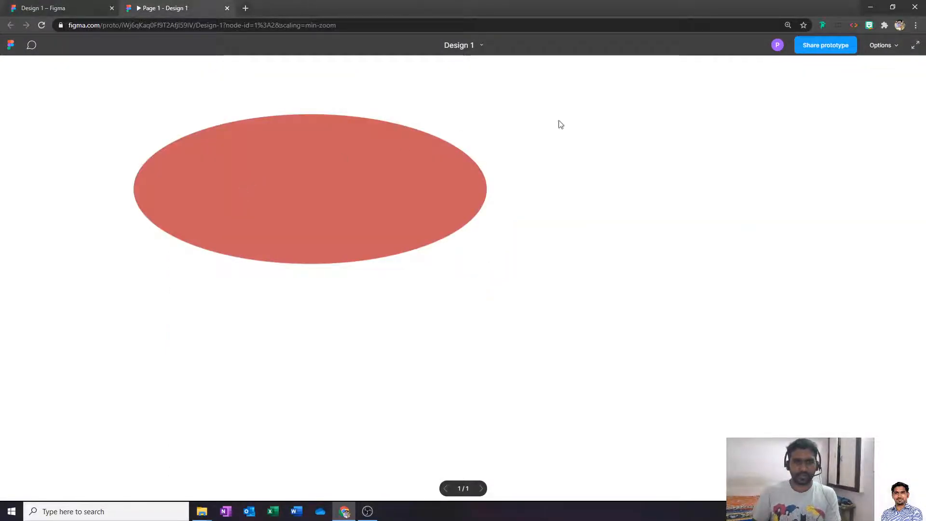
- Close the prototype preview and leave the red Ellipse 1 overlay's overflow at No scrolling
left_click(607, 151)
key("ctrl+w")
left_click(588, 119)
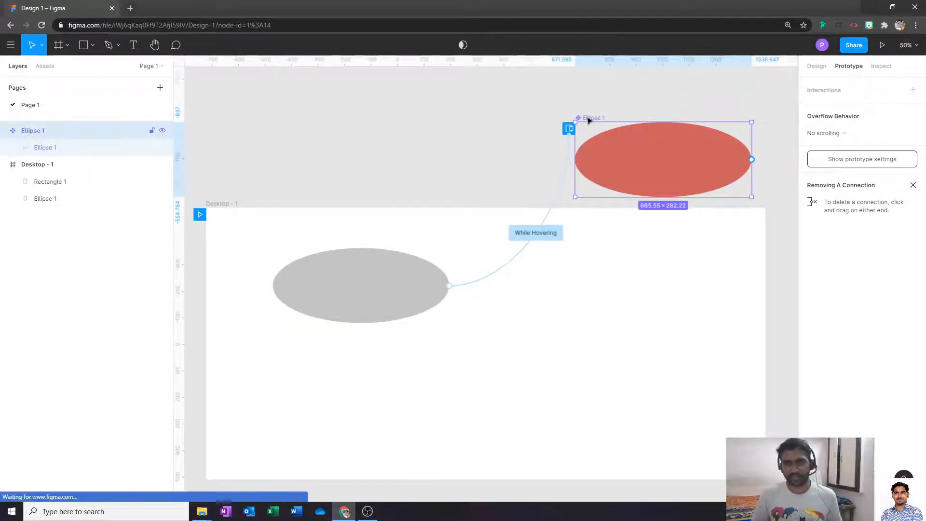
left_click(837, 135)
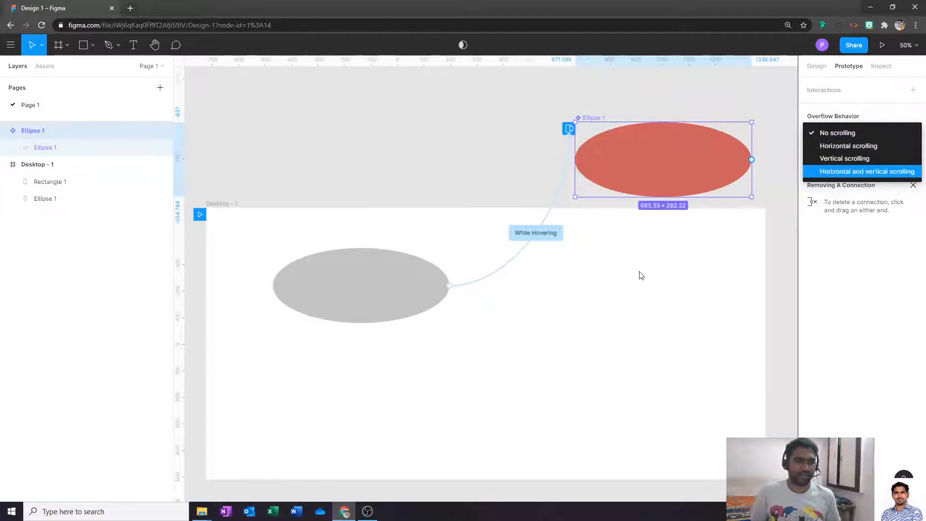
left_click(633, 288)
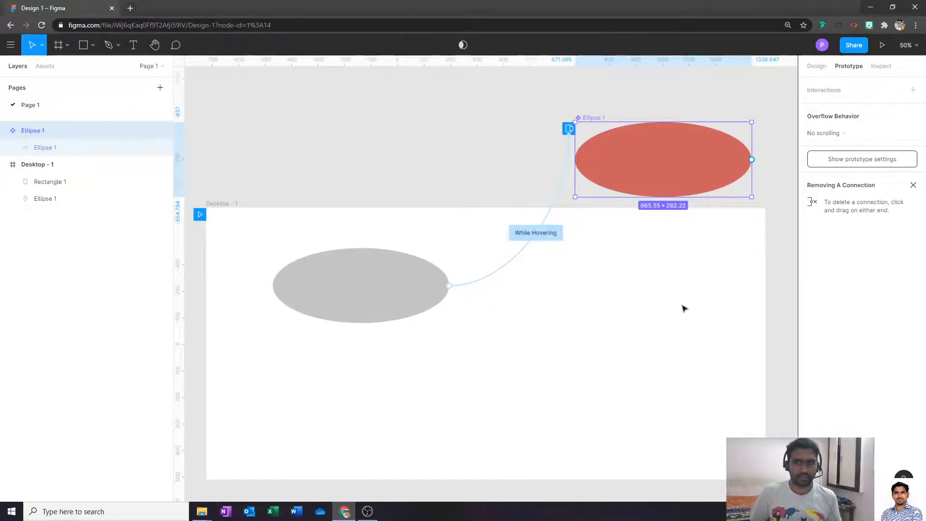
key("Escape")
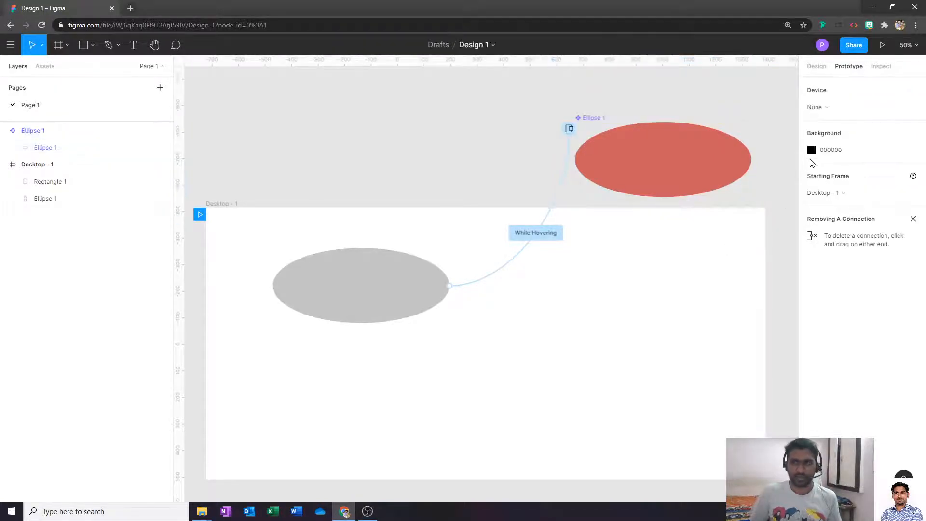
- Switch to Inspect with CSS as the code language and select the grey ellipse
left_click(882, 67)
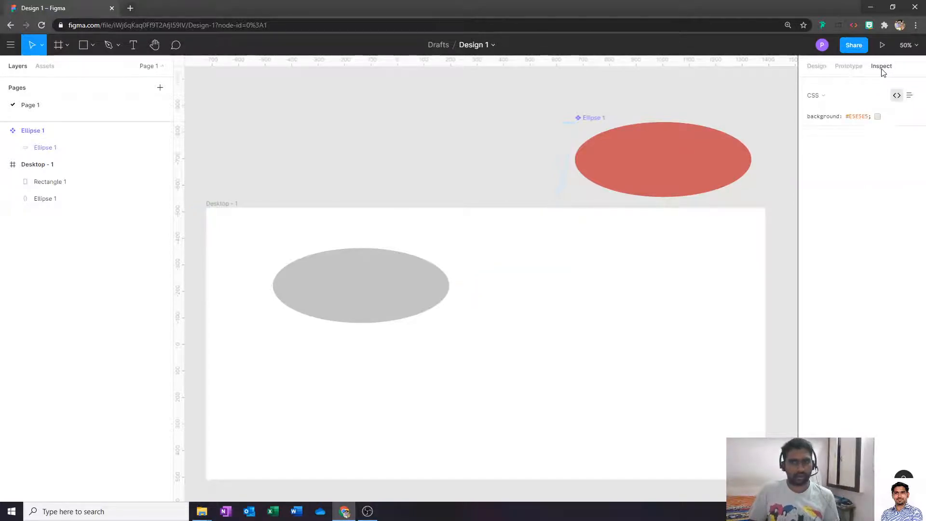
left_click(811, 96)
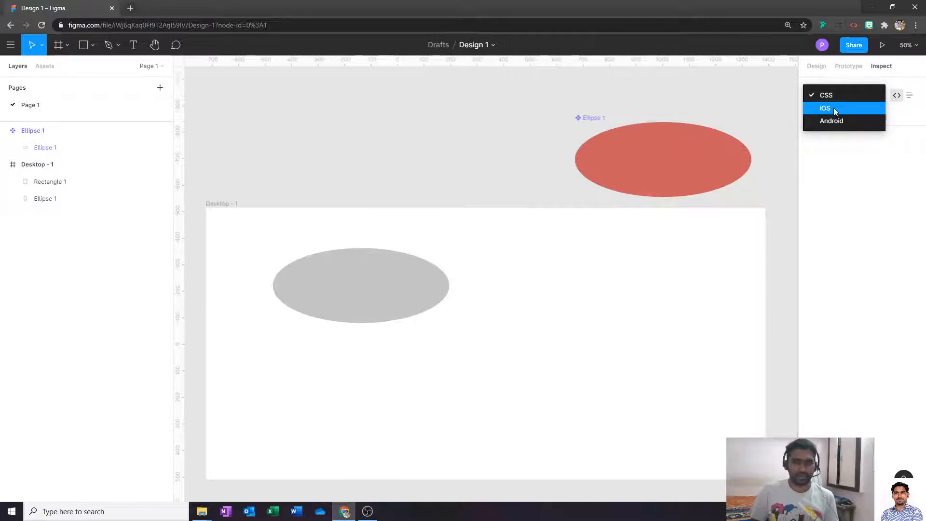
left_click(842, 94)
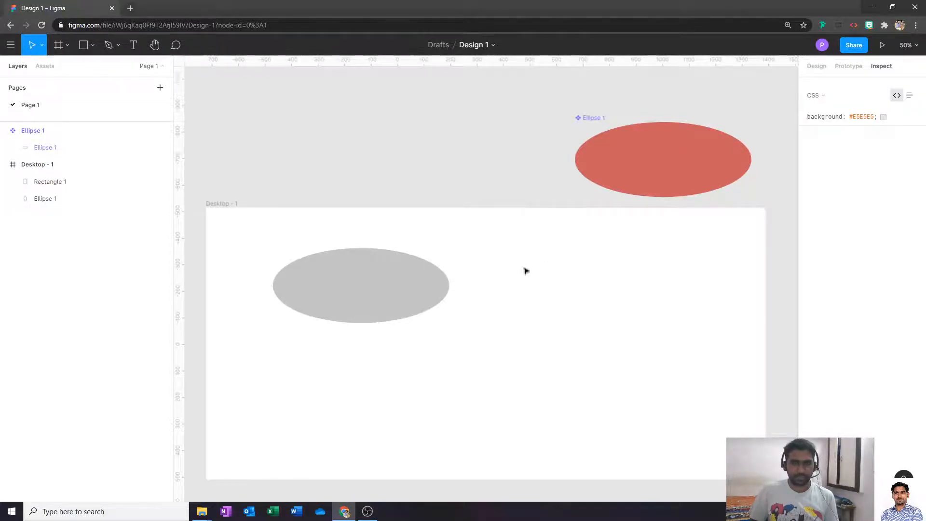
left_click(397, 280)
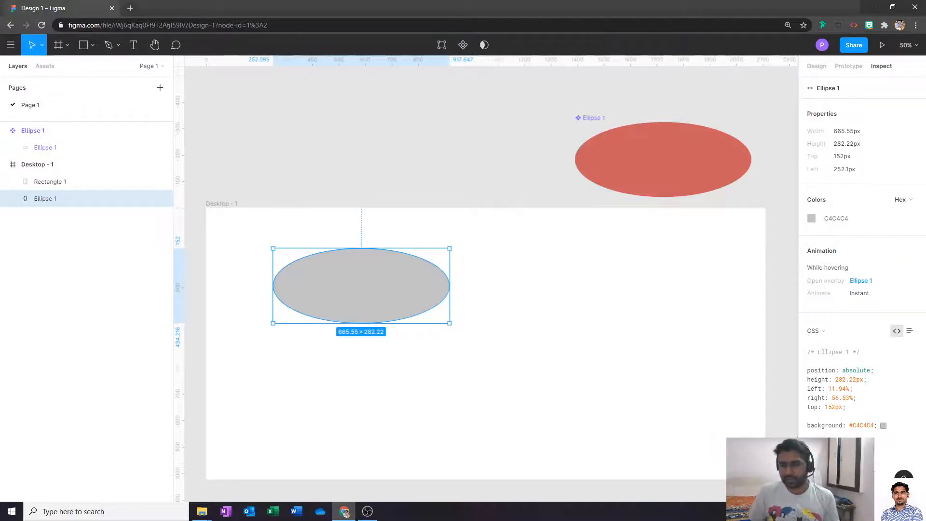
- Highlight the ellipse's CSS block: absolute position, 282.22px height, top 152px, background #C4C4C4
left_click_drag(816, 370, 910, 426)
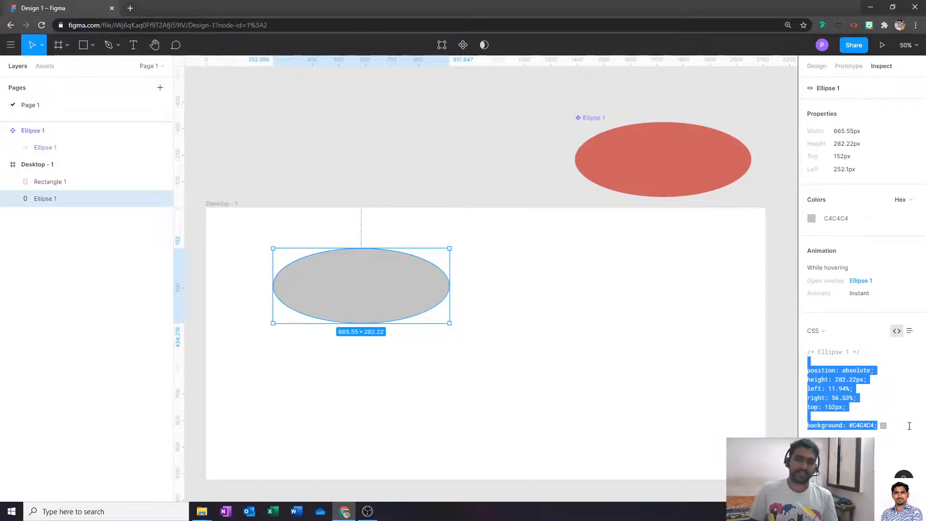
left_click(904, 402)
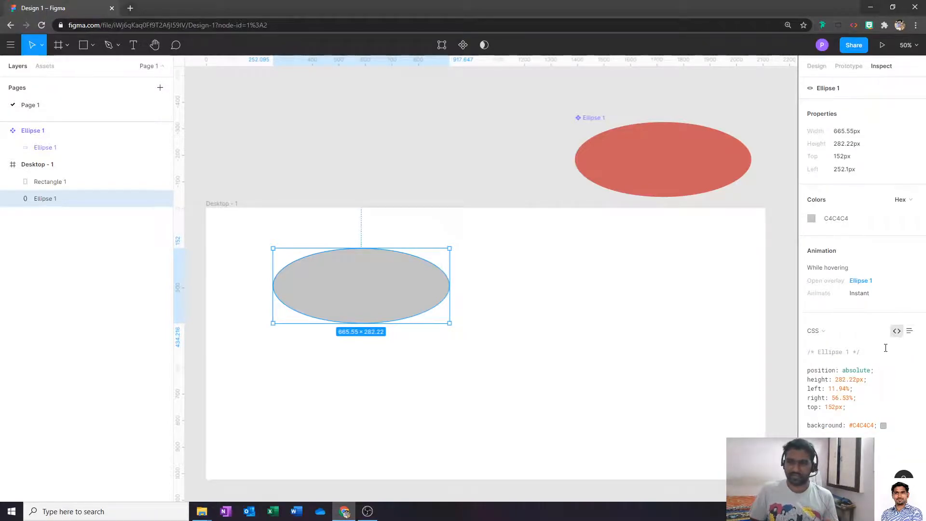
left_click(910, 333)
left_click(897, 332)
left_click_drag(812, 354, 906, 428)
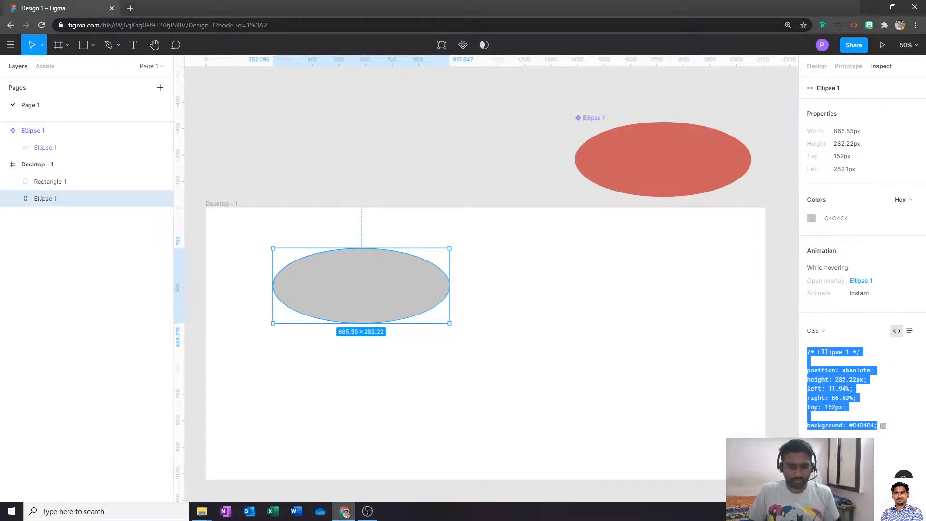
left_click(823, 345)
- Move the red Ellipse 1 component into the Desktop - 1 frame
left_click(442, 193)
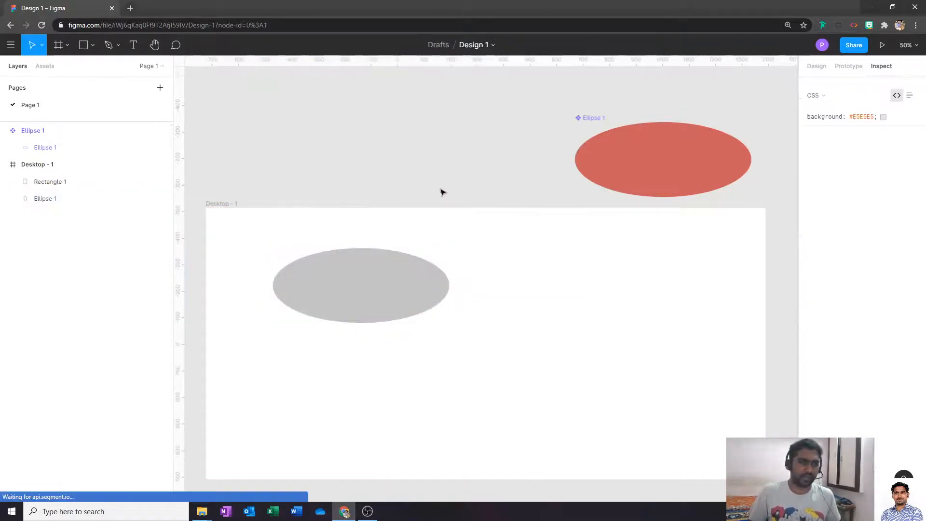
left_click(621, 132)
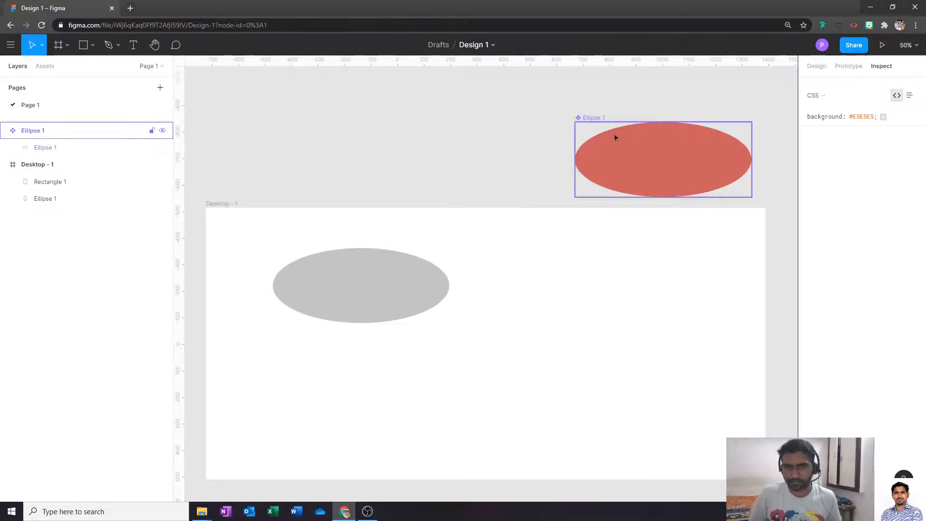
left_click(607, 128)
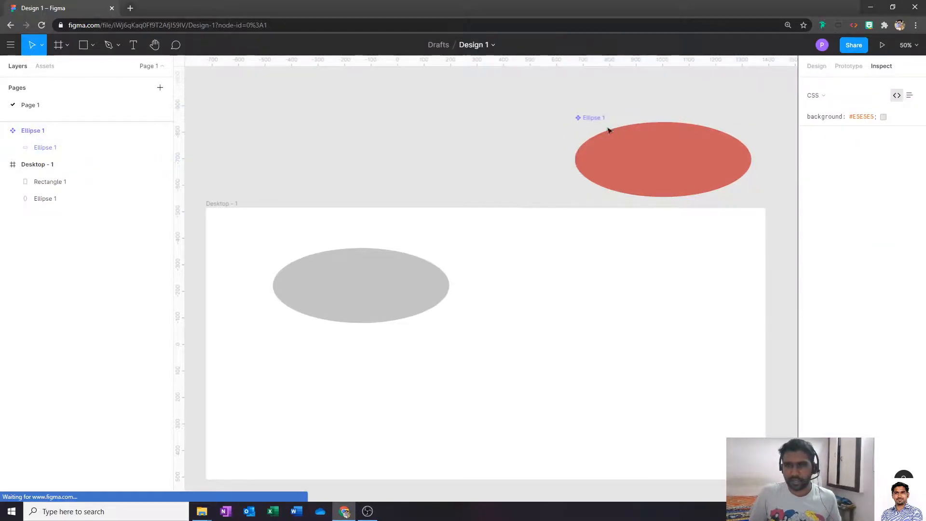
left_click(856, 71)
left_click(882, 66)
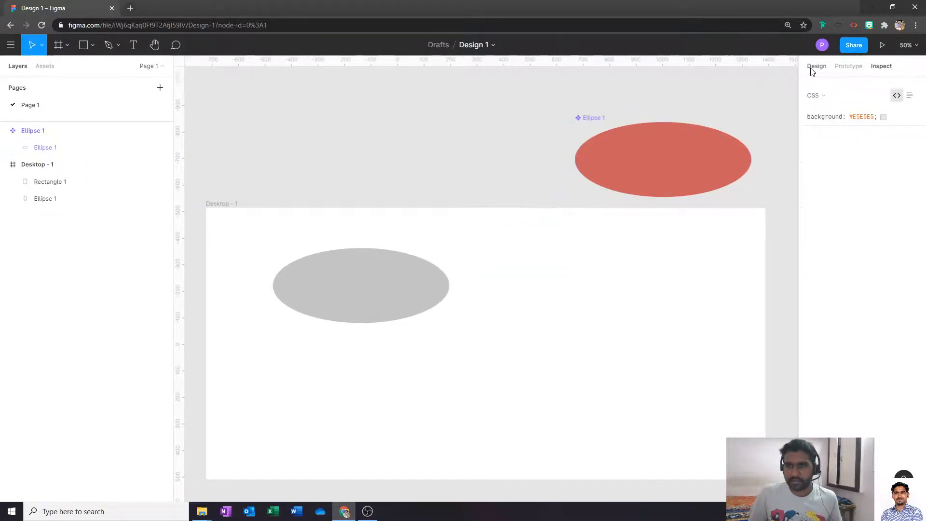
left_click(816, 67)
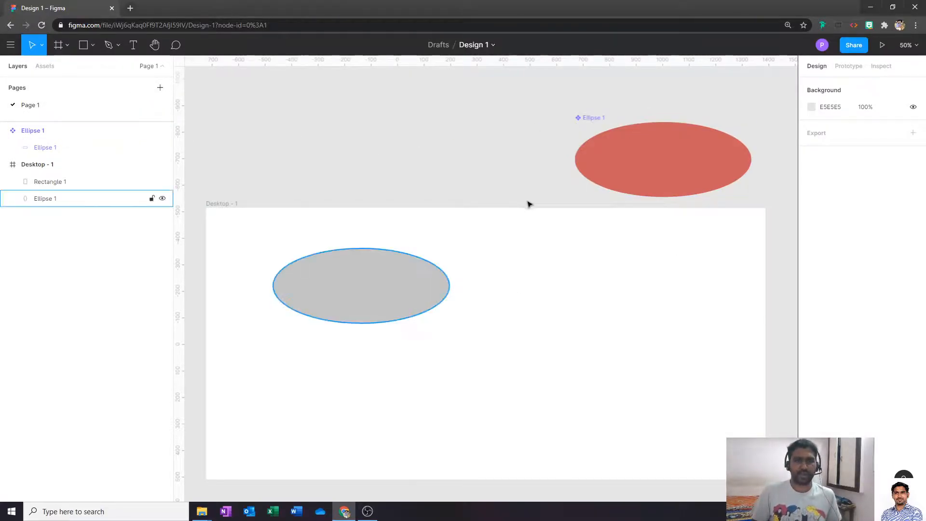
left_click_drag(595, 119, 501, 270)
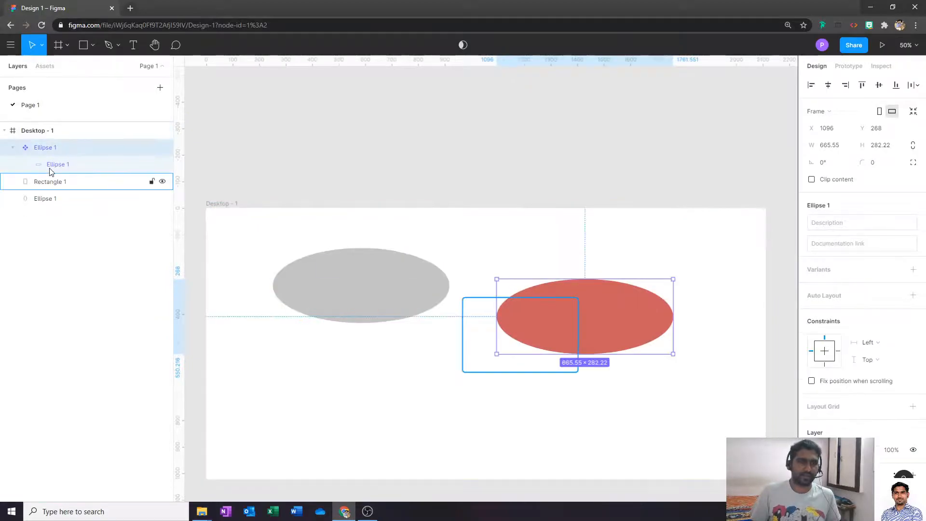
- Rename the Rectangle 1 layer to 'Text', then select the Desktop - 1 frame
left_click(404, 217)
left_click(367, 266)
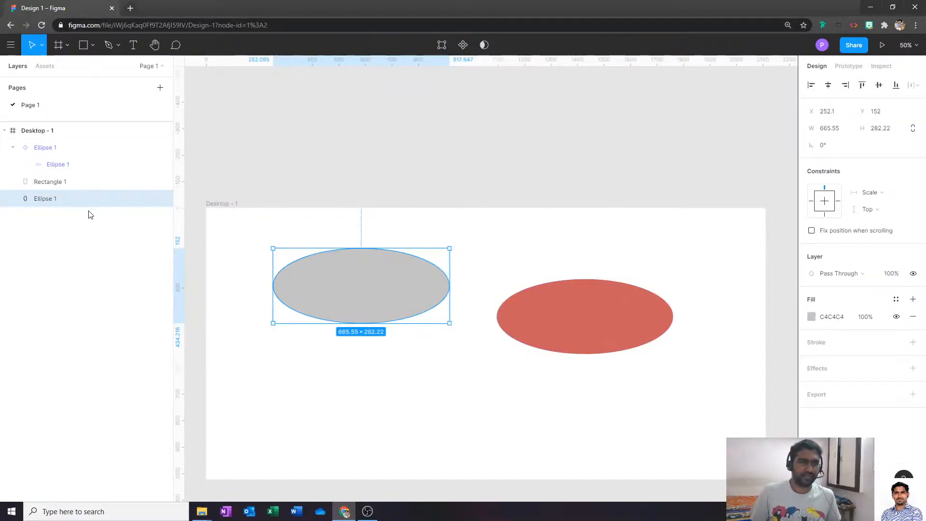
double_click(52, 185)
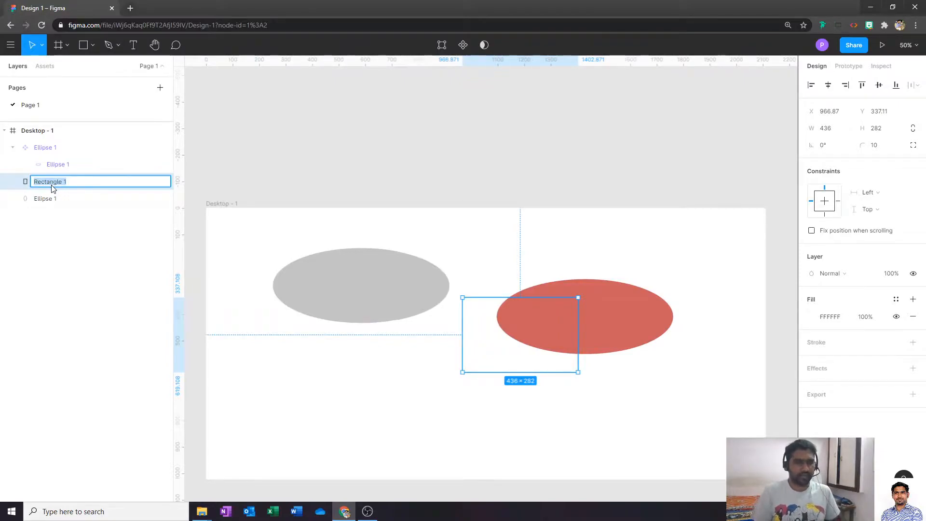
type("Text")
key("Return")
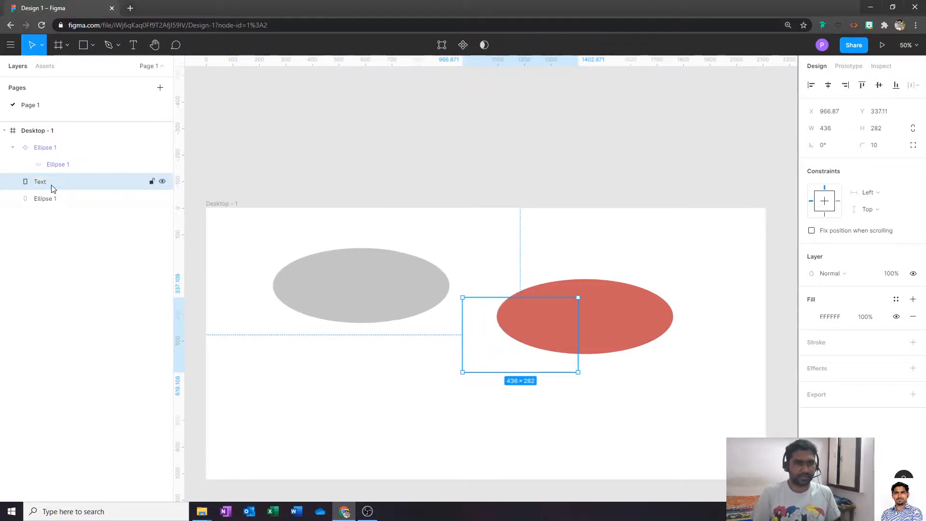
left_click(610, 163)
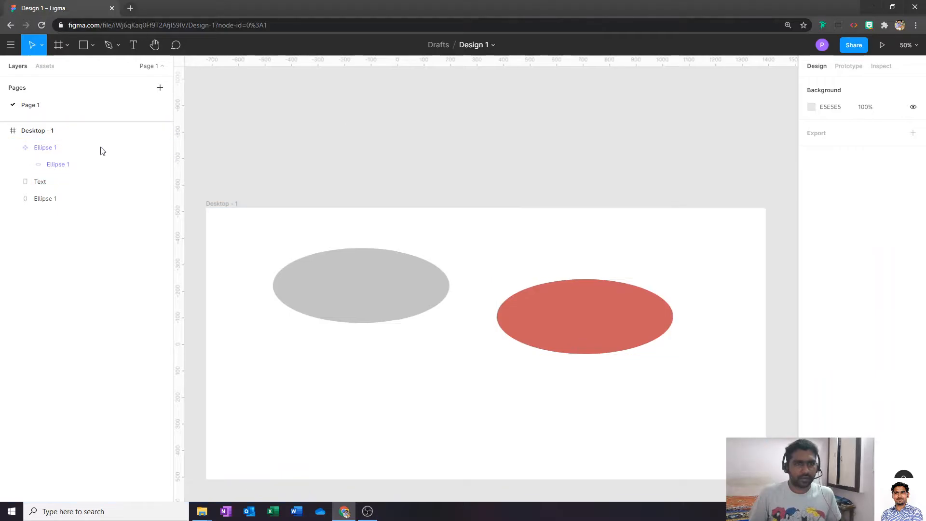
left_click(56, 141)
- Collapse the pages list and show the Plugins submenu from the main menu
left_click(46, 66)
left_click(17, 64)
left_click(11, 45)
mouse_move(41, 289)
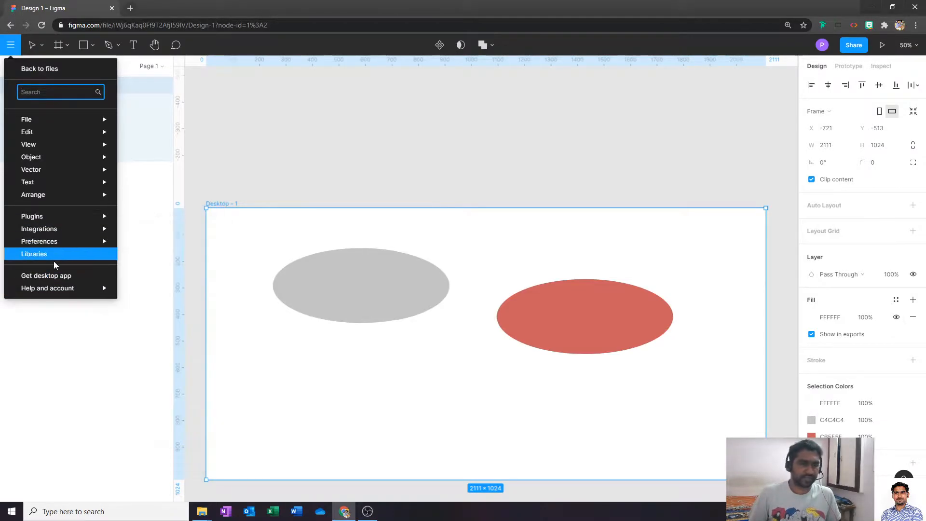
mouse_move(62, 216)
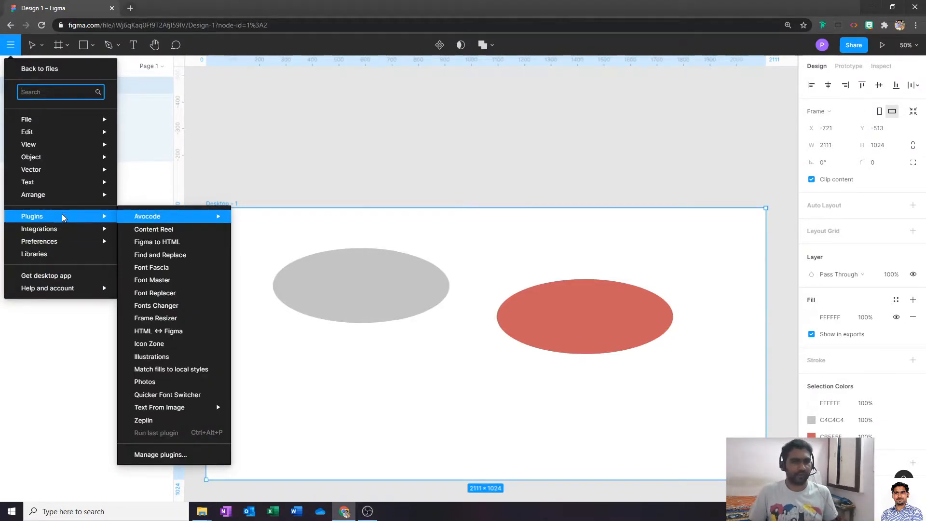